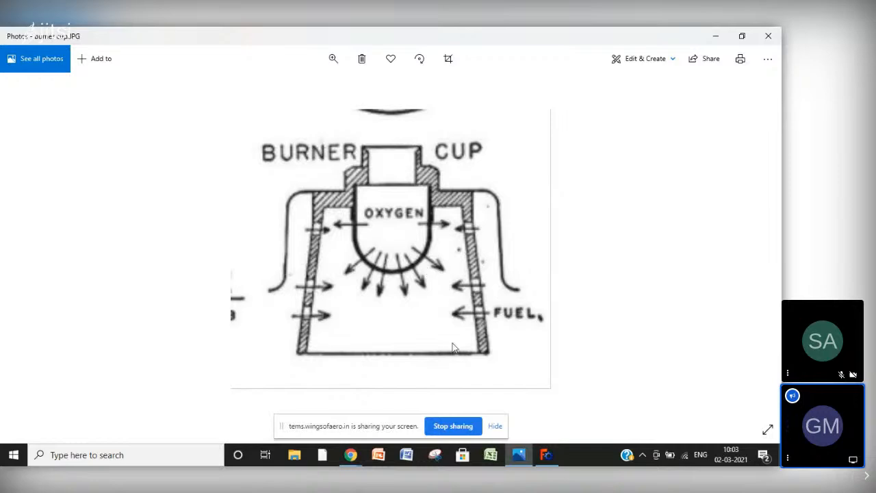
Switch to FreeCAD, create a new document and activate the Part Design workbench
{"action": "left_click", "coordinate": [546, 455]}
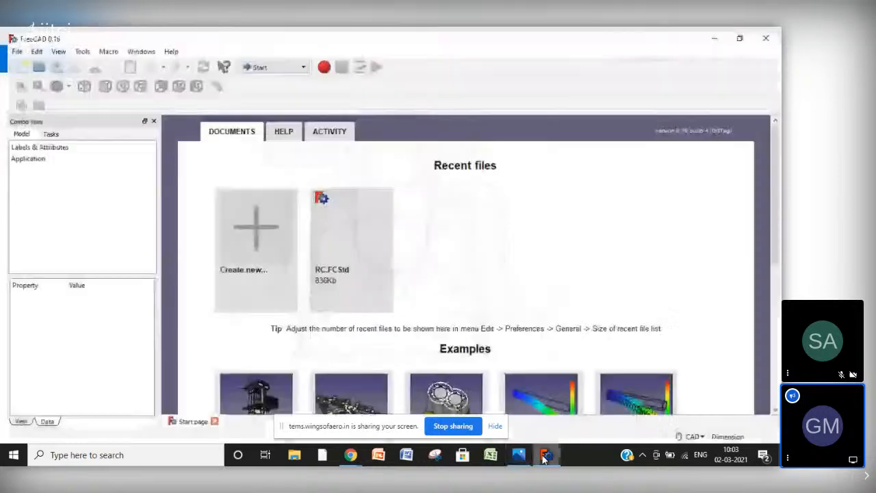
{"action": "left_click", "coordinate": [242, 244]}
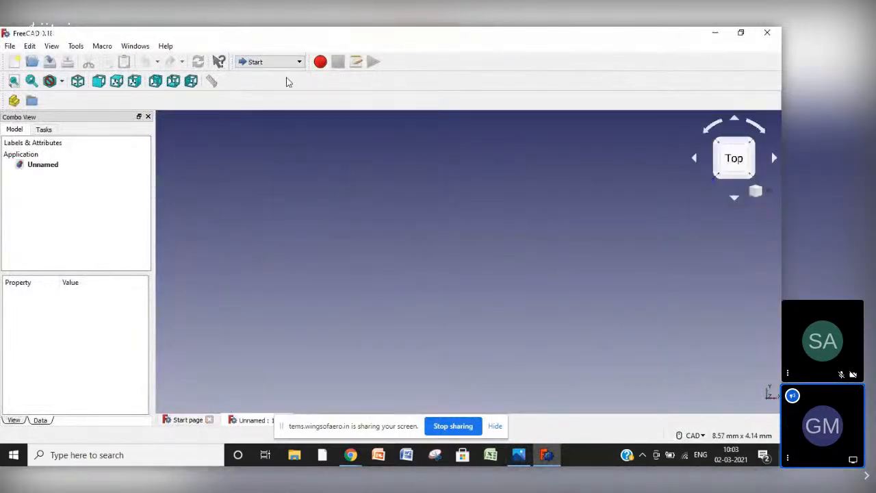
{"action": "left_click", "coordinate": [298, 62]}
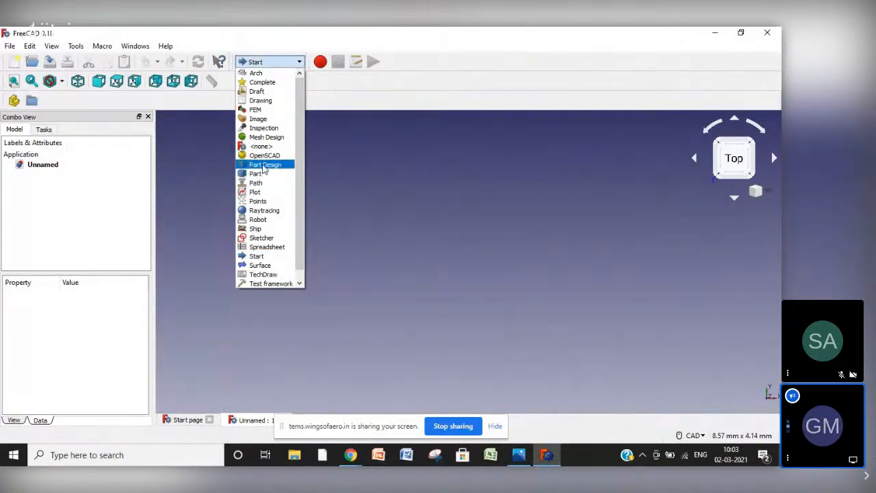
{"action": "left_click", "coordinate": [264, 166]}
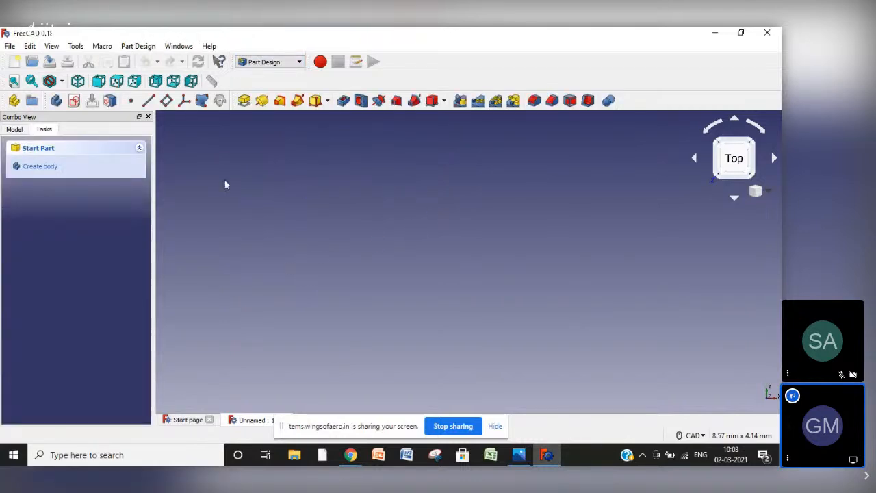
Create a body and start a new sketch on its XZ_Plane
{"action": "left_click", "coordinate": [40, 172]}
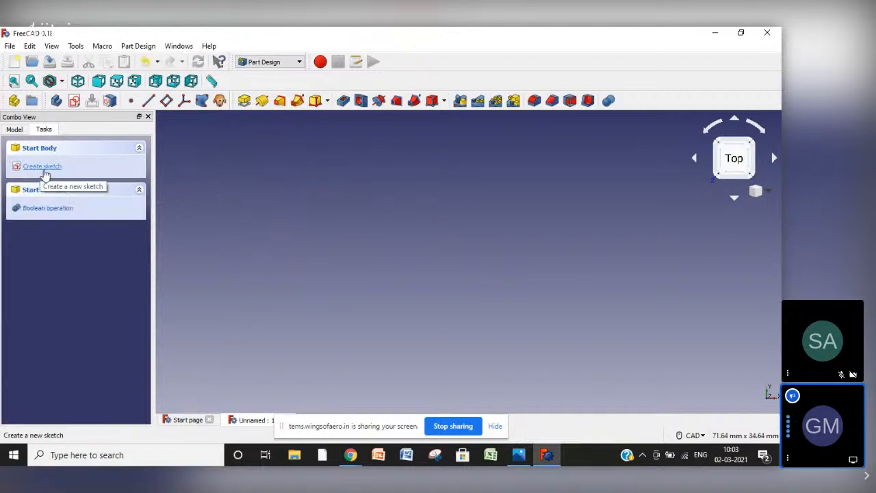
{"action": "left_click", "coordinate": [43, 166]}
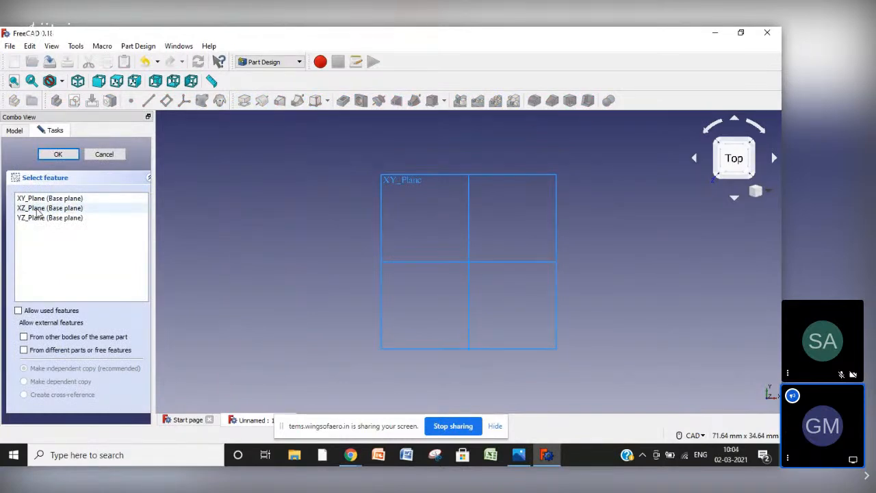
{"action": "left_click", "coordinate": [38, 211]}
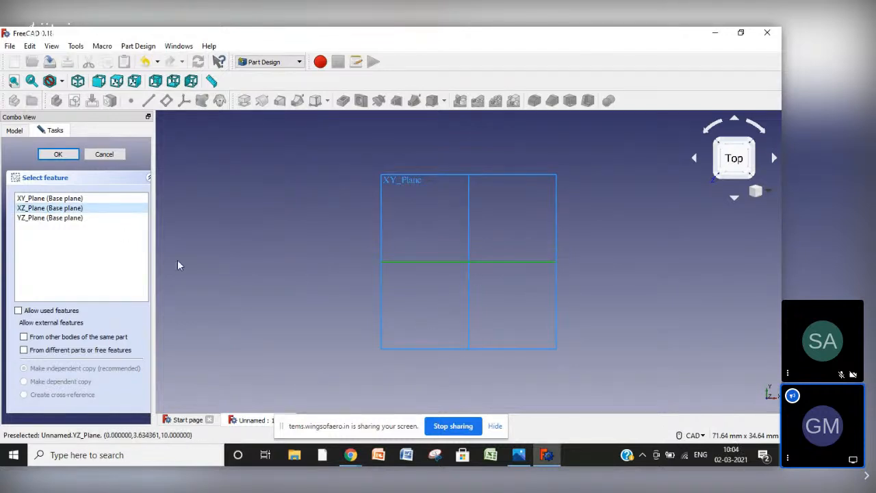
{"action": "left_click", "coordinate": [66, 156]}
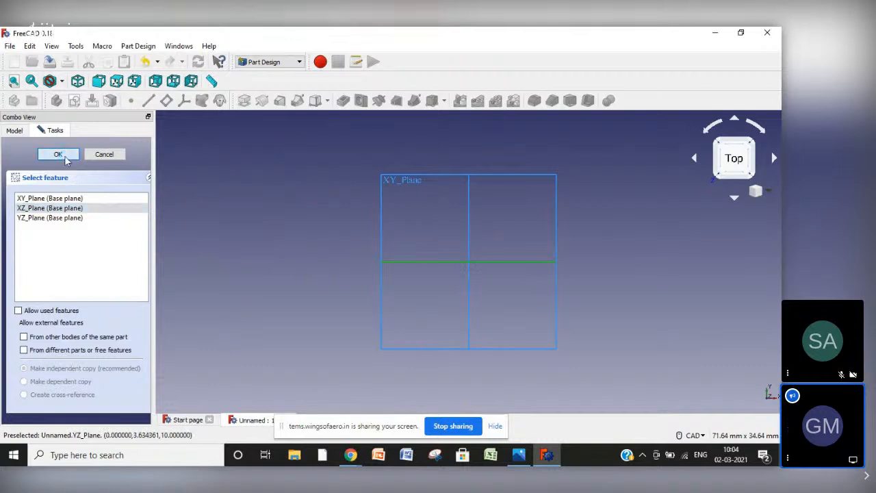
{"action": "left_click", "coordinate": [58, 154]}
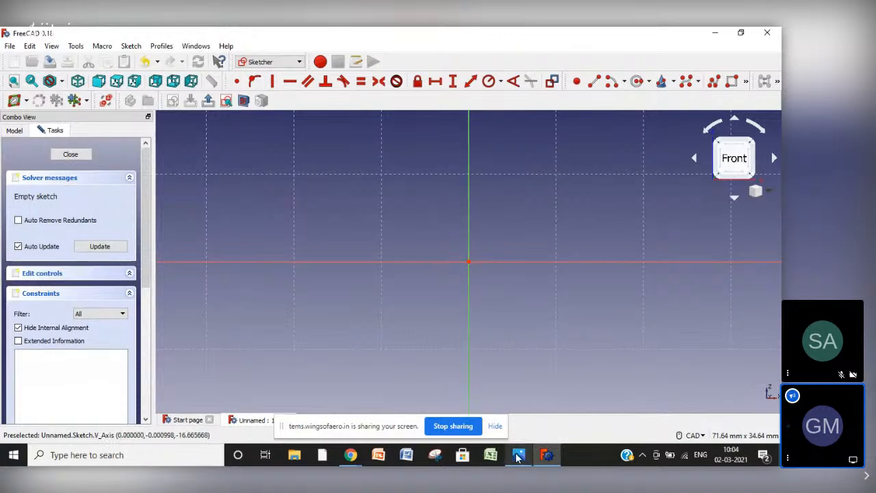
Bring up the burner cup reference image in Photos and shrink its window so the sketch stays visible beside it
{"action": "mouse_move", "coordinate": [519, 456]}
{"action": "left_click", "coordinate": [524, 391]}
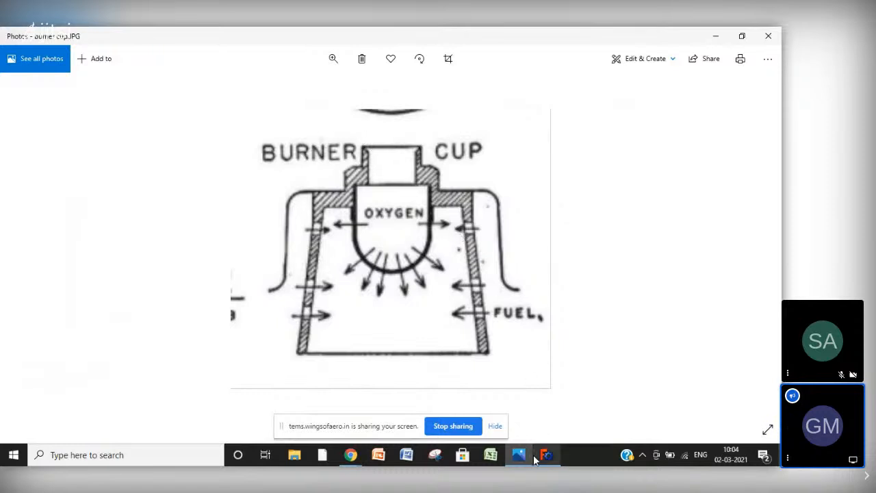
{"action": "left_click", "coordinate": [742, 35]}
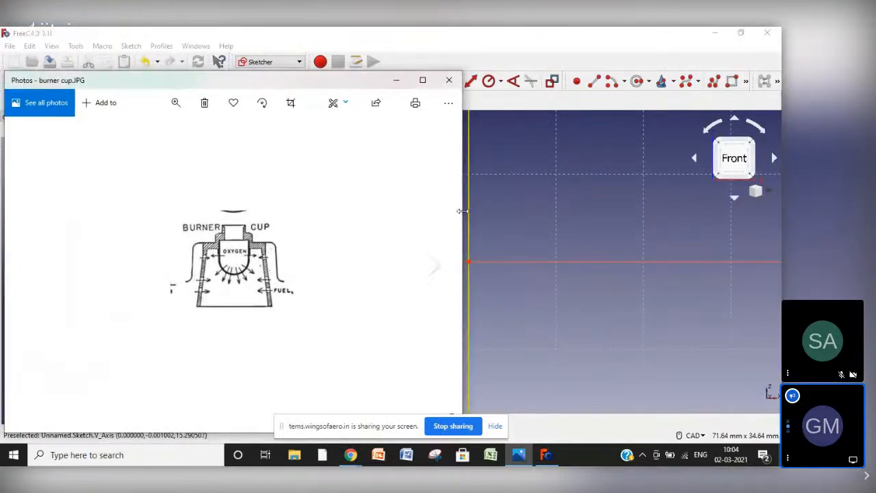
{"action": "left_click_drag", "start_coordinate": [439, 204], "coordinate": [266, 199]}
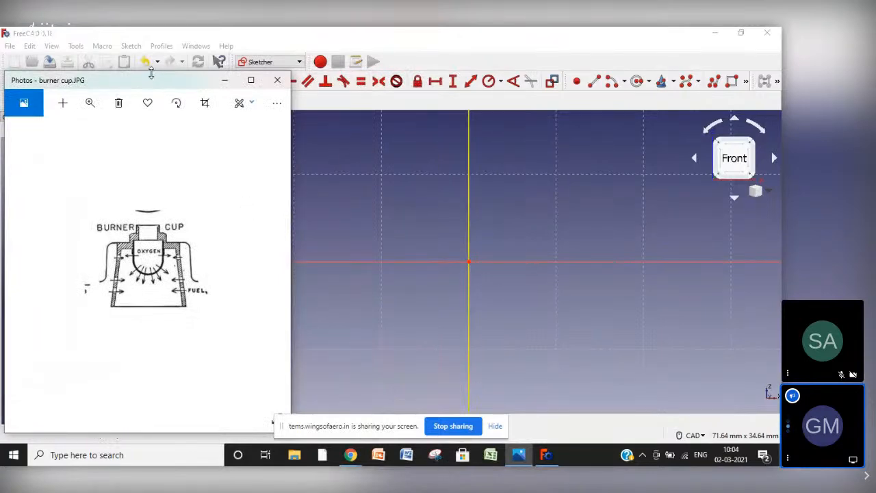
{"action": "left_click_drag", "start_coordinate": [151, 73], "coordinate": [107, 120]}
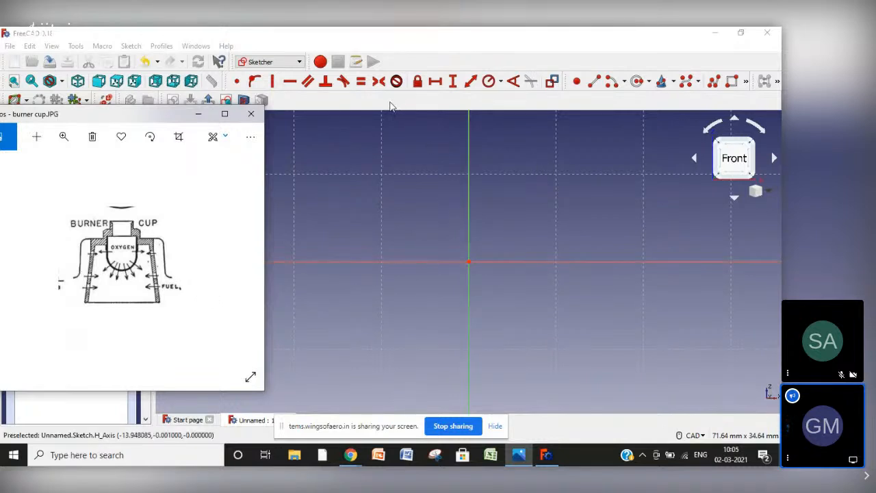
Start a polyline with a vertical neck line about 4 mm long, running down from just below the horizontal axis, about 6 mm right of the vertical axis
{"action": "left_click", "coordinate": [715, 82]}
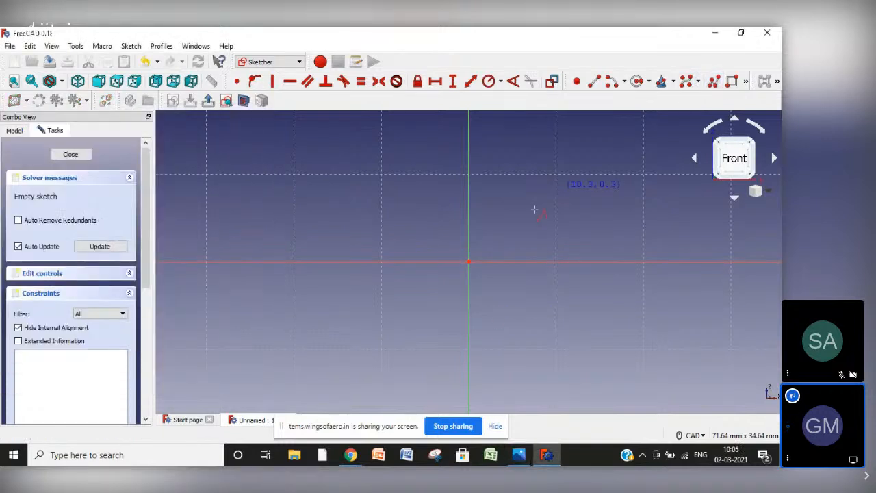
{"action": "left_click", "coordinate": [519, 454]}
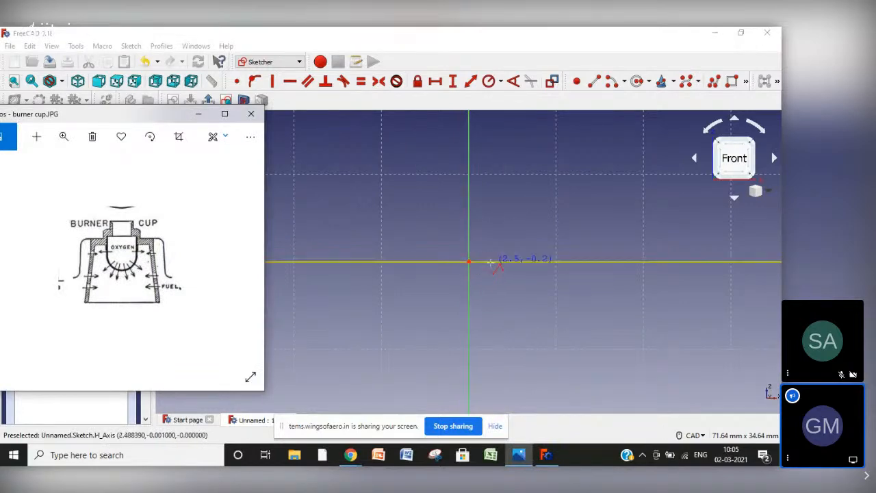
{"action": "left_click", "coordinate": [520, 268]}
{"action": "left_click", "coordinate": [519, 264]}
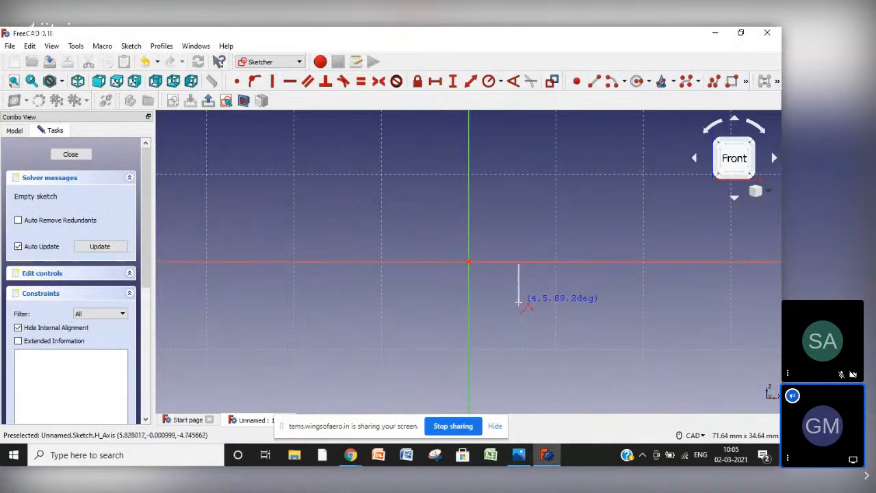
{"action": "left_click", "coordinate": [519, 298]}
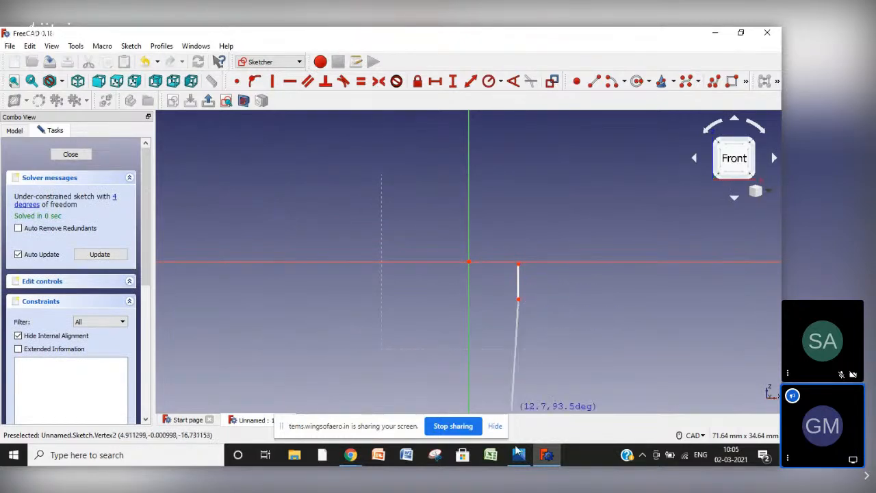
Continue the polyline with the stepped shoulder: about 2 mm outward, 2 mm down and 4 mm outward, following the reference image
{"action": "mouse_move", "coordinate": [518, 454]}
{"action": "mouse_move", "coordinate": [522, 393]}
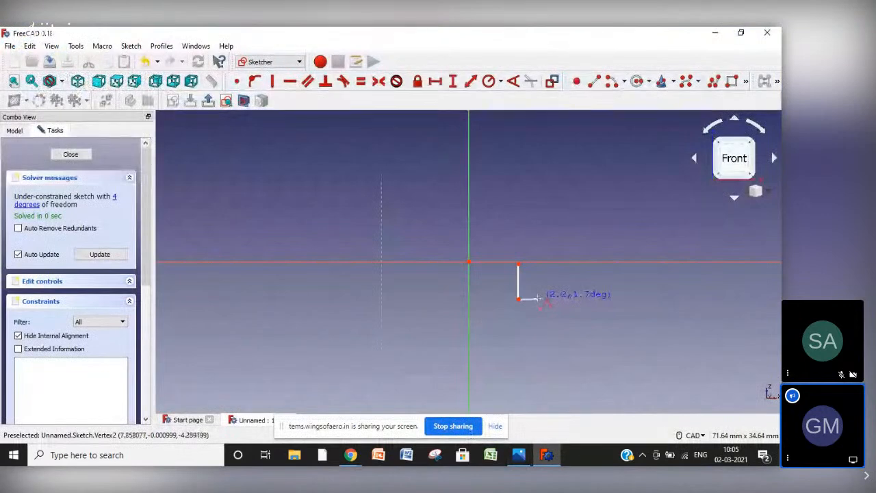
{"action": "left_click", "coordinate": [541, 299]}
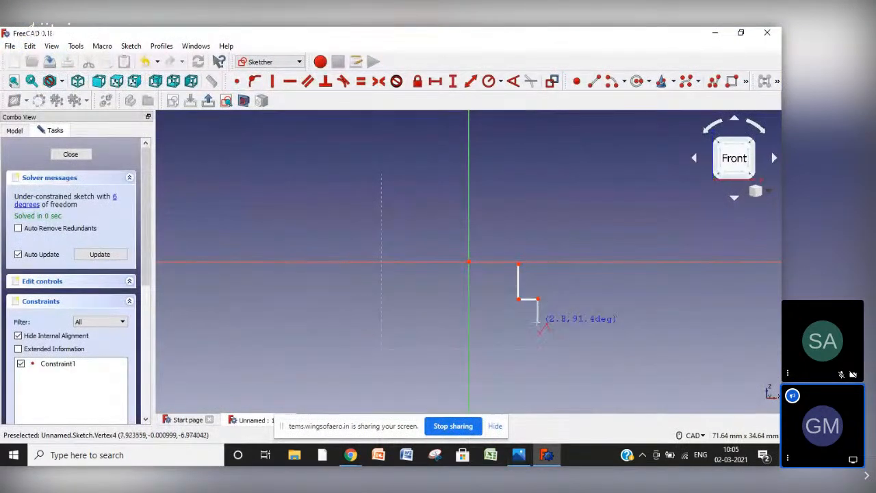
{"action": "left_click", "coordinate": [538, 316]}
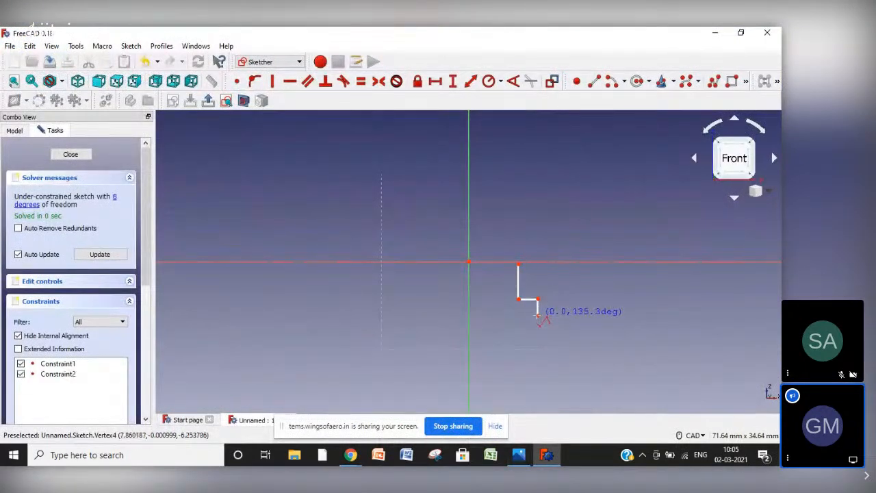
{"action": "left_click", "coordinate": [571, 317]}
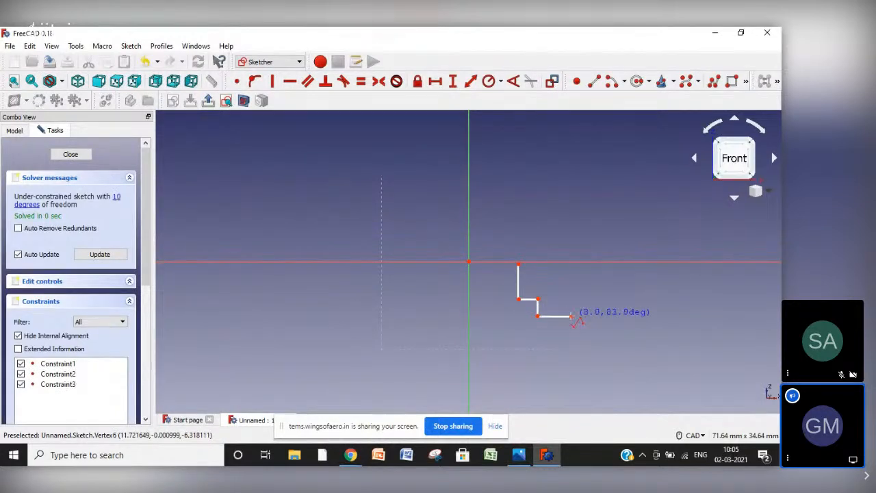
Draw the flared cup wall: a slanted outer line, a narrow base about 1.6 mm wide and a slanted inner line back up
{"action": "left_click", "coordinate": [595, 407]}
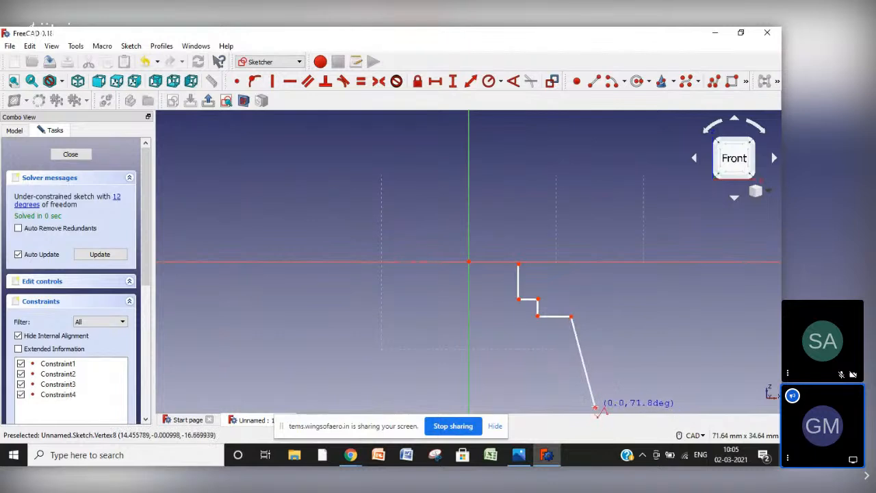
{"action": "left_click", "coordinate": [581, 408]}
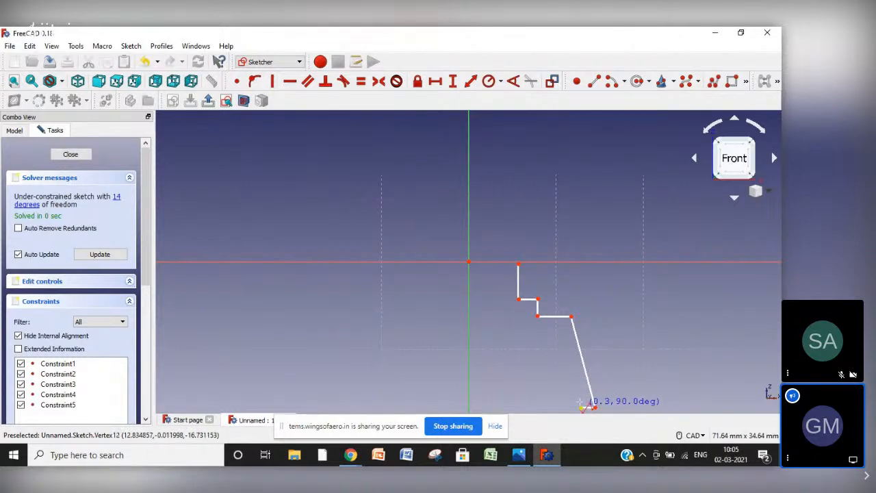
{"action": "left_click", "coordinate": [562, 332]}
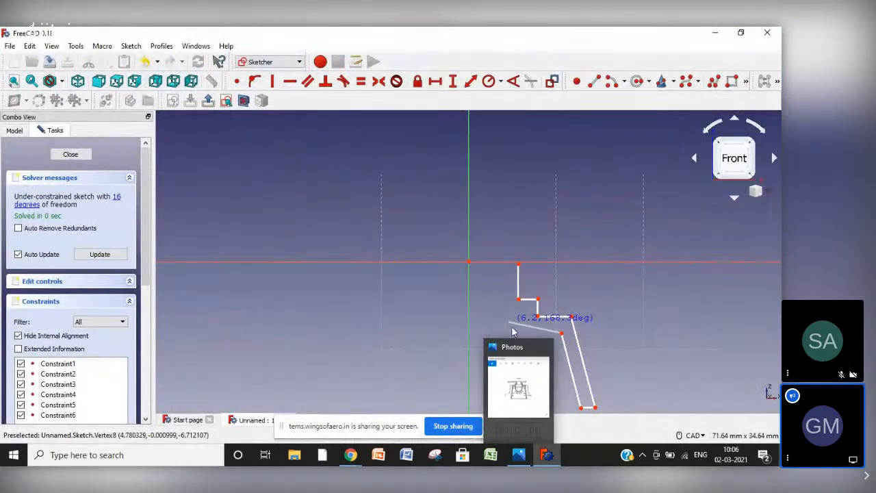
Close the profile with an inner shoulder line about 6 mm long, a vertical inner neck line and a short top edge ending at the start point
{"action": "left_click", "coordinate": [519, 455]}
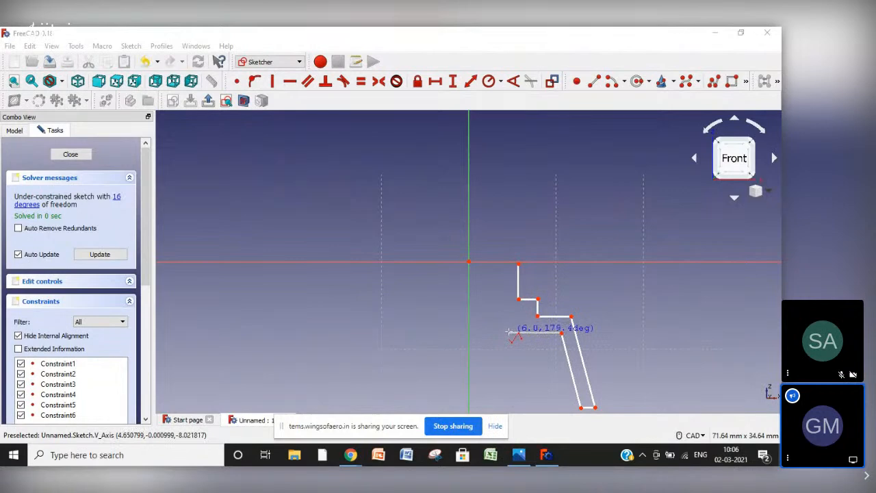
{"action": "left_click", "coordinate": [508, 333]}
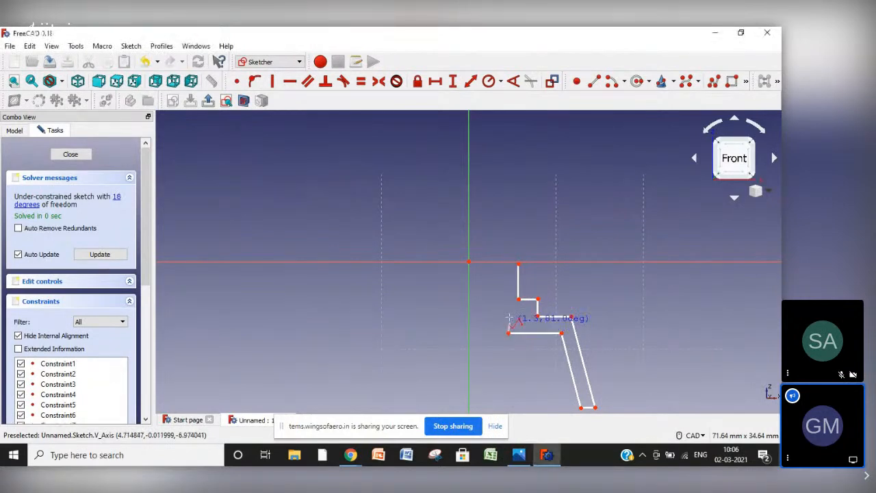
{"action": "left_click", "coordinate": [509, 265]}
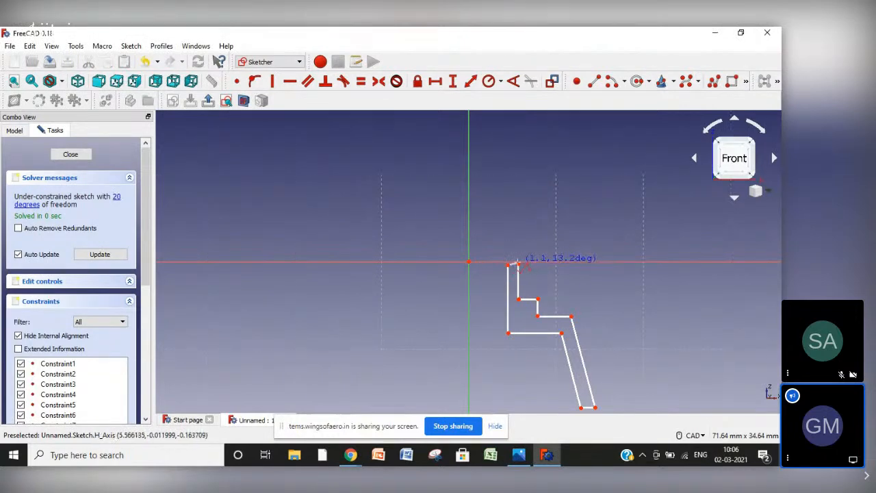
{"action": "left_click", "coordinate": [518, 266]}
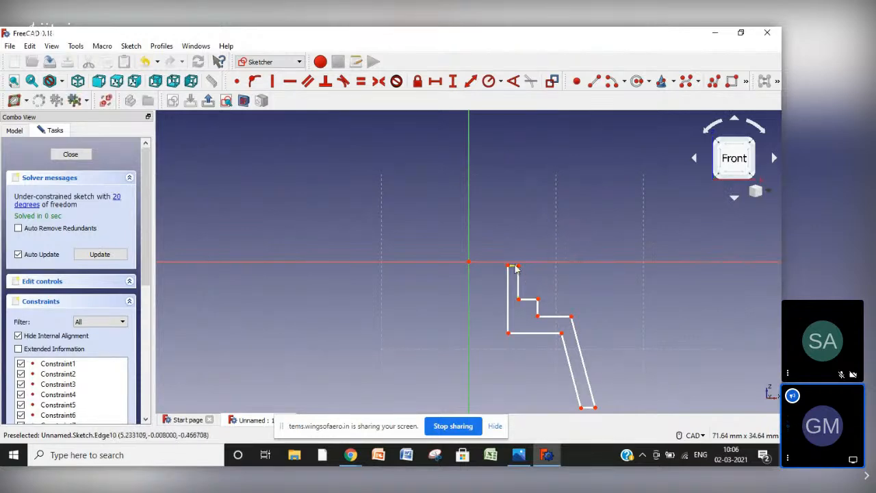
Reshape the profile by moving its top edge onto the horizontal axis and raising the step and shoulder corners to match the burner cup
{"action": "left_click_drag", "start_coordinate": [515, 262], "coordinate": [515, 261]}
{"action": "left_click_drag", "start_coordinate": [521, 305], "coordinate": [534, 285]}
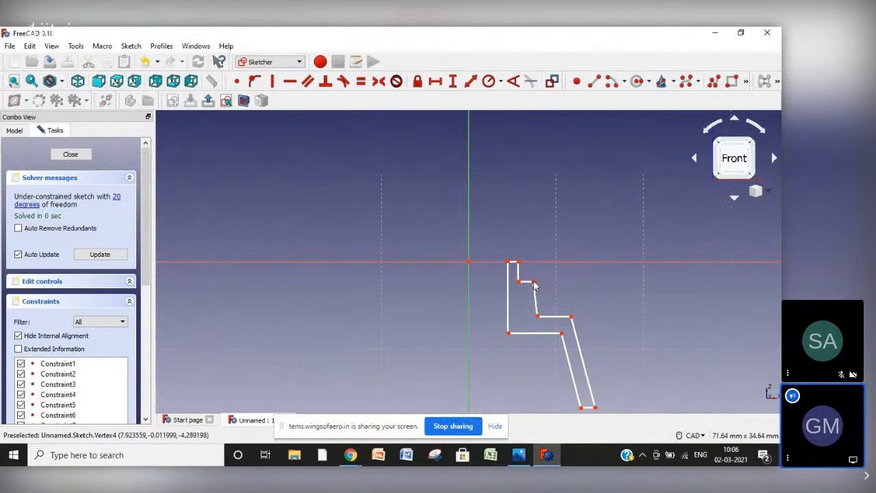
{"action": "left_click_drag", "start_coordinate": [538, 321], "coordinate": [570, 305]}
{"action": "left_click_drag", "start_coordinate": [564, 336], "coordinate": [557, 312]}
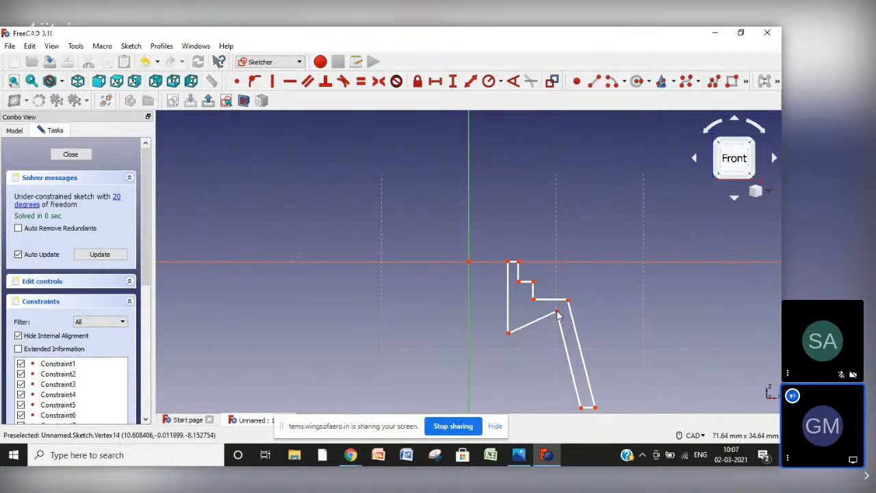
{"action": "left_click_drag", "start_coordinate": [509, 334], "coordinate": [510, 311]}
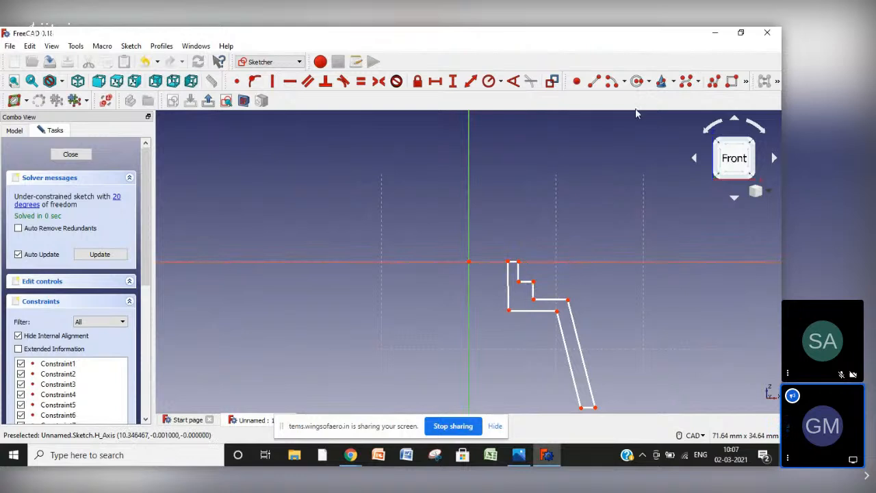
Fillet the outer corner of the profile's upper step and compare it with the reference image
{"action": "left_click", "coordinate": [747, 82]}
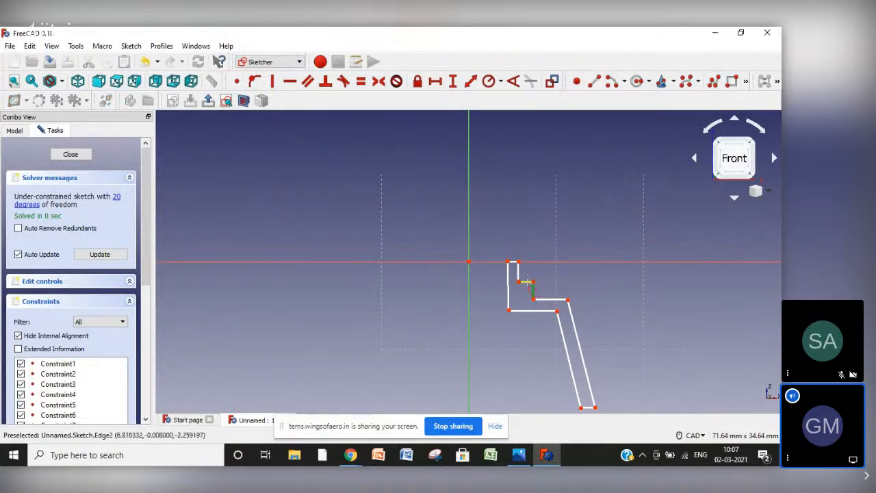
{"action": "left_click", "coordinate": [526, 282]}
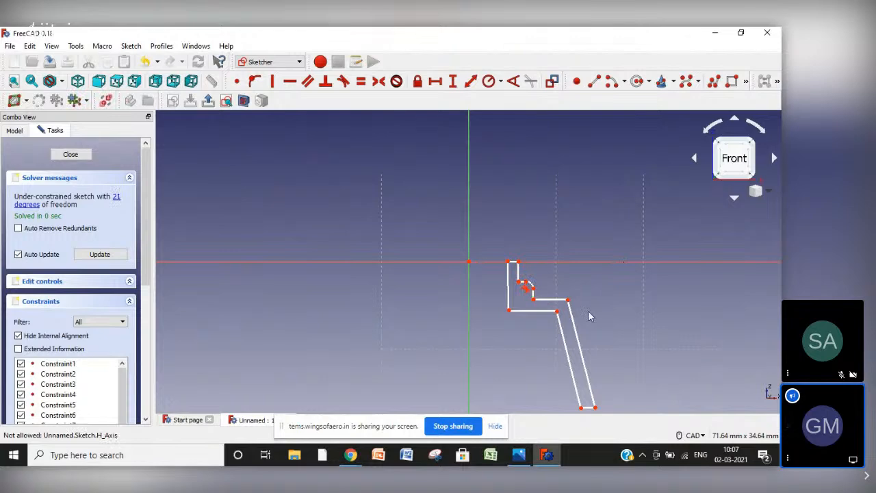
{"action": "mouse_move", "coordinate": [527, 460]}
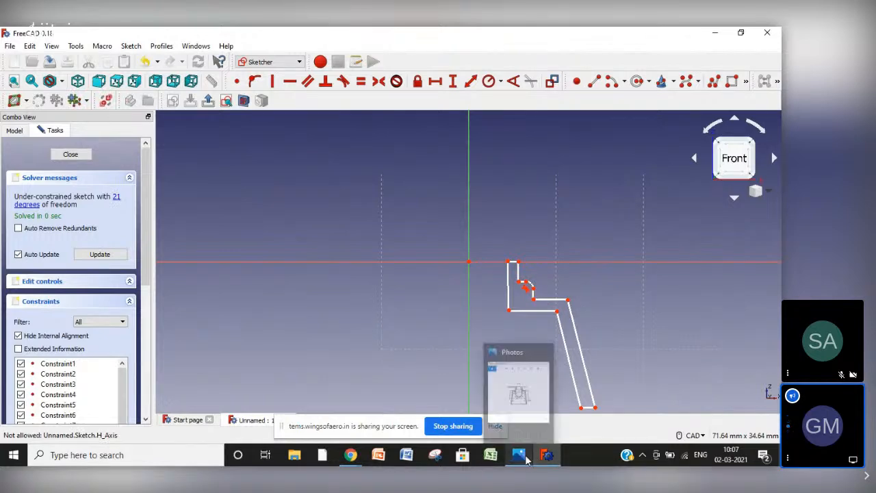
{"action": "mouse_move", "coordinate": [526, 384]}
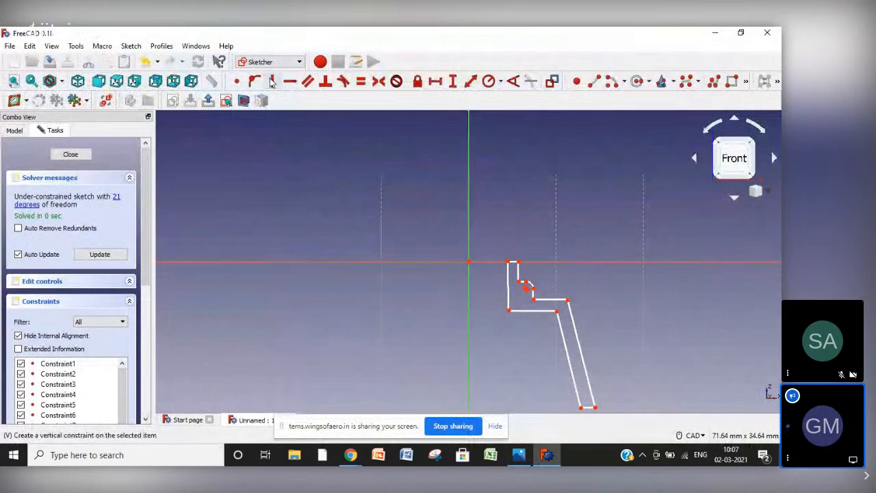
Constrain the profile's inner neck line and the short outer neck line to be vertical
{"action": "left_click", "coordinate": [271, 81]}
{"action": "left_click", "coordinate": [509, 290]}
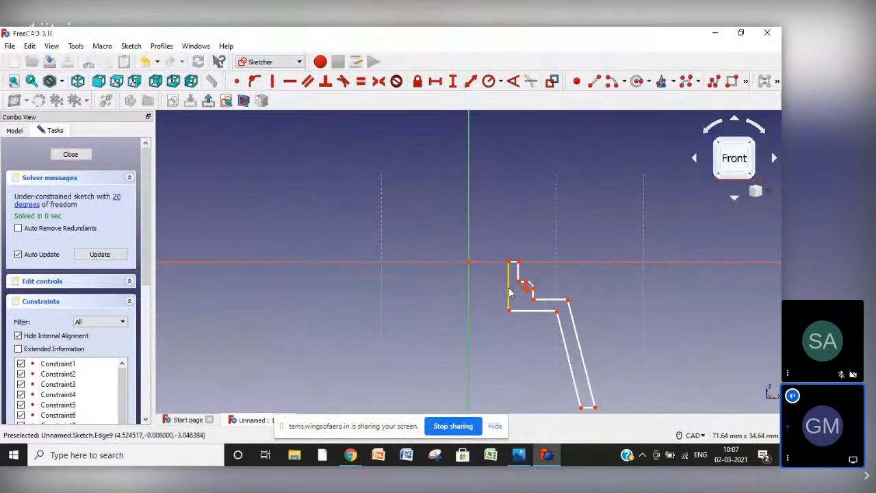
{"action": "left_click", "coordinate": [519, 273]}
Constrain the top edge, the inner and outer shoulder lines and the cup wall's base line to be horizontal
{"action": "left_click", "coordinate": [288, 82]}
{"action": "left_click", "coordinate": [514, 262]}
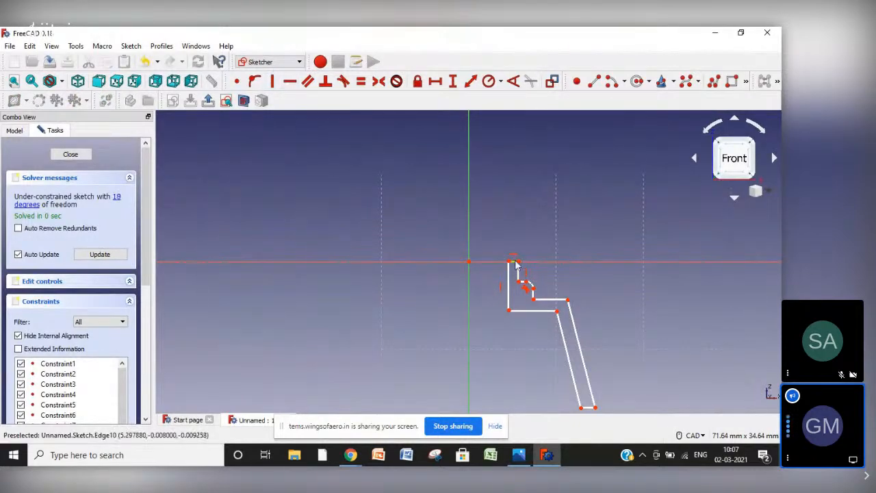
{"action": "left_click", "coordinate": [524, 312]}
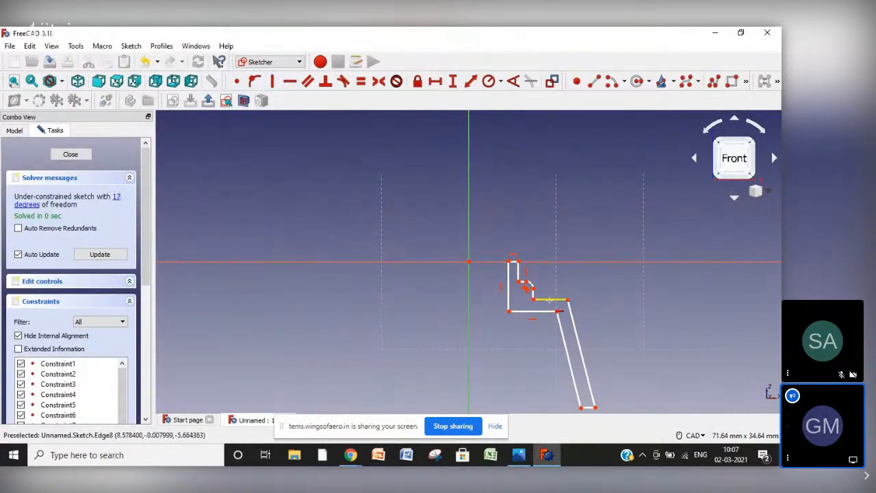
{"action": "left_click", "coordinate": [550, 300]}
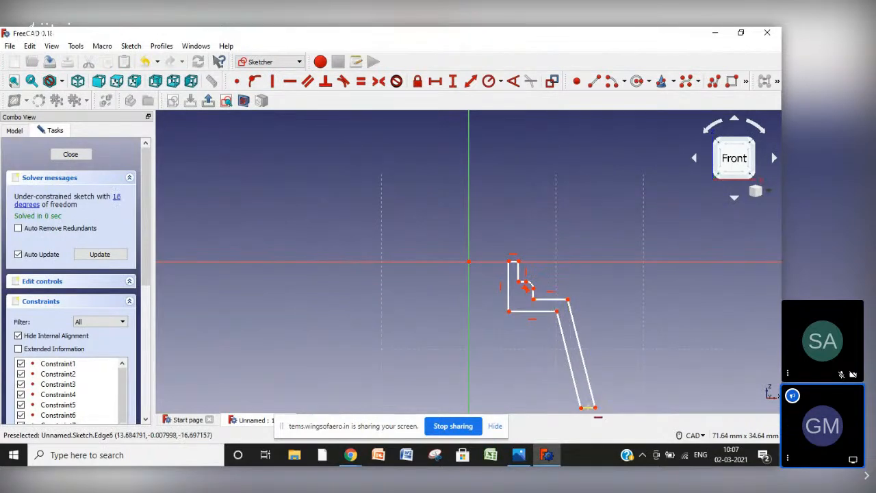
{"action": "left_click", "coordinate": [587, 408]}
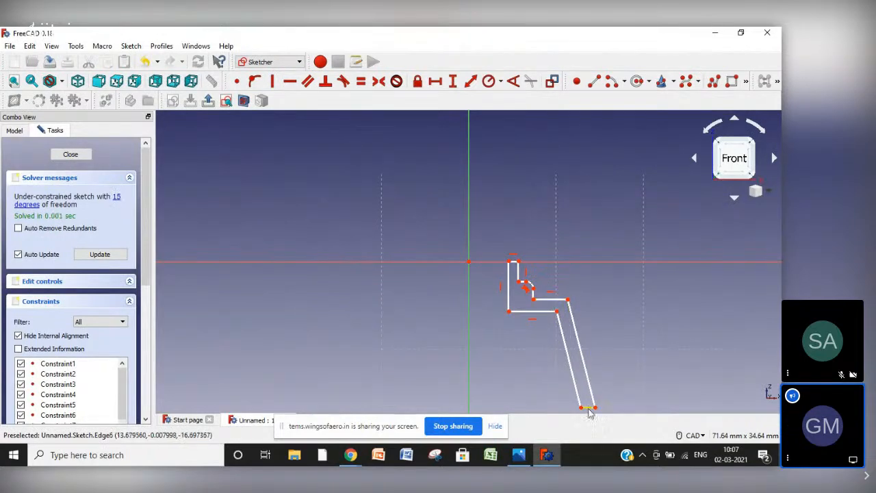
{"action": "right_click", "coordinate": [609, 332]}
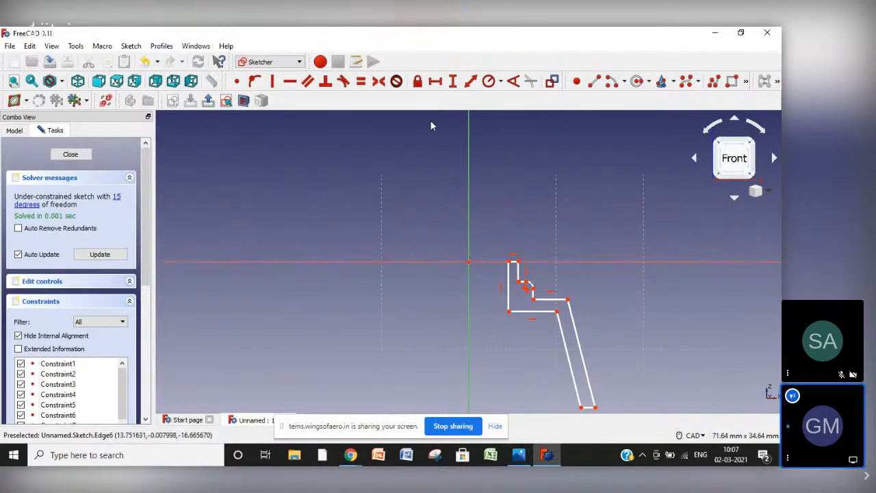
Try to add a vertical dimension to the profile's short top edge
{"action": "left_click", "coordinate": [453, 81]}
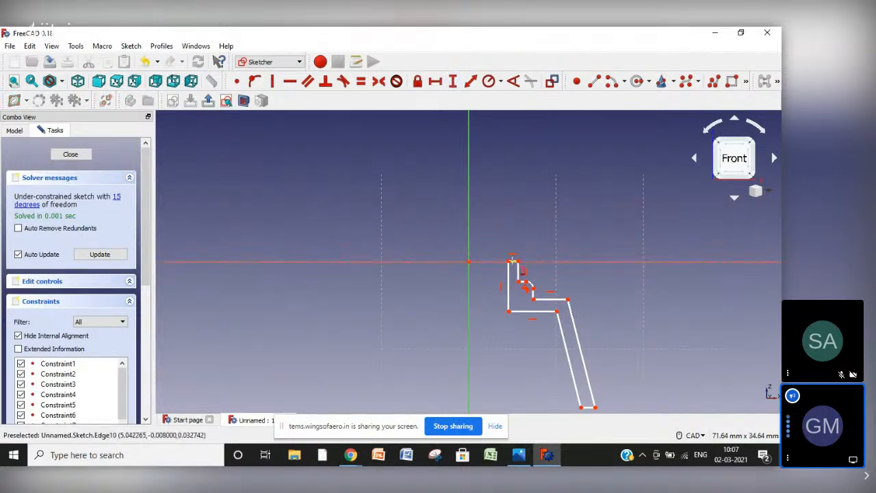
{"action": "left_click", "coordinate": [514, 261]}
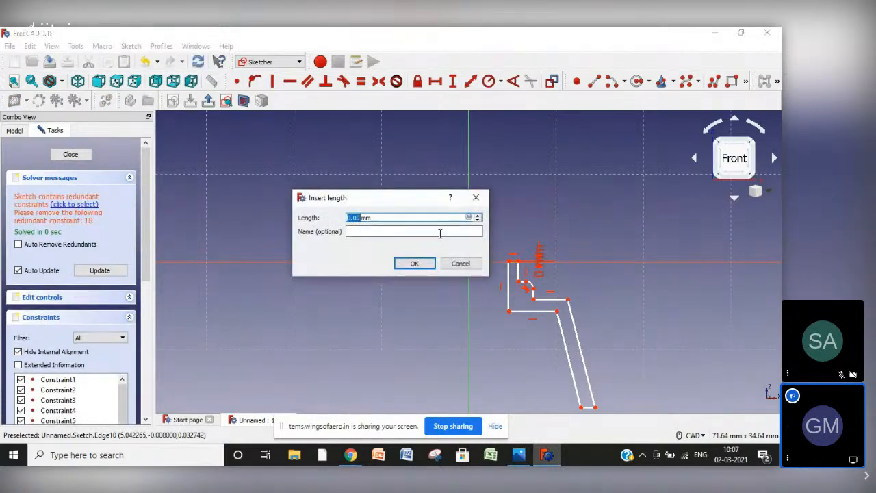
{"action": "key", "text": "Return"}
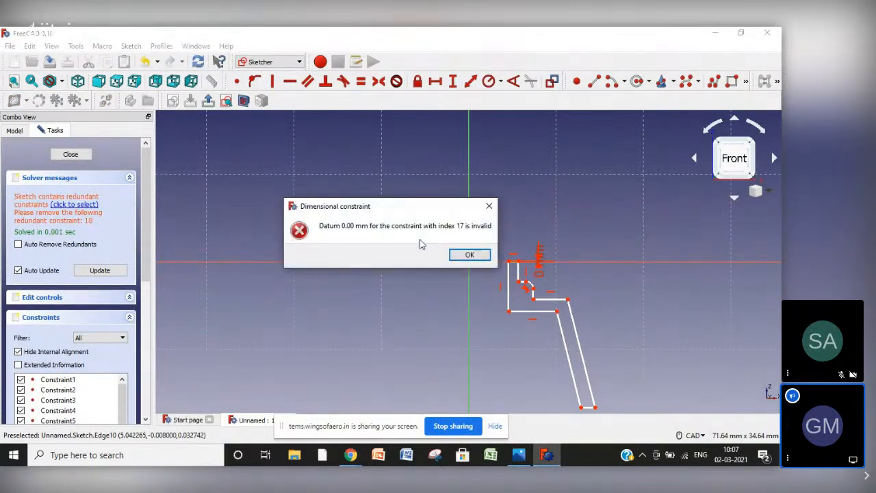
{"action": "left_click", "coordinate": [470, 255]}
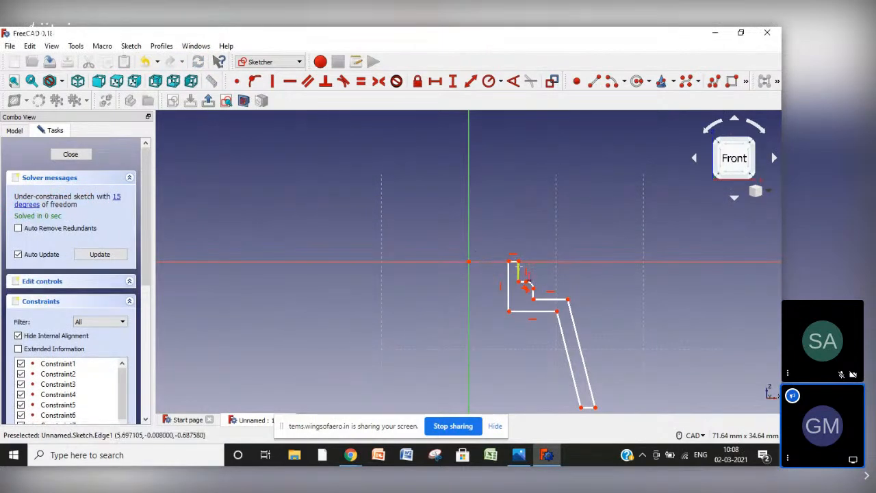
Dimension the vertical distance from the profile's inner top corner to the cup wall's inner base corner as 30 mm
{"action": "left_click", "coordinate": [509, 261]}
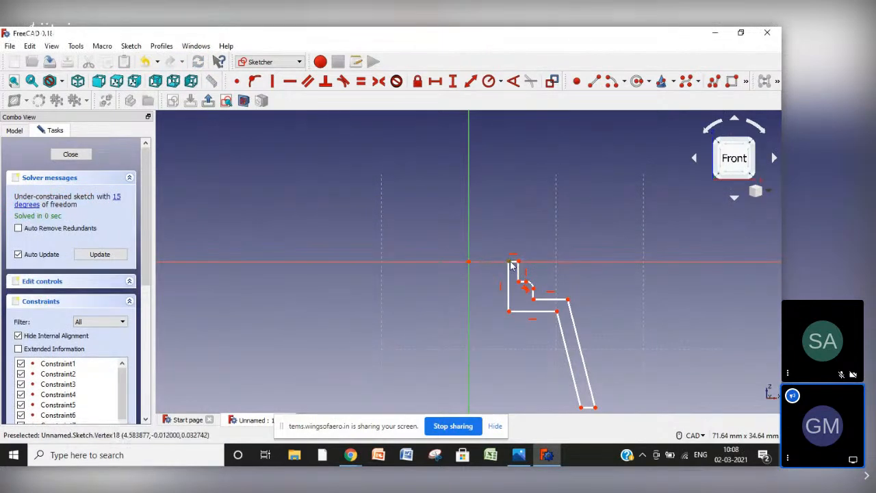
{"action": "left_click", "coordinate": [581, 408]}
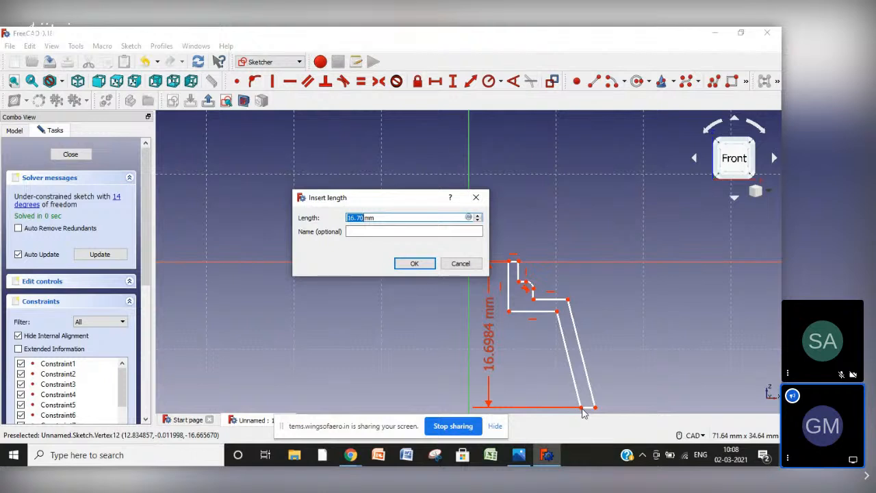
{"action": "type", "text": "6"}
{"action": "key", "text": "Return"}
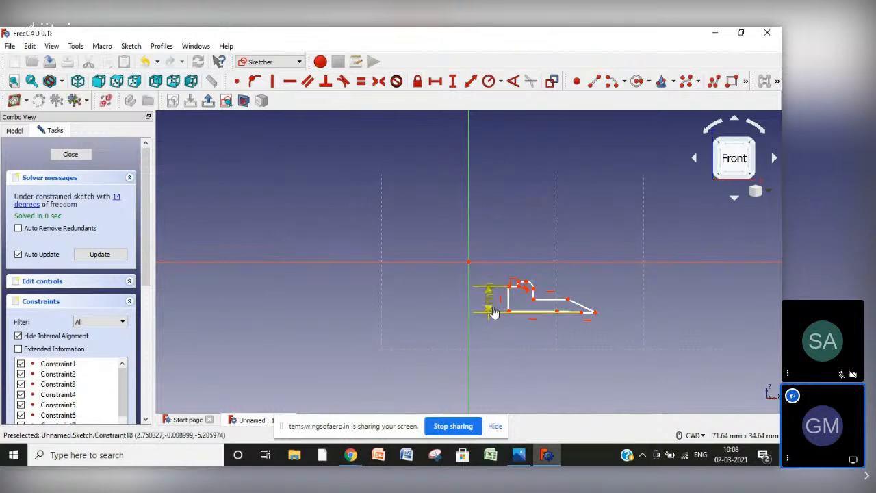
{"action": "left_click", "coordinate": [494, 312]}
{"action": "type", "text": "30"}
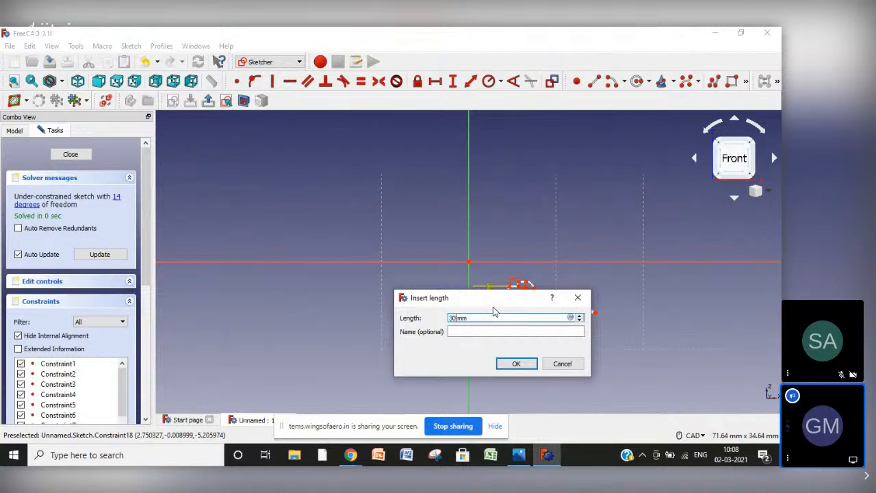
{"action": "key", "text": "Return"}
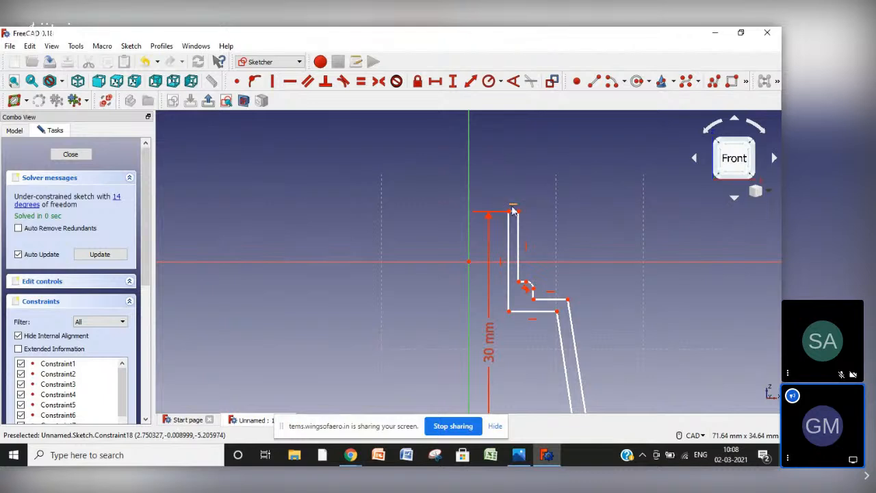
Move the profile's top edge back to the horizontal axis and constrain its inner corner 0 mm vertically from the origin
{"action": "left_click_drag", "start_coordinate": [512, 214], "coordinate": [511, 267]}
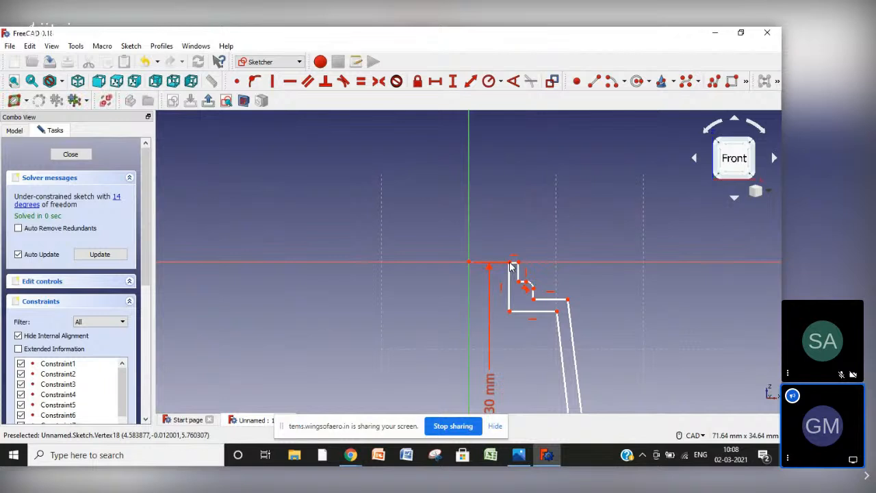
{"action": "left_click", "coordinate": [471, 268]}
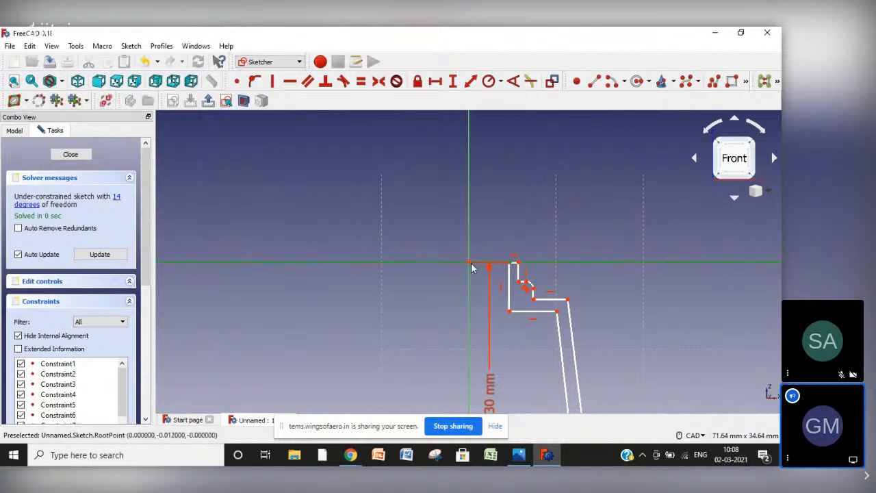
{"action": "left_click", "coordinate": [488, 237]}
{"action": "left_click", "coordinate": [469, 262]}
{"action": "left_click", "coordinate": [510, 264]}
{"action": "left_click", "coordinate": [452, 81]}
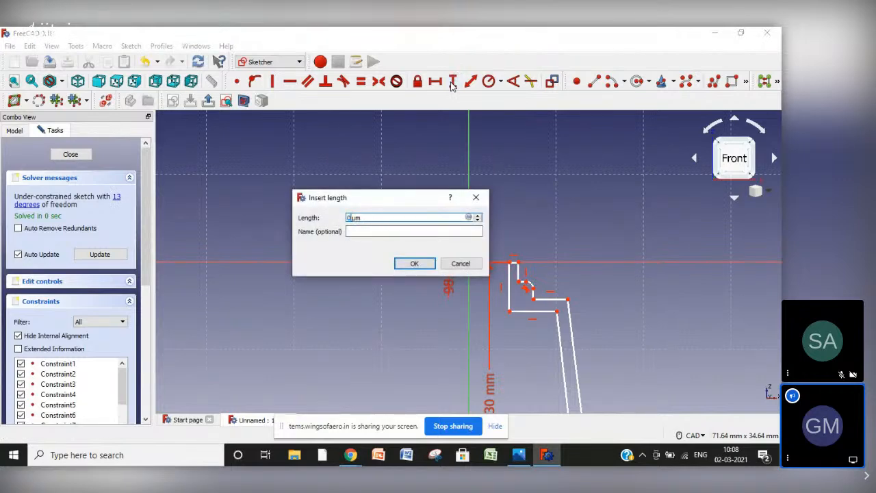
{"action": "key", "text": "Return"}
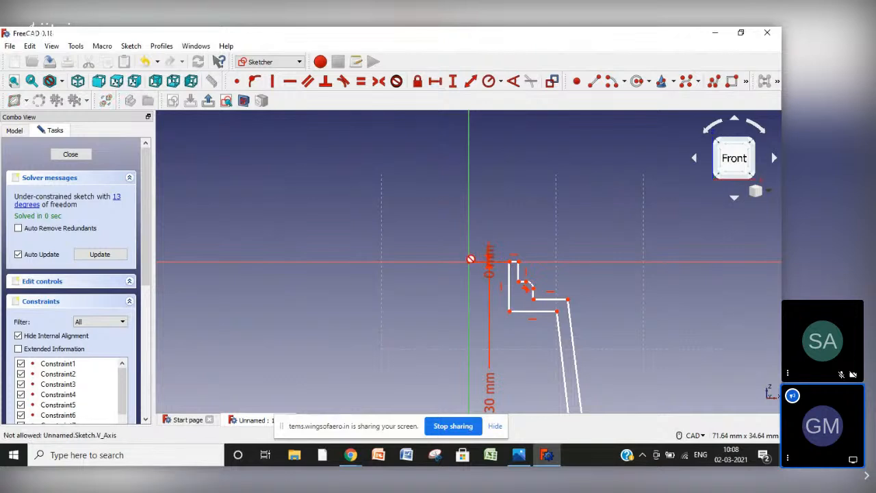
Dimension the horizontal distance from the origin to the profile's inner top corner as 5 mm
{"action": "left_click", "coordinate": [512, 264]}
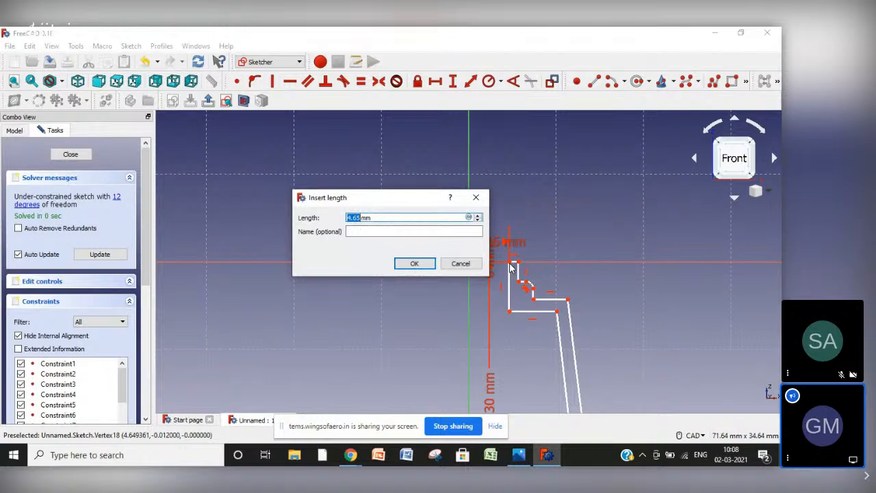
{"action": "type", "text": "55"}
{"action": "key", "text": "Return"}
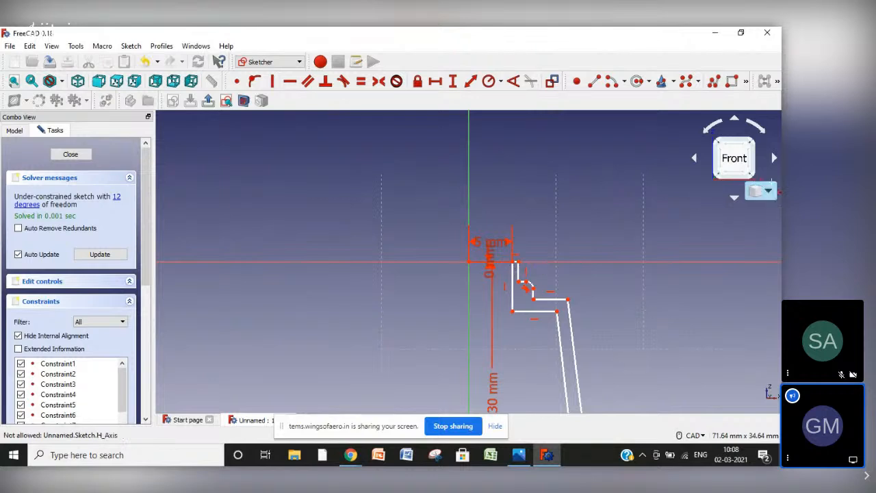
Dimension the horizontal distance from the origin to the cup wall's outer base corner as 20 mm
{"action": "left_click", "coordinate": [756, 191]}
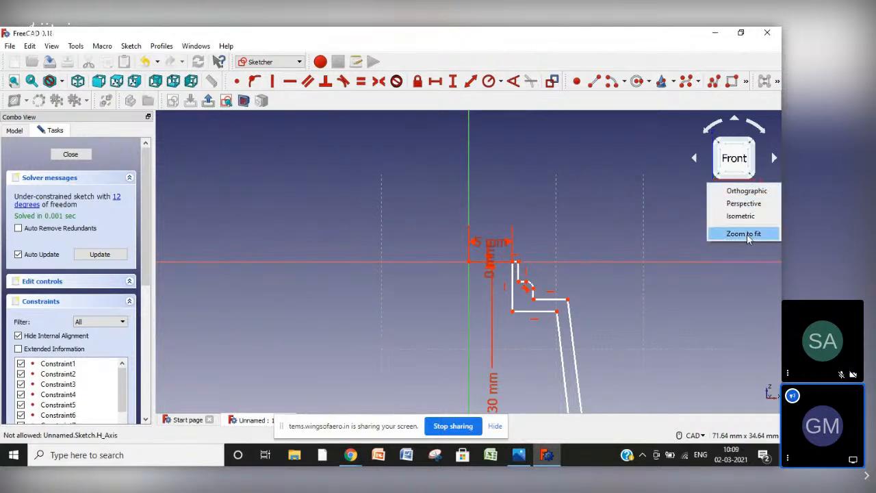
{"action": "left_click", "coordinate": [746, 234]}
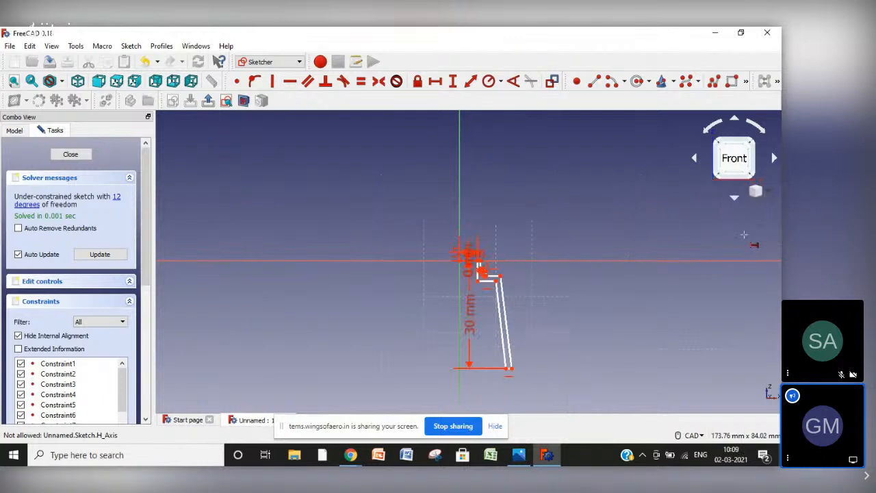
{"action": "left_click", "coordinate": [510, 369]}
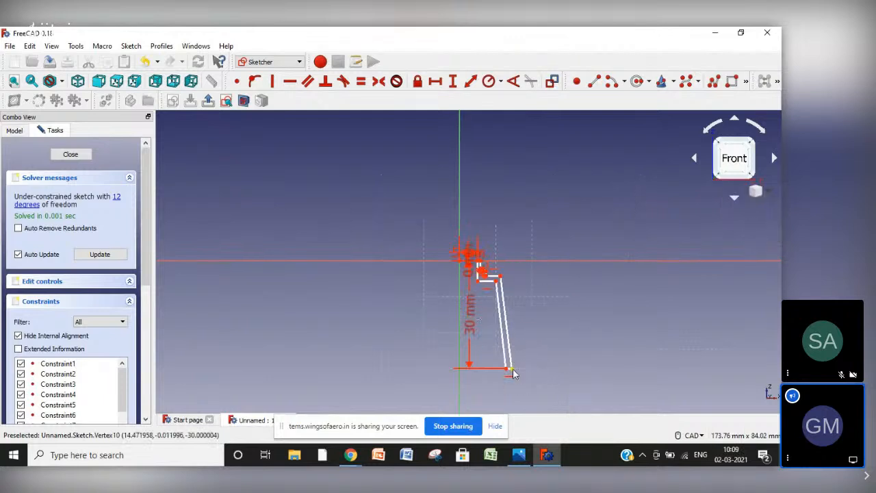
{"action": "left_click", "coordinate": [459, 259]}
{"action": "key", "text": "l"}
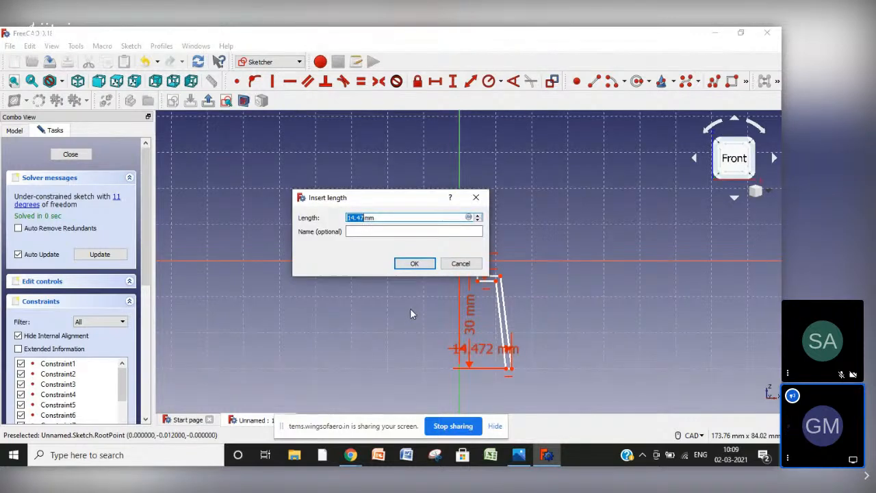
{"action": "type", "text": "20"}
{"action": "key", "text": "Return"}
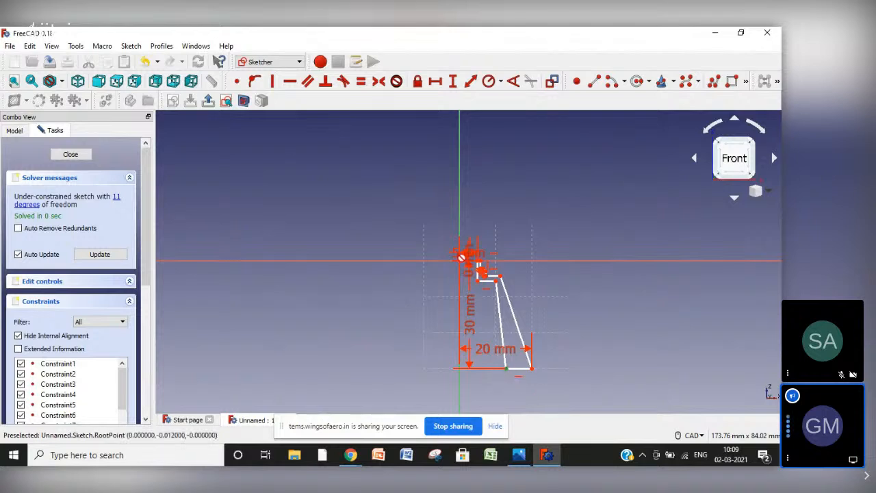
Dimension the horizontal distance from the origin to the cup wall's inner base corner as 18 mm
{"action": "left_click", "coordinate": [458, 254]}
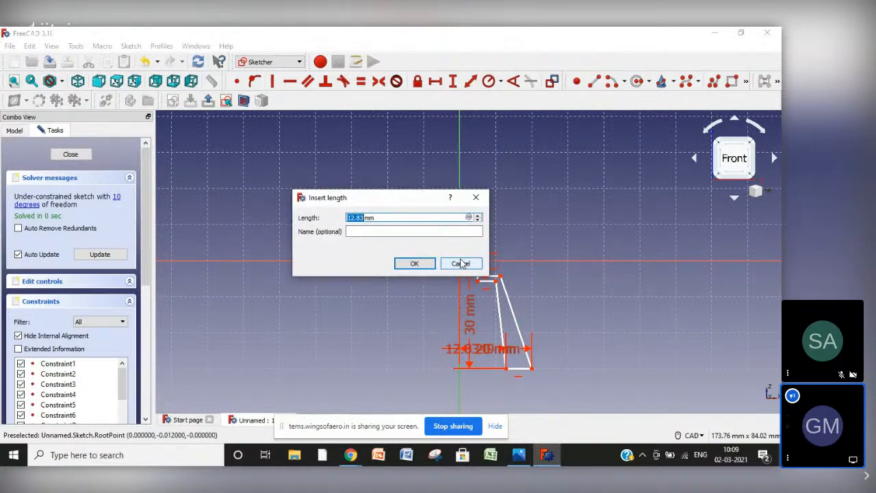
{"action": "type", "text": "18"}
{"action": "left_click", "coordinate": [462, 263]}
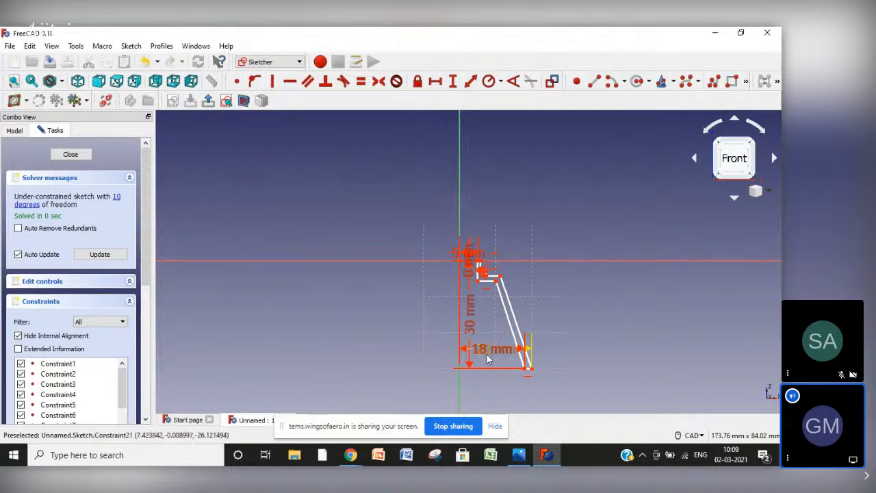
Rearrange the 20, 18, 30, 5 and 0 mm dimension labels clear of the profile and fit the whole sketch in view
{"action": "left_click_drag", "start_coordinate": [500, 358], "coordinate": [498, 401]}
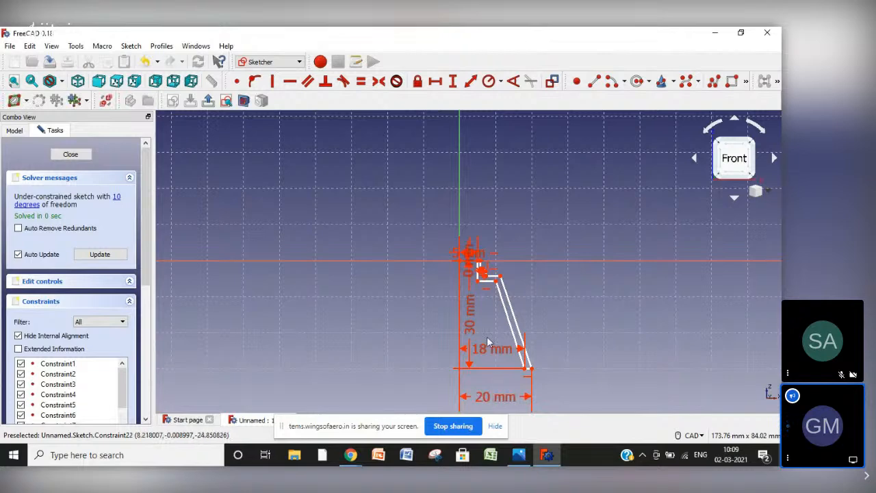
{"action": "left_click_drag", "start_coordinate": [490, 349], "coordinate": [490, 379]}
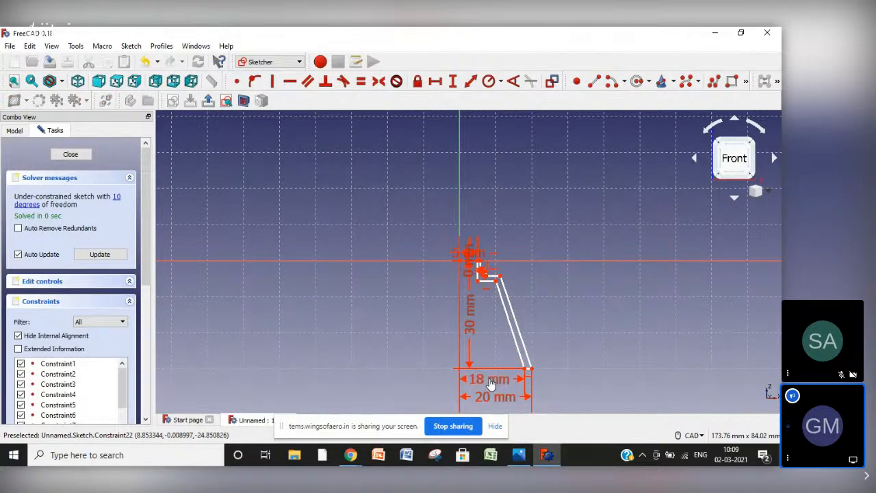
{"action": "left_click_drag", "start_coordinate": [468, 315], "coordinate": [440, 319]}
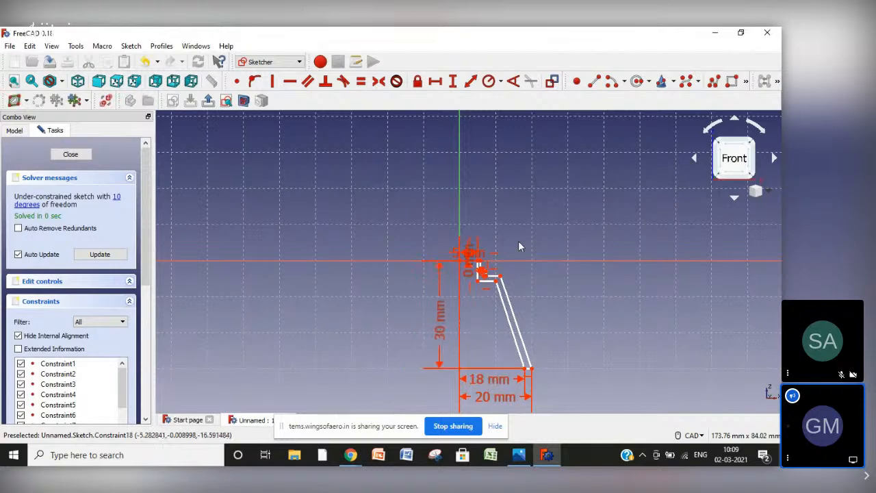
{"action": "scroll", "coordinate": [479, 252], "scroll_direction": "up", "scroll_amount": 5}
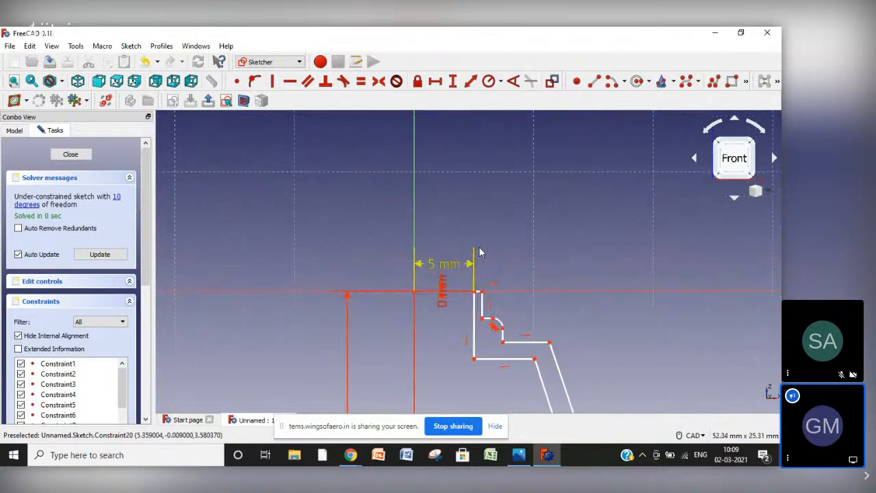
{"action": "left_click_drag", "start_coordinate": [450, 271], "coordinate": [451, 252]}
{"action": "left_click_drag", "start_coordinate": [443, 303], "coordinate": [395, 258]}
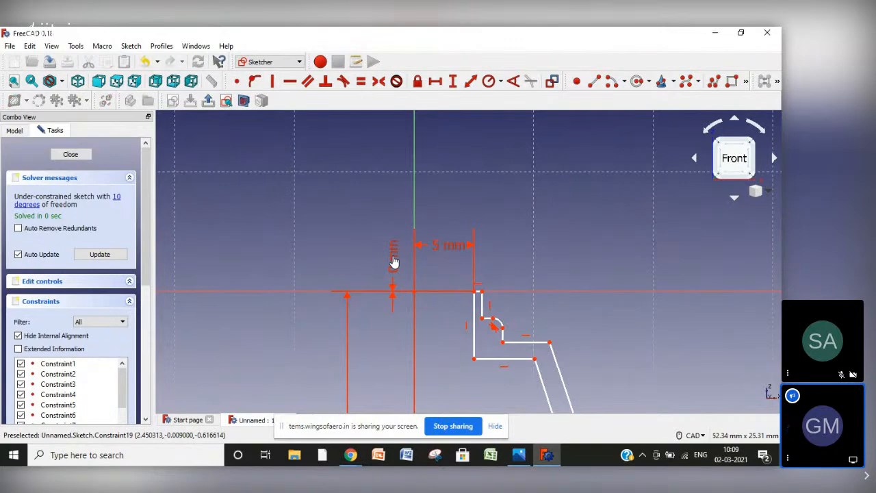
{"action": "left_click", "coordinate": [769, 193]}
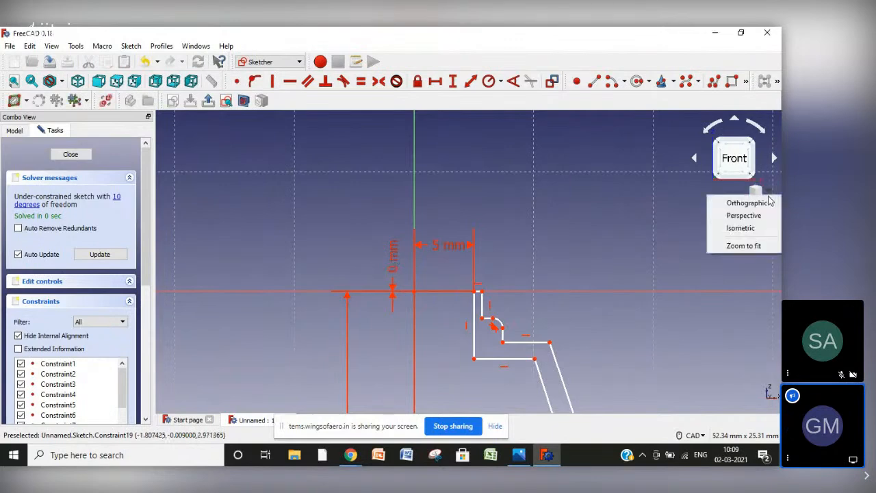
{"action": "left_click", "coordinate": [749, 245]}
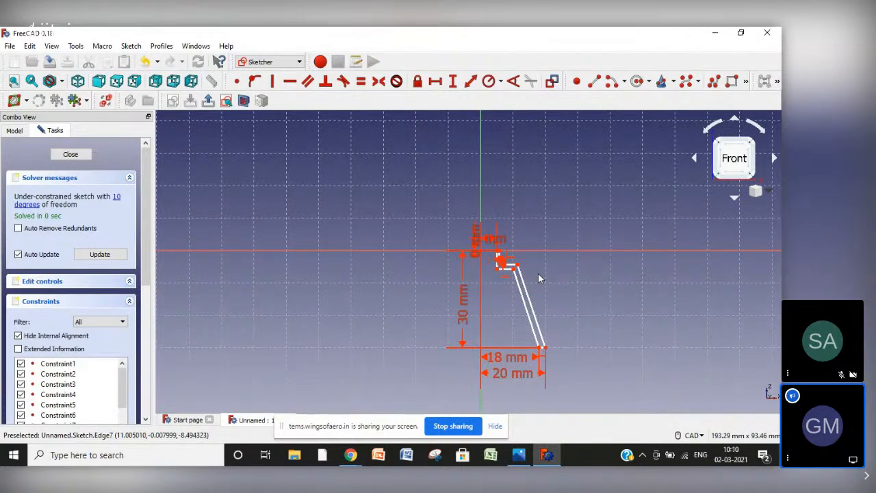
Dimension the horizontal distance from the origin to the profile's outer top corner as 6 mm
{"action": "left_click", "coordinate": [115, 198]}
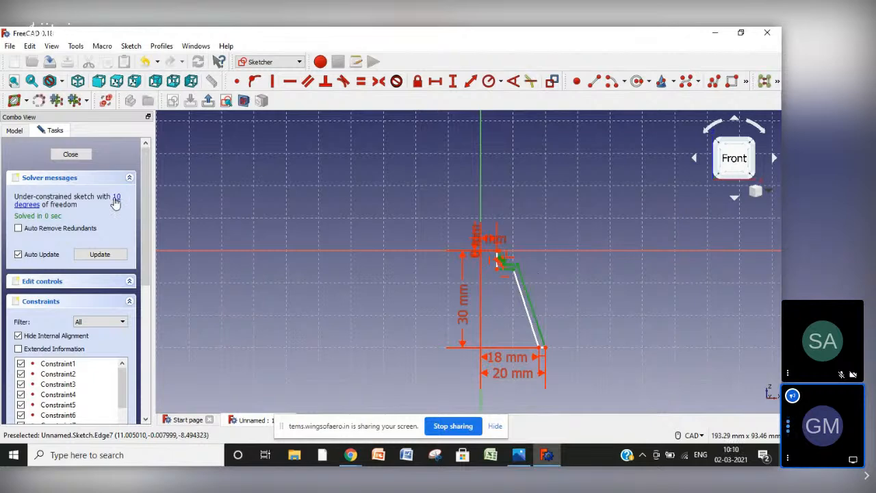
{"action": "left_click", "coordinate": [630, 304]}
{"action": "scroll", "coordinate": [523, 265], "scroll_direction": "up", "scroll_amount": 3}
{"action": "scroll", "coordinate": [523, 261], "scroll_direction": "up", "scroll_amount": 3}
{"action": "left_click", "coordinate": [406, 209]}
{"action": "left_click", "coordinate": [314, 208]}
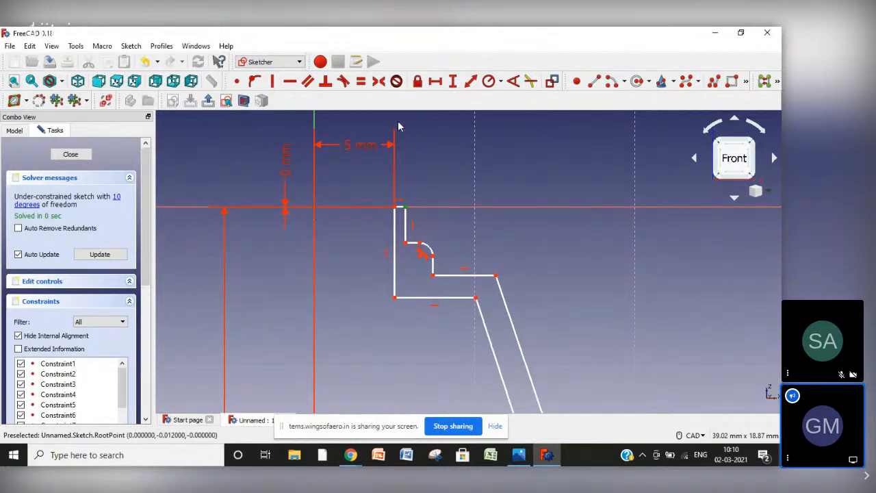
{"action": "left_click", "coordinate": [435, 81]}
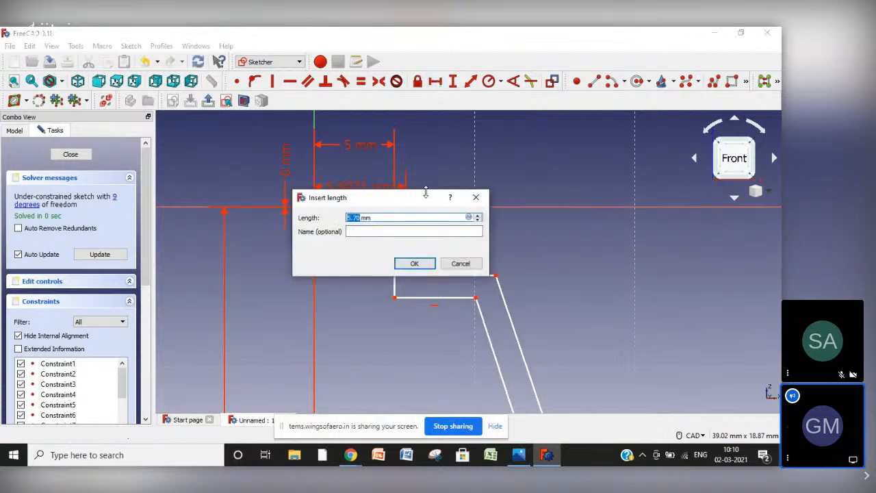
{"action": "type", "text": "6"}
{"action": "key", "text": "Return"}
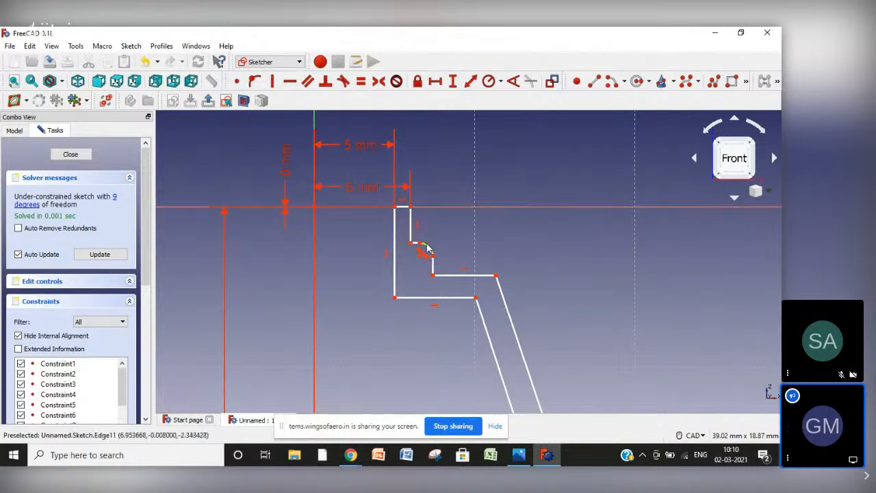
Constrain the short line below the rounded step as vertical and adjust the arc between the collar and that line
{"action": "mouse_move", "coordinate": [422, 245]}
{"action": "left_mouse_down"}
{"action": "mouse_move", "coordinate": [413, 246]}
{"action": "mouse_move", "coordinate": [416, 253]}
{"action": "mouse_move", "coordinate": [427, 238]}
{"action": "mouse_move", "coordinate": [415, 240]}
{"action": "left_mouse_up"}
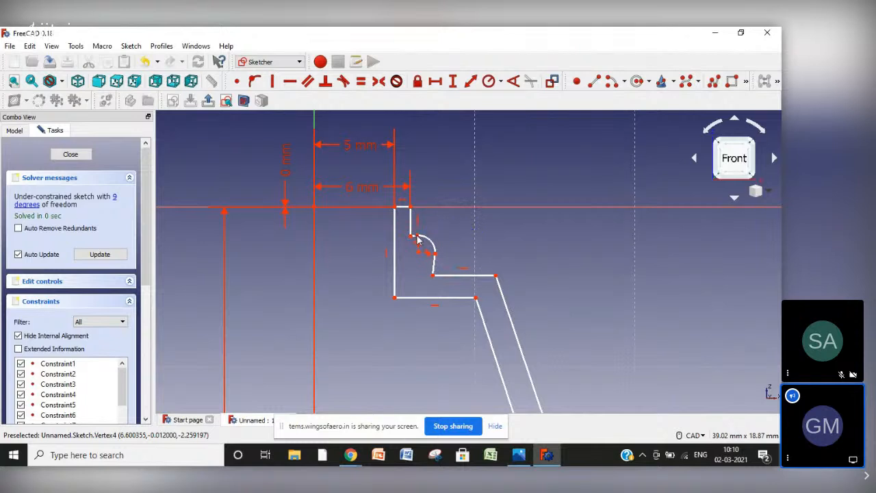
{"action": "left_click", "coordinate": [436, 270]}
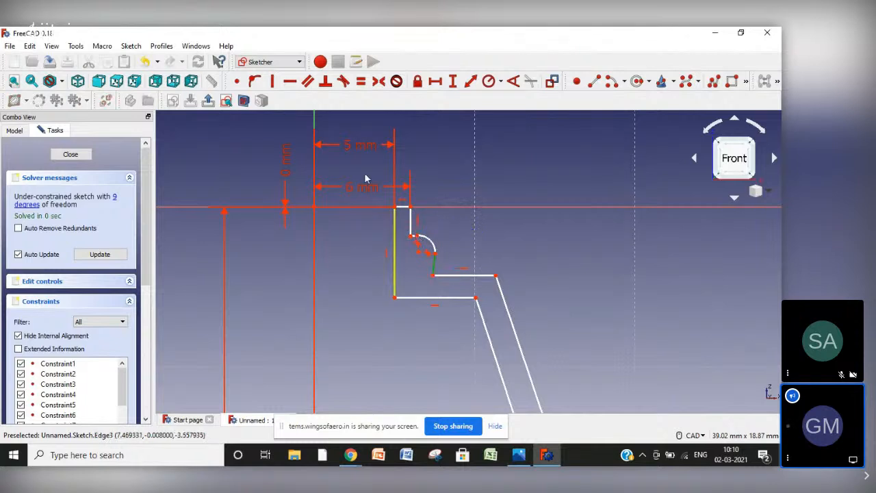
{"action": "left_click", "coordinate": [274, 83]}
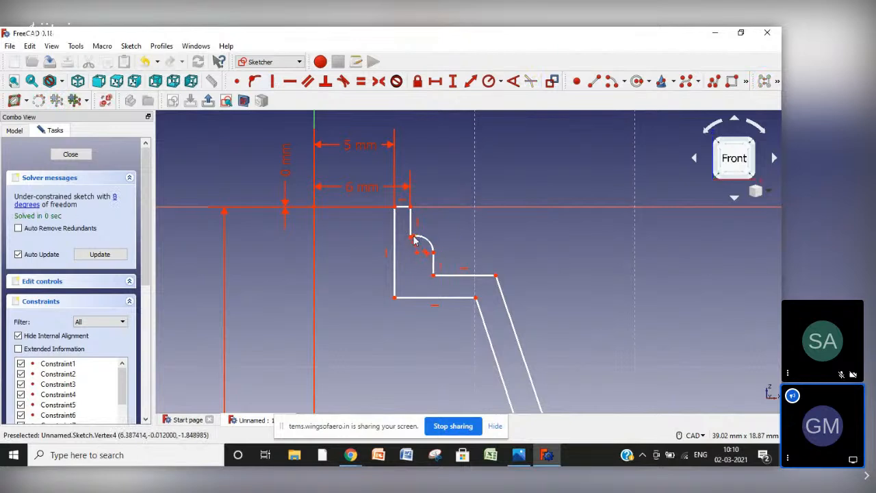
{"action": "left_click_drag", "start_coordinate": [413, 238], "coordinate": [416, 241]}
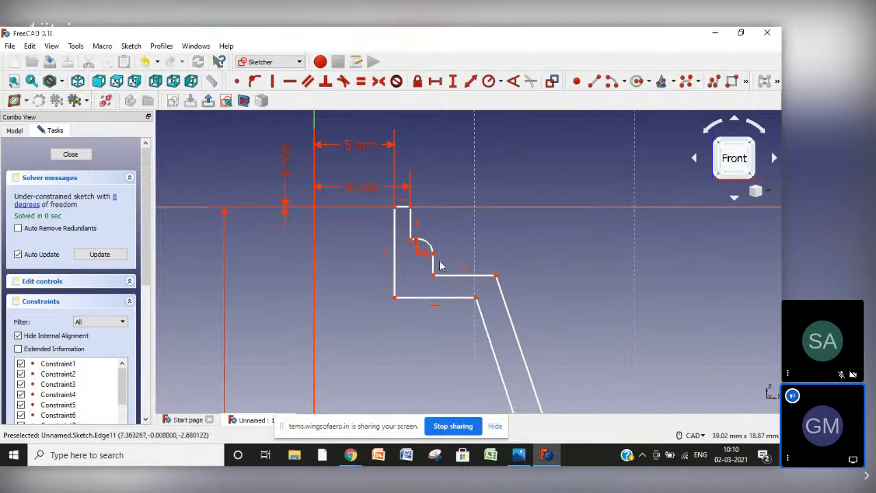
{"action": "left_click_drag", "start_coordinate": [432, 261], "coordinate": [436, 264]}
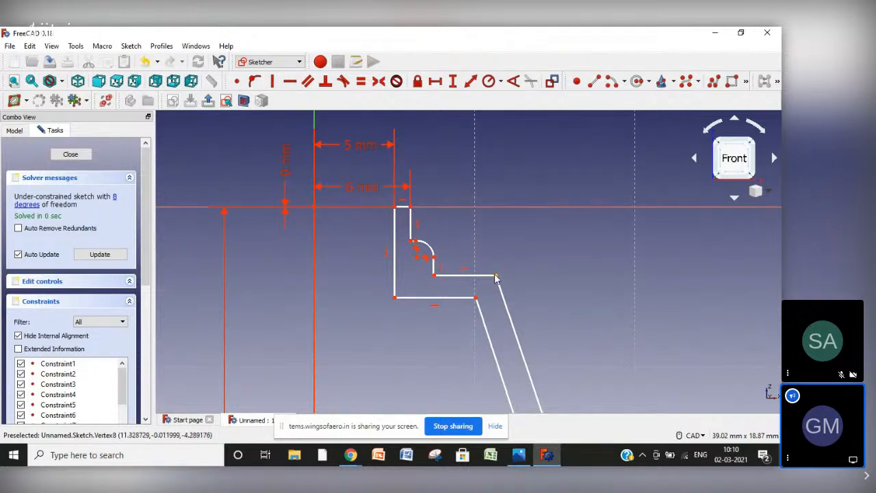
Lower the shoulder's outer corner slightly and constrain the two slanted cup wall lines as parallel
{"action": "mouse_move", "coordinate": [495, 277]}
{"action": "left_mouse_down"}
{"action": "mouse_move", "coordinate": [483, 288]}
{"action": "mouse_move", "coordinate": [490, 281]}
{"action": "left_mouse_up"}
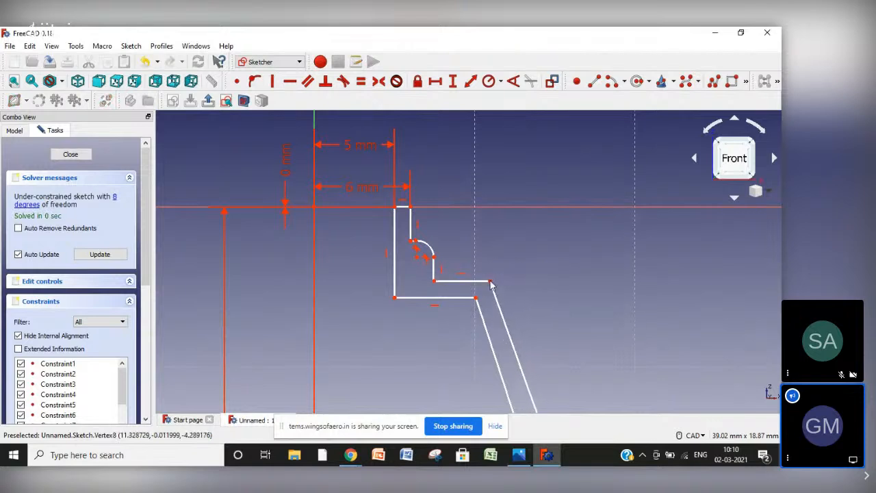
{"action": "left_click", "coordinate": [483, 326]}
{"action": "left_click", "coordinate": [504, 318]}
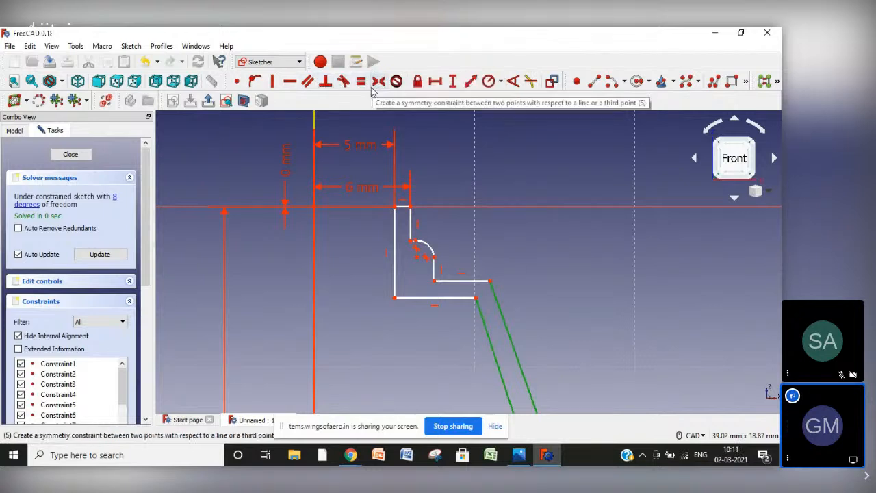
{"action": "left_click", "coordinate": [313, 86]}
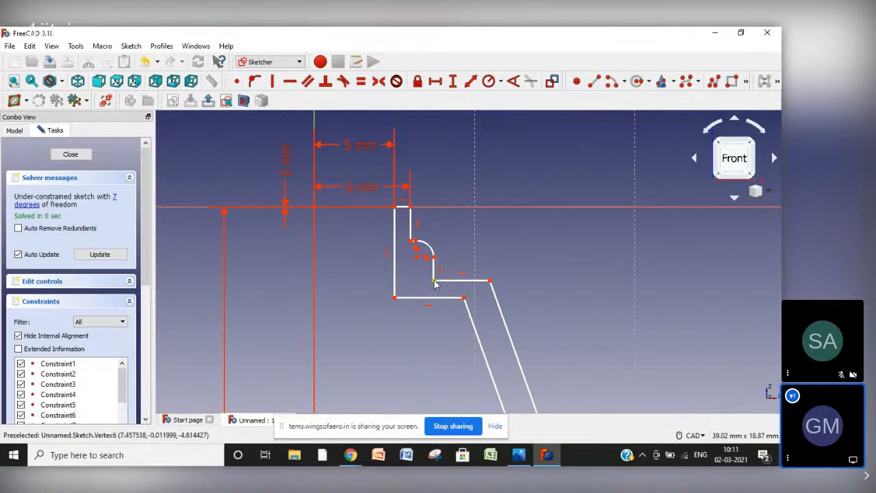
Raise the shoulder's upper and lower lines by moving their corners, leaving a thin ledge between the collar and the slanted wall
{"action": "mouse_move", "coordinate": [434, 287]}
{"action": "left_mouse_down"}
{"action": "mouse_move", "coordinate": [417, 286]}
{"action": "mouse_move", "coordinate": [434, 281]}
{"action": "left_mouse_up"}
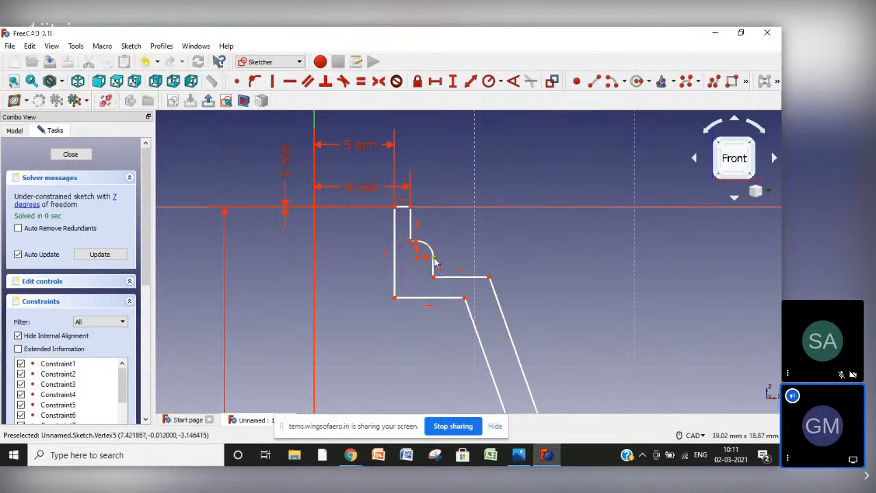
{"action": "left_click_drag", "start_coordinate": [434, 264], "coordinate": [434, 272]}
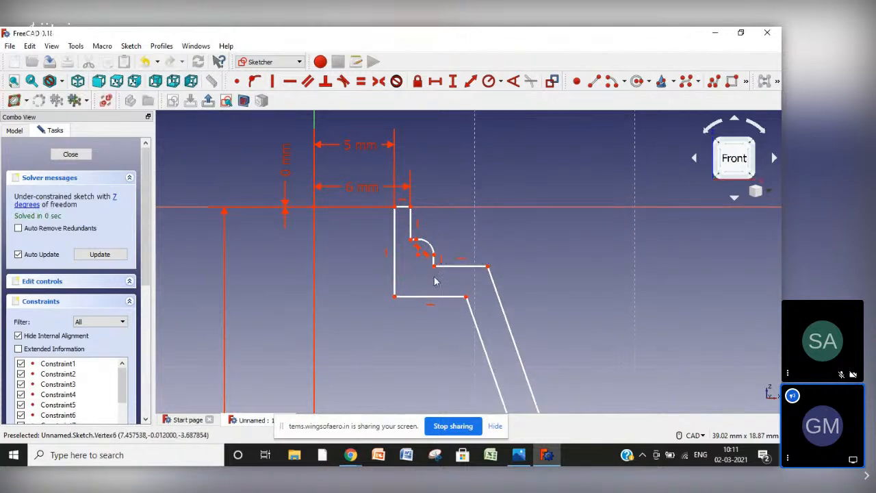
{"action": "mouse_move", "coordinate": [467, 301]}
{"action": "left_mouse_down"}
{"action": "mouse_move", "coordinate": [479, 271]}
{"action": "mouse_move", "coordinate": [464, 286]}
{"action": "left_mouse_up"}
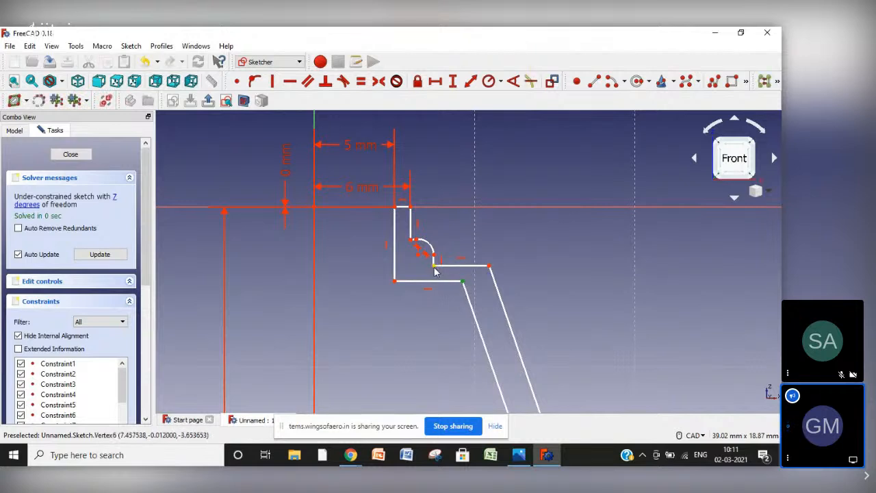
Dimension the vertical distance between the shoulder's upper and lower lines as 1 mm and place the label outside the wall
{"action": "left_click", "coordinate": [452, 81]}
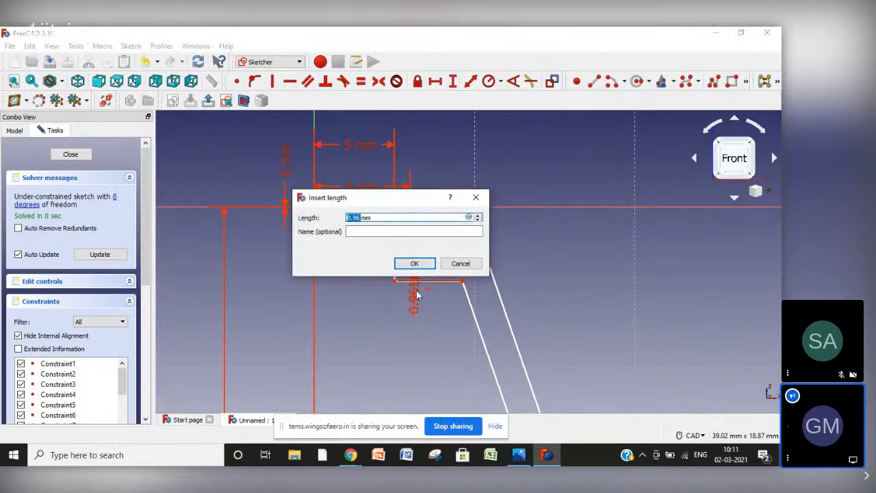
{"action": "type", "text": "1"}
{"action": "key", "text": "Return"}
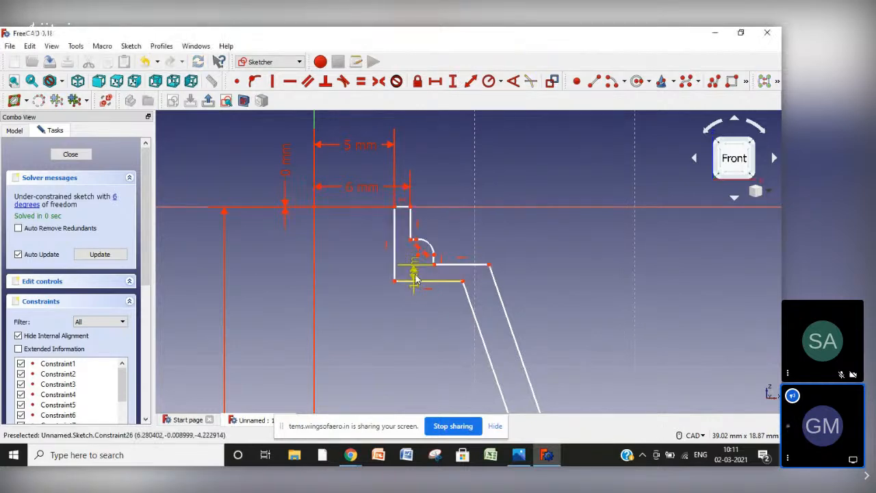
{"action": "left_click_drag", "start_coordinate": [415, 276], "coordinate": [533, 246]}
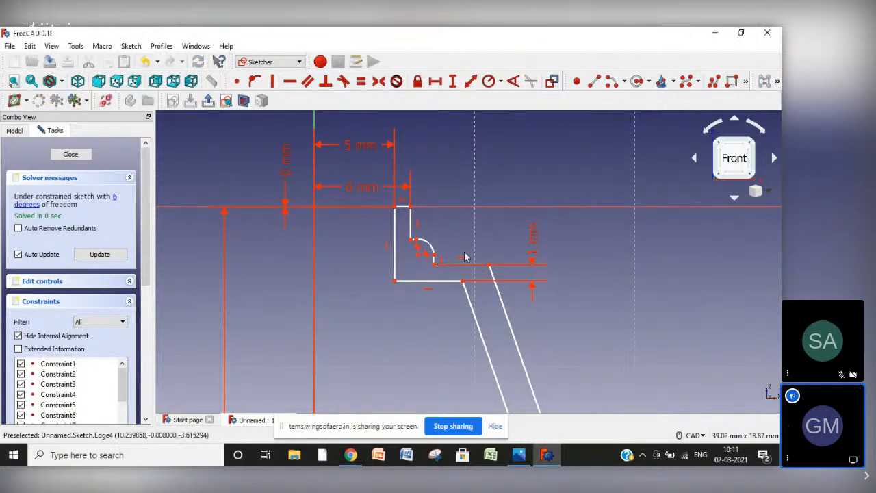
Examine which sketch elements remain under-constrained and inspect the shape of the whole half profile
{"action": "left_click", "coordinate": [114, 197]}
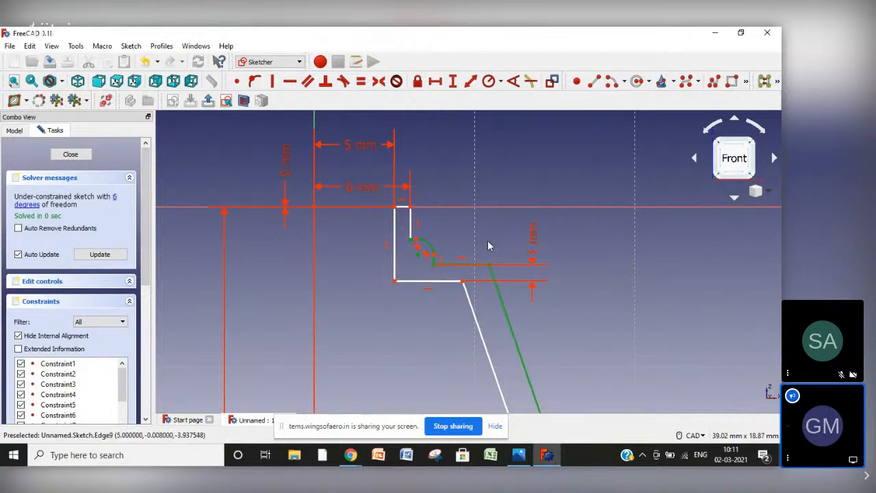
{"action": "left_click", "coordinate": [447, 224]}
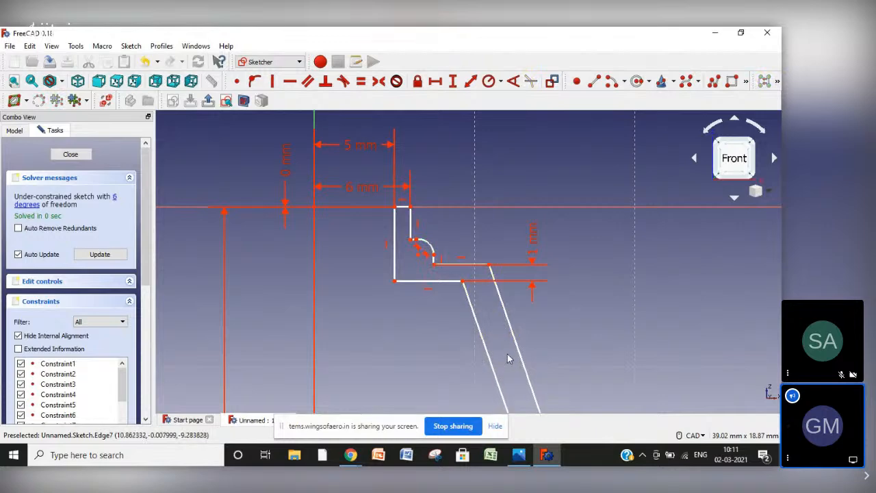
{"action": "scroll", "coordinate": [508, 359], "scroll_direction": "down", "scroll_amount": 4}
{"action": "scroll", "coordinate": [508, 358], "scroll_direction": "down", "scroll_amount": 2}
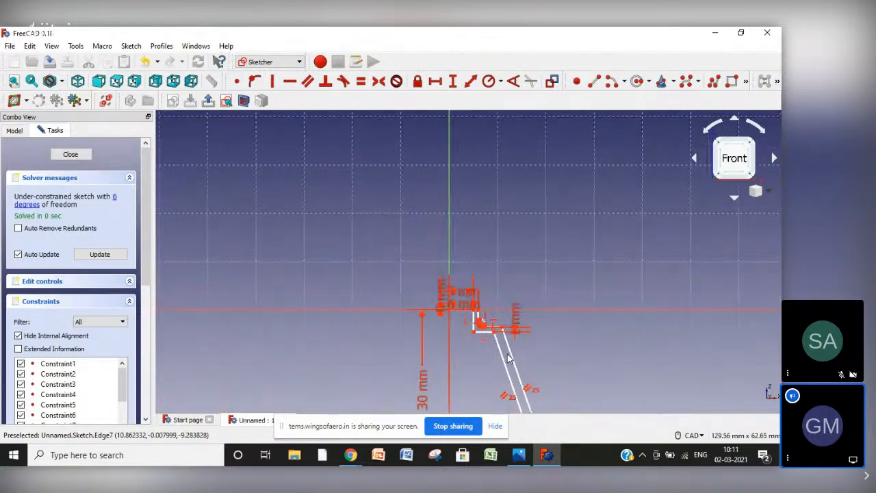
{"action": "scroll", "coordinate": [508, 359], "scroll_direction": "down", "scroll_amount": 4}
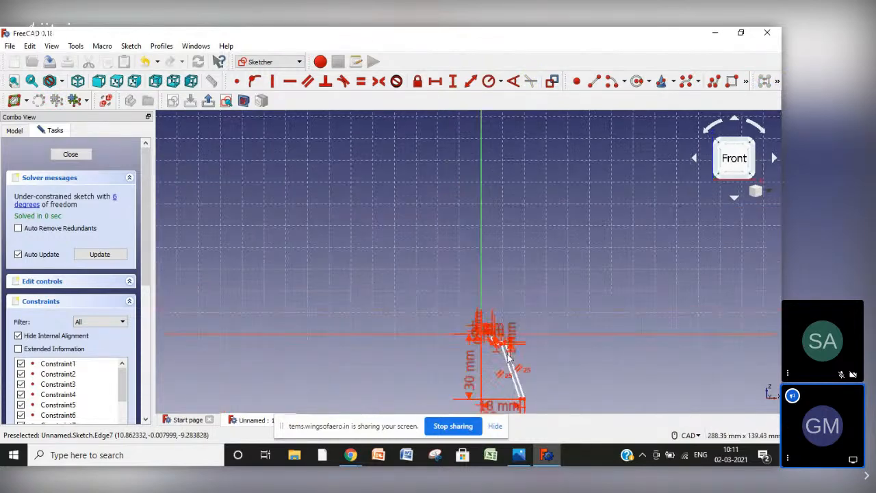
{"action": "left_click", "coordinate": [768, 193]}
{"action": "left_click", "coordinate": [743, 245]}
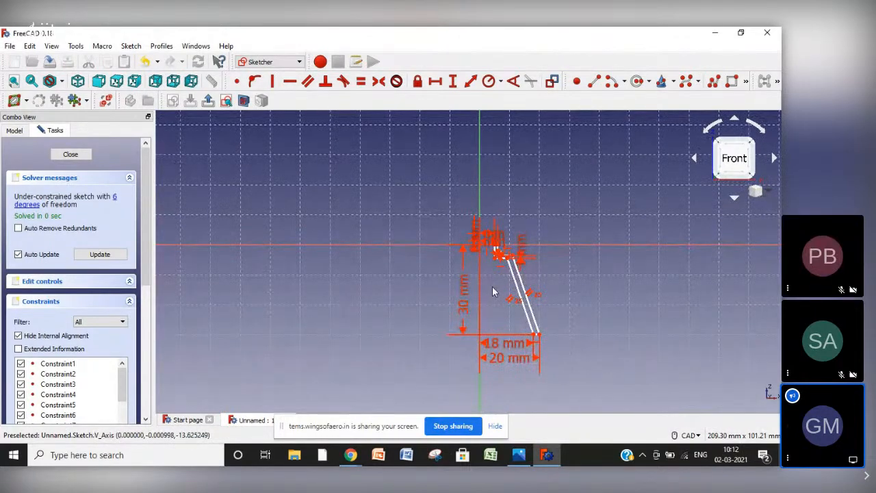
{"action": "scroll", "coordinate": [493, 287], "scroll_direction": "up", "scroll_amount": 4}
{"action": "scroll", "coordinate": [492, 287], "scroll_direction": "down", "scroll_amount": 4}
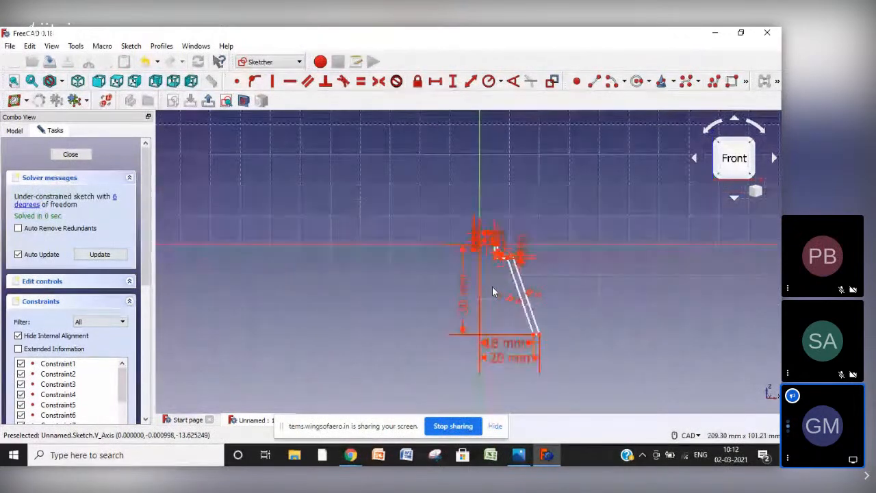
{"action": "scroll", "coordinate": [493, 286], "scroll_direction": "up", "scroll_amount": 3}
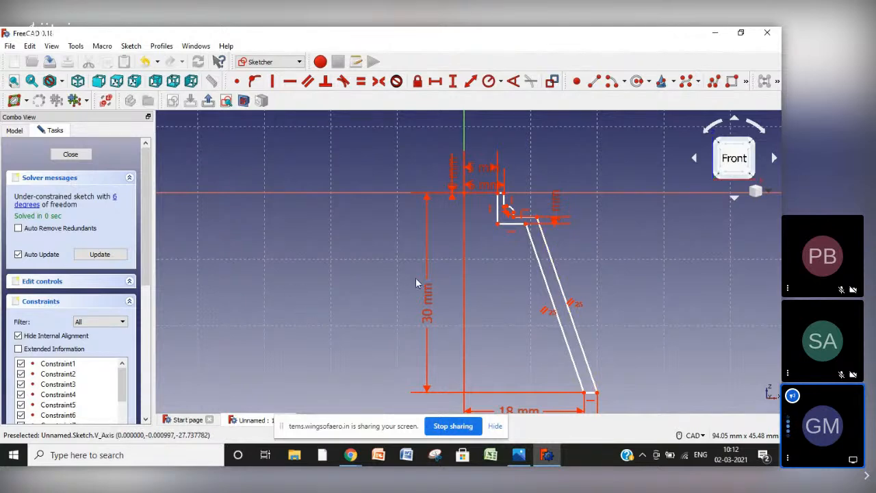
Finish the sketch and revolve the profile 360° about the vertical sketch axis with the Reversed option, in isometric view
{"action": "left_click", "coordinate": [69, 154]}
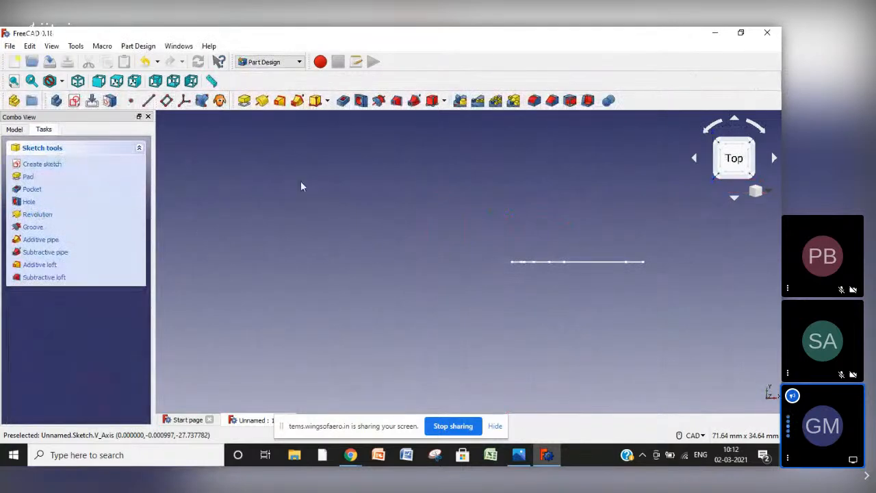
{"action": "left_click", "coordinate": [263, 101]}
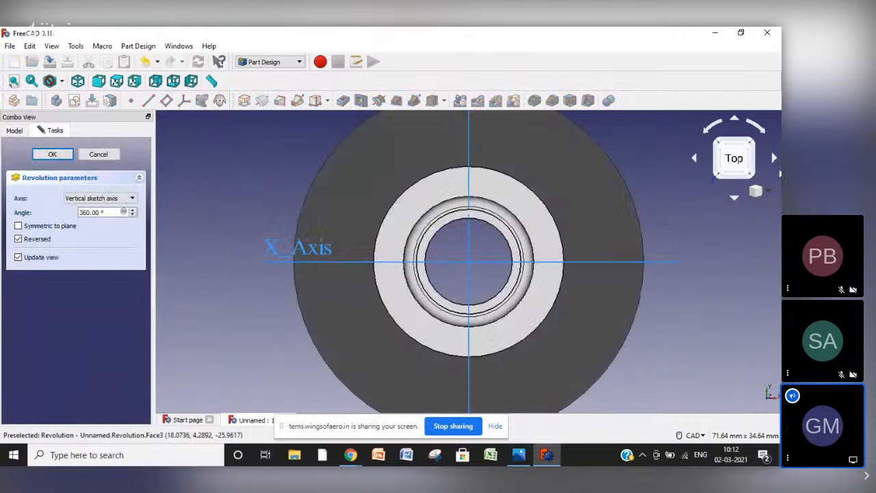
{"action": "left_click", "coordinate": [766, 196]}
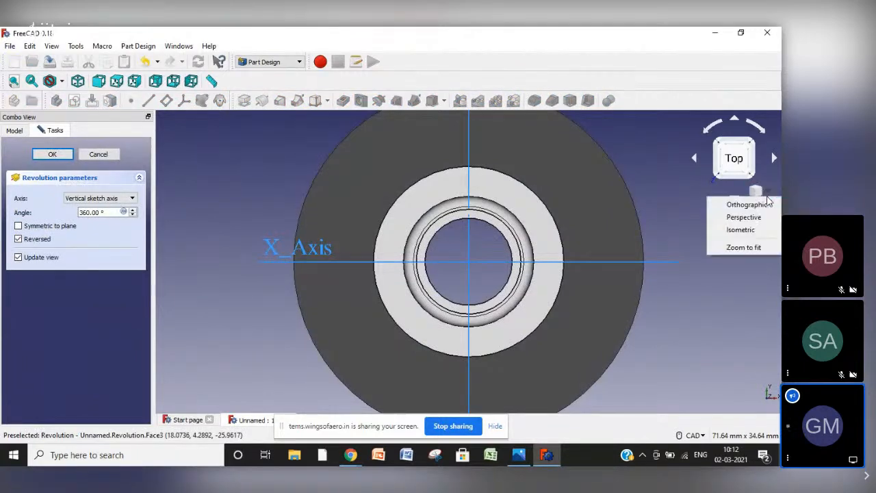
{"action": "left_click", "coordinate": [753, 229]}
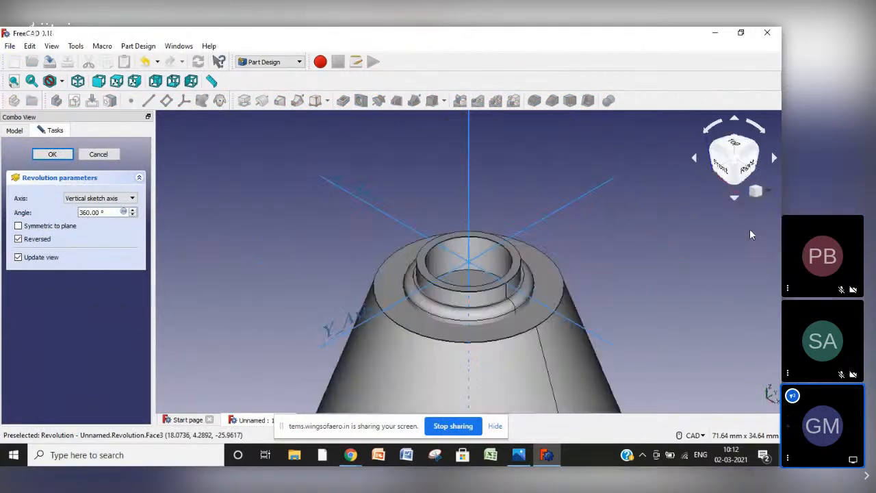
{"action": "scroll", "coordinate": [710, 266], "scroll_direction": "down", "scroll_amount": 4}
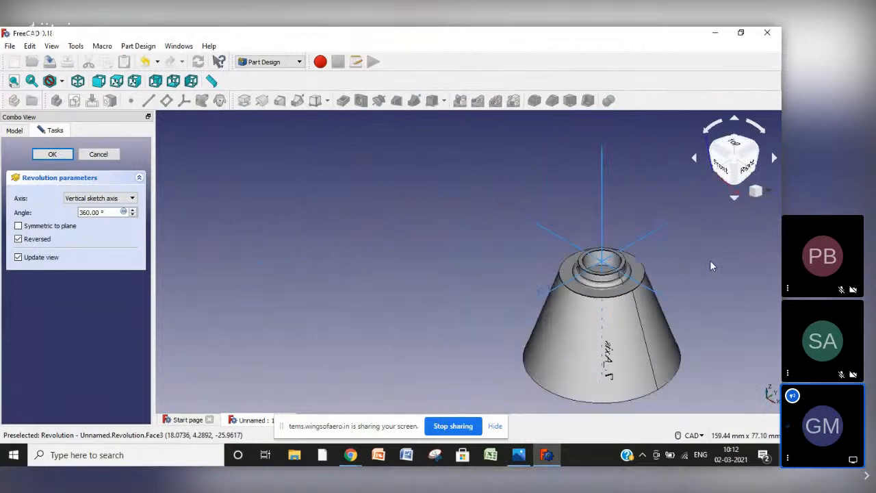
{"action": "left_click", "coordinate": [767, 196]}
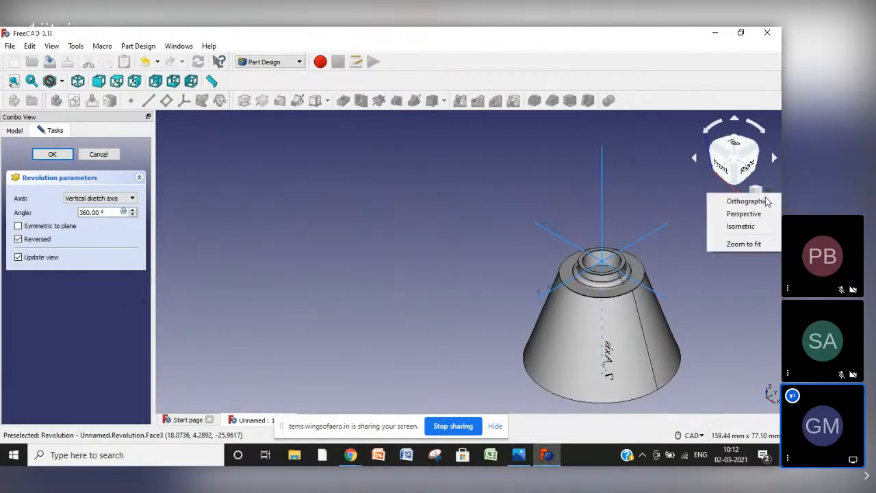
{"action": "left_click", "coordinate": [741, 243]}
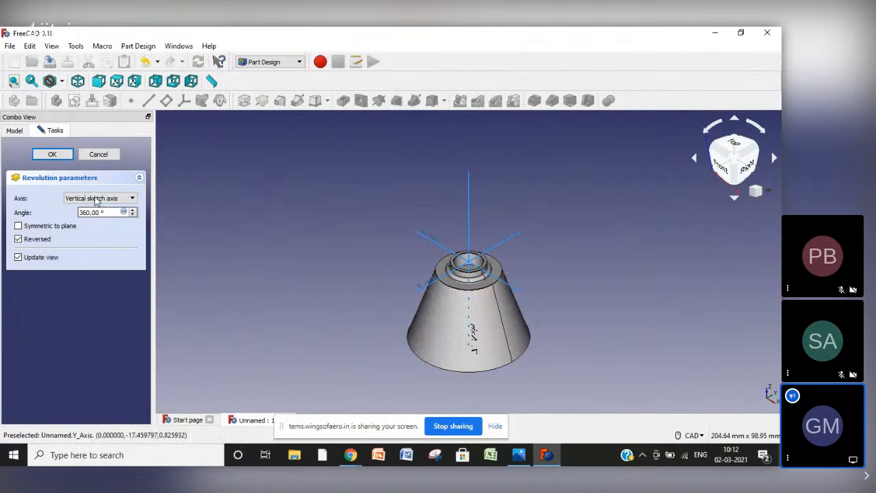
{"action": "left_click", "coordinate": [53, 155]}
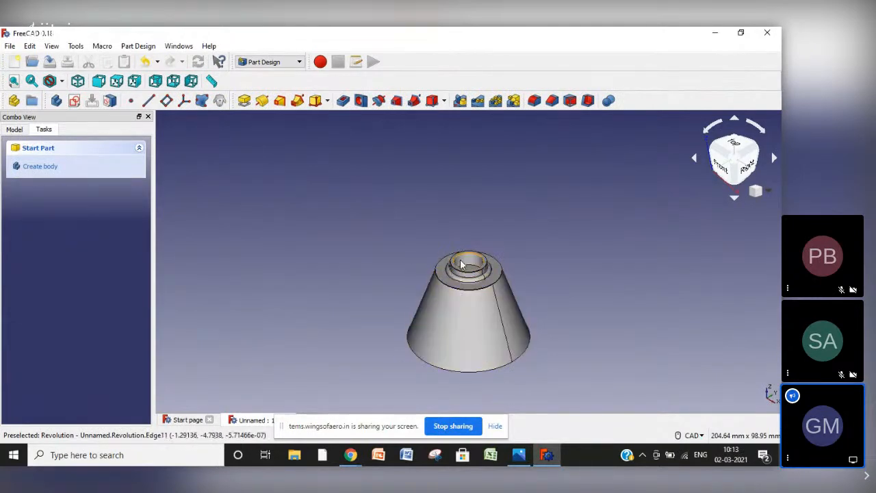
Examine the revolved cup from above and from below, including its hollow underside
{"action": "left_click", "coordinate": [735, 197]}
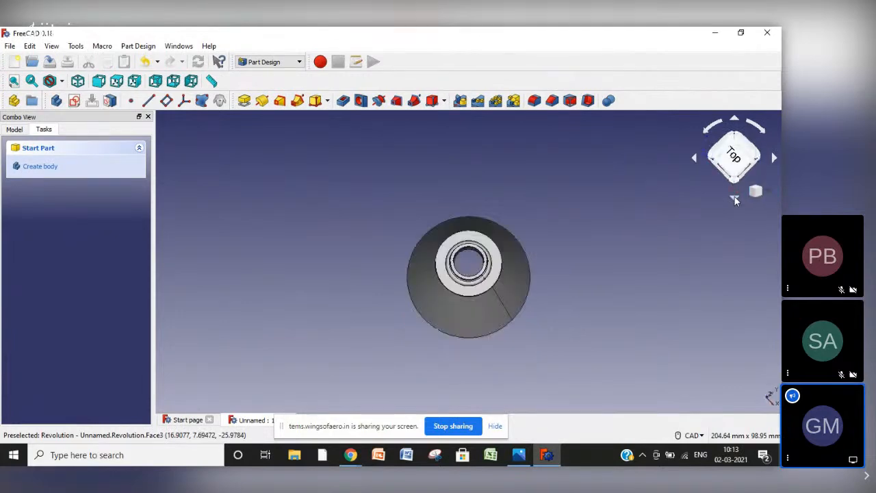
{"action": "left_click", "coordinate": [735, 198]}
{"action": "left_click", "coordinate": [735, 198]}
{"action": "left_click", "coordinate": [735, 198]}
{"action": "left_click", "coordinate": [735, 198]}
{"action": "left_click", "coordinate": [735, 197]}
{"action": "left_click", "coordinate": [734, 198]}
{"action": "left_click", "coordinate": [734, 198]}
{"action": "left_click", "coordinate": [735, 197]}
{"action": "left_click", "coordinate": [734, 198]}
{"action": "left_click", "coordinate": [734, 198]}
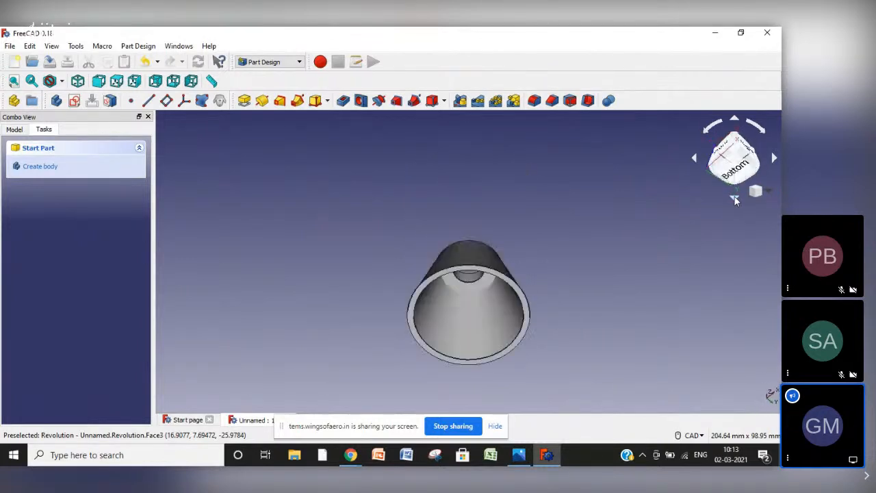
Examine the revolved cup's underside and side profile, and return to isometric view
{"action": "left_click", "coordinate": [735, 122]}
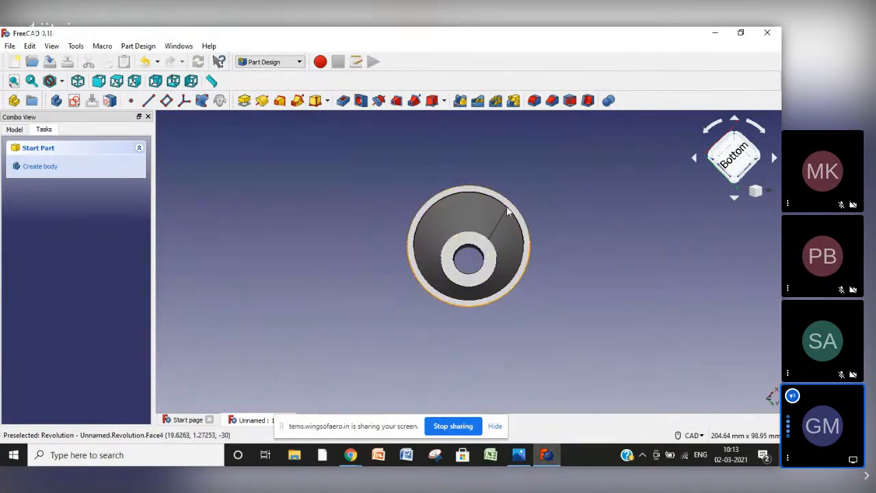
{"action": "left_click", "coordinate": [734, 199]}
{"action": "left_click", "coordinate": [734, 200]}
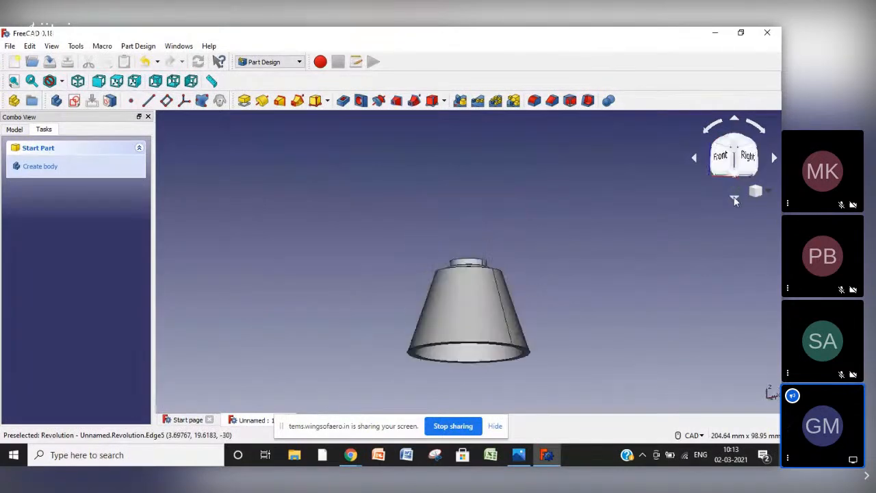
{"action": "left_click", "coordinate": [770, 193]}
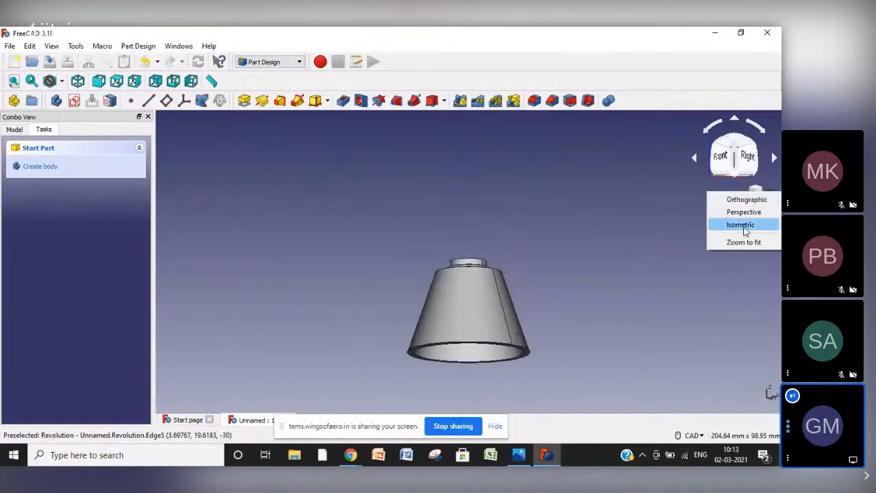
{"action": "left_click", "coordinate": [742, 226]}
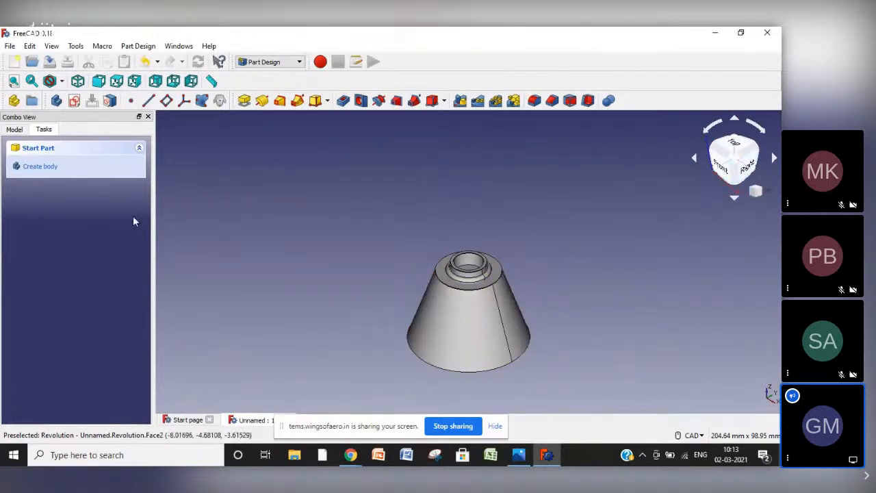
Create a new sketch on the body's YZ_Plane
{"action": "left_click", "coordinate": [15, 131]}
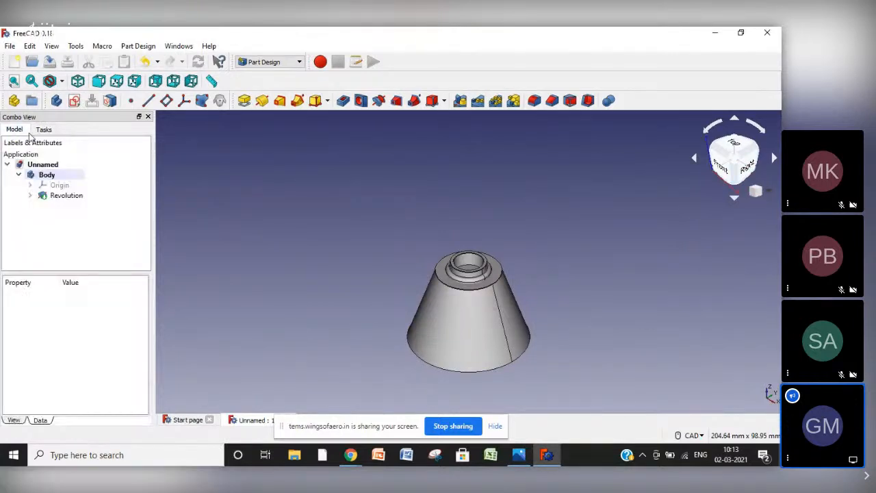
{"action": "left_click", "coordinate": [19, 175]}
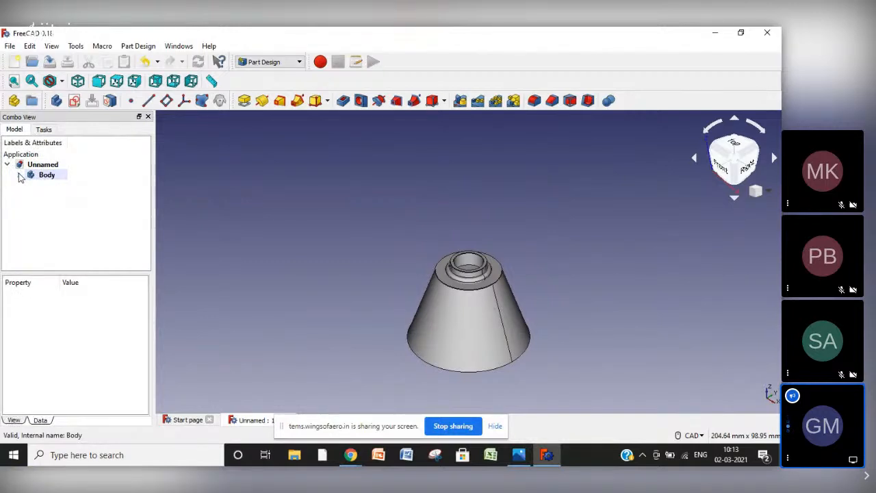
{"action": "left_click", "coordinate": [19, 175]}
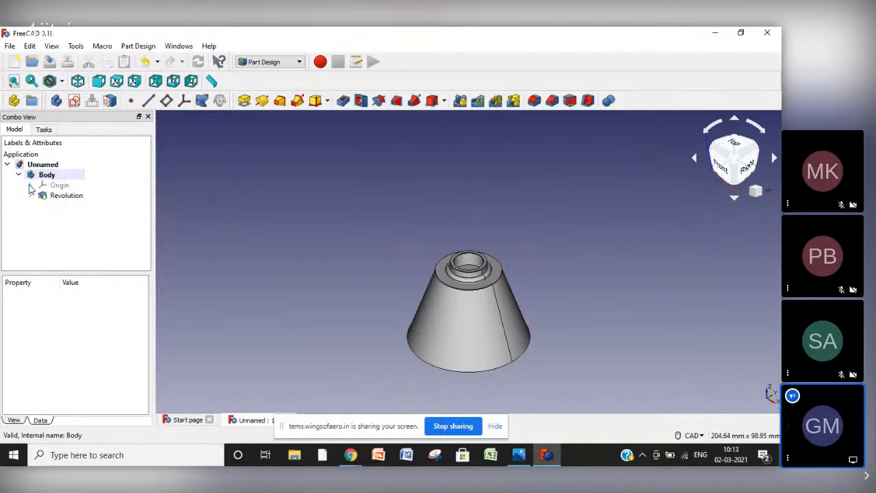
{"action": "left_click", "coordinate": [30, 184]}
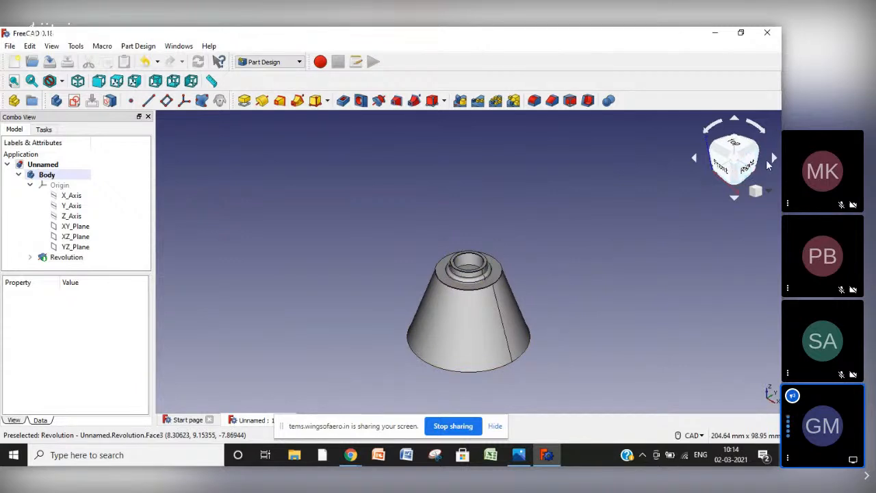
{"action": "left_click", "coordinate": [76, 247]}
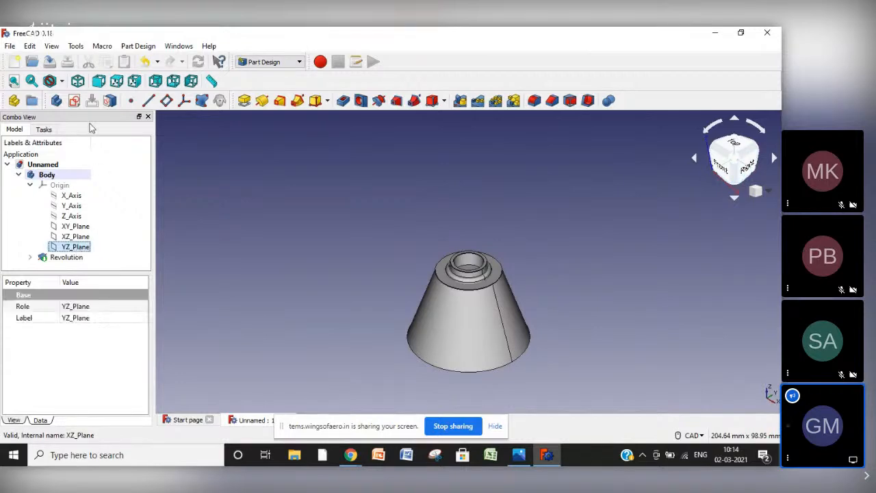
{"action": "left_click", "coordinate": [74, 102]}
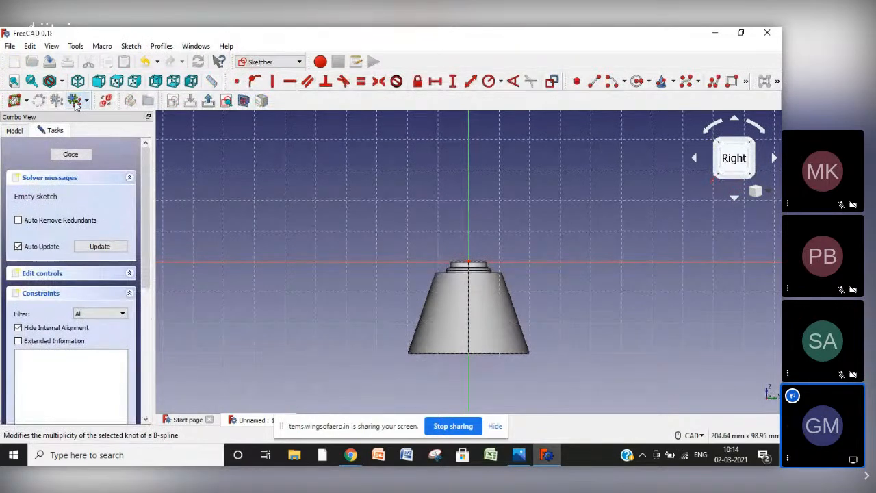
Sketch three small circles of about 1.4 mm radius in a vertical column outside the cup, about 26 mm right of the vertical axis
{"action": "left_click", "coordinate": [636, 82]}
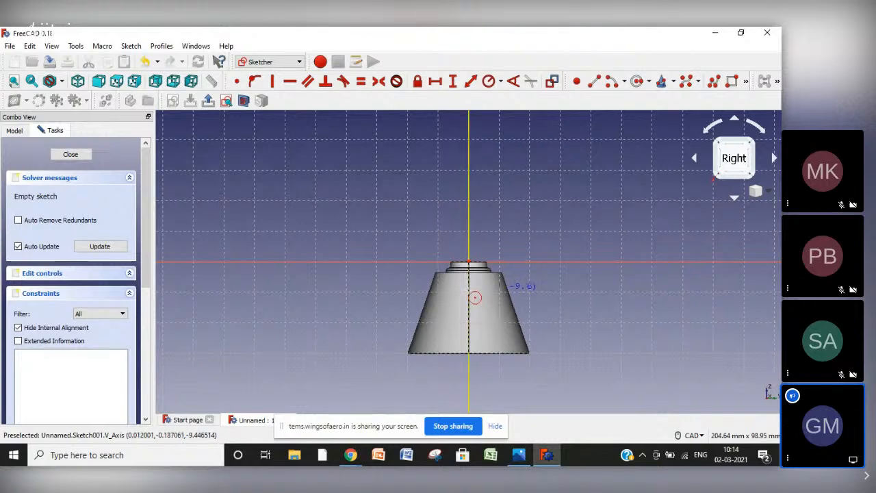
{"action": "left_click", "coordinate": [549, 290]}
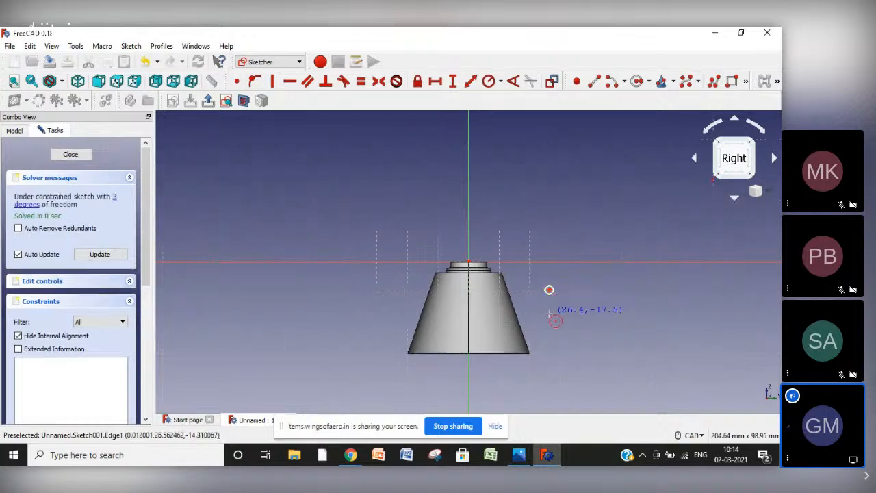
{"action": "left_click", "coordinate": [549, 315]}
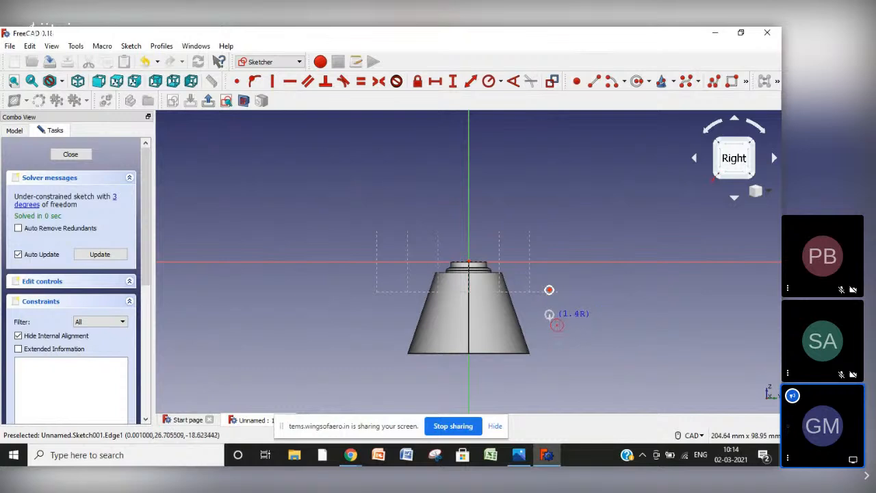
{"action": "left_click", "coordinate": [549, 318]}
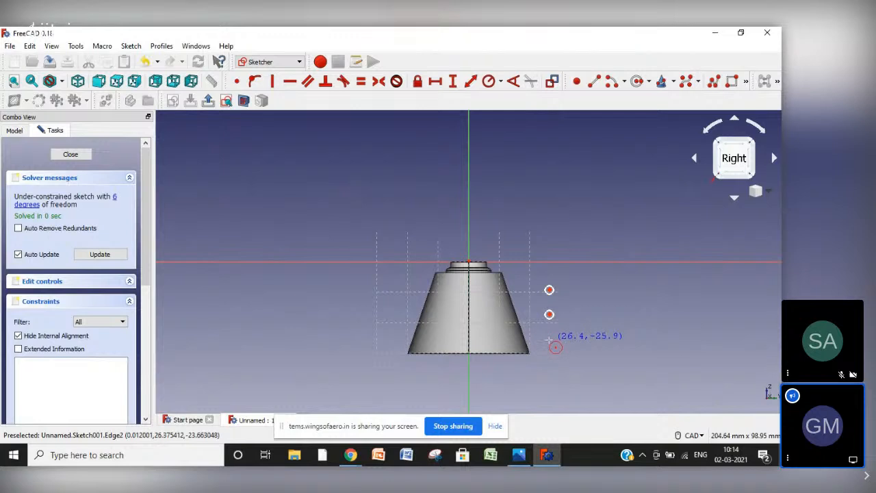
{"action": "left_click", "coordinate": [549, 340]}
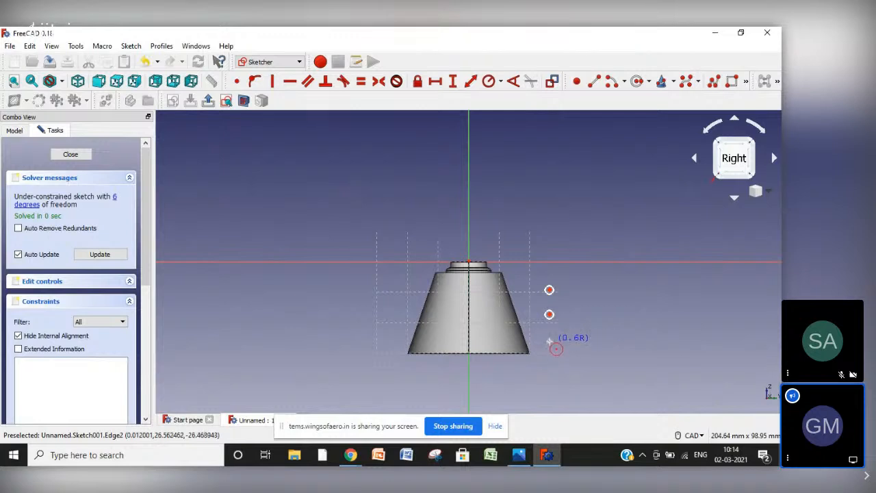
{"action": "left_click", "coordinate": [556, 350]}
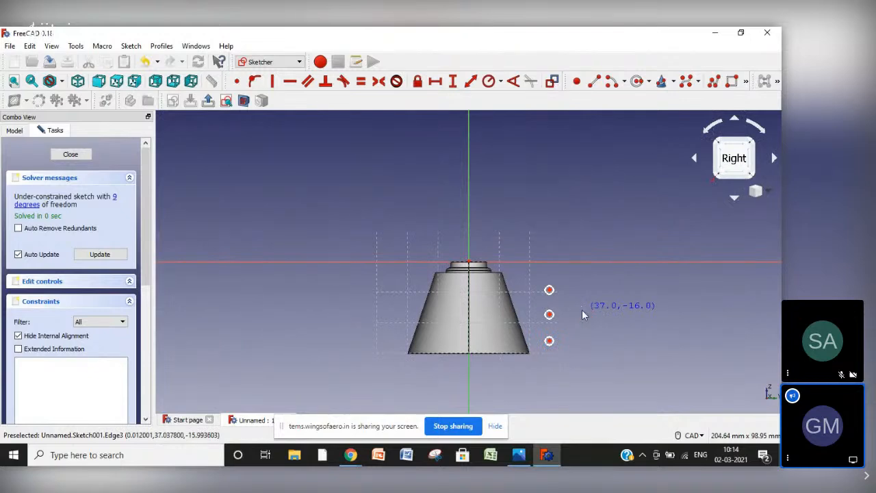
Constrain the radius of the uppermost circle to 0.8 mm
{"action": "left_click", "coordinate": [488, 81]}
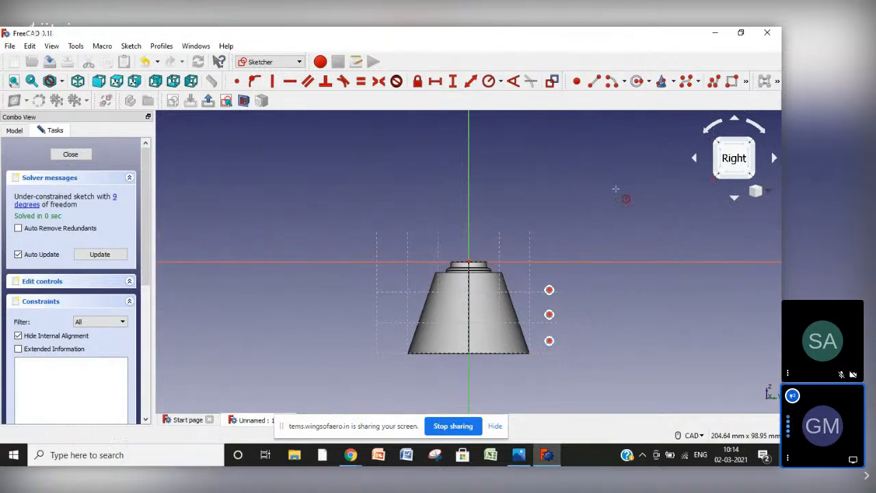
{"action": "left_click", "coordinate": [550, 289]}
{"action": "type", "text": "1.5"}
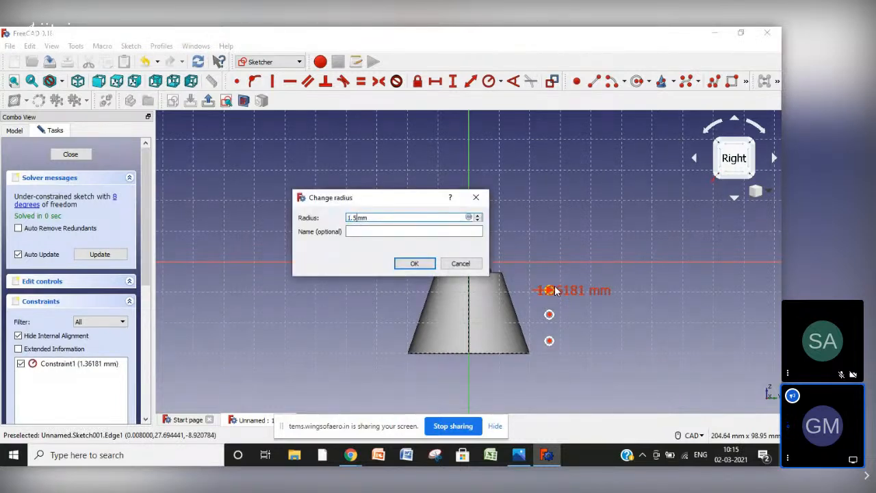
{"action": "key", "text": "BackSpace"}
{"action": "key", "text": "BackSpace"}
{"action": "type", "text": "0.8"}
{"action": "key", "text": "Return"}
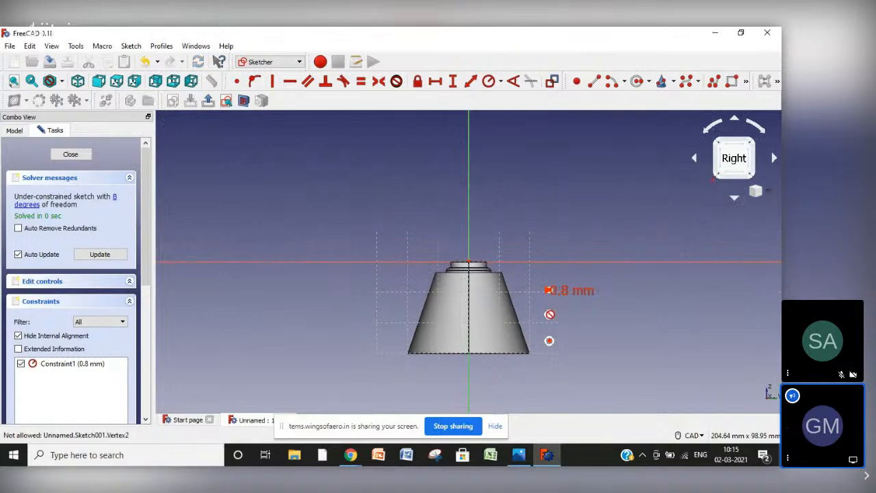
Constrain the radii of the middle and lowest circles to 0.8 mm each
{"action": "left_click", "coordinate": [552, 314]}
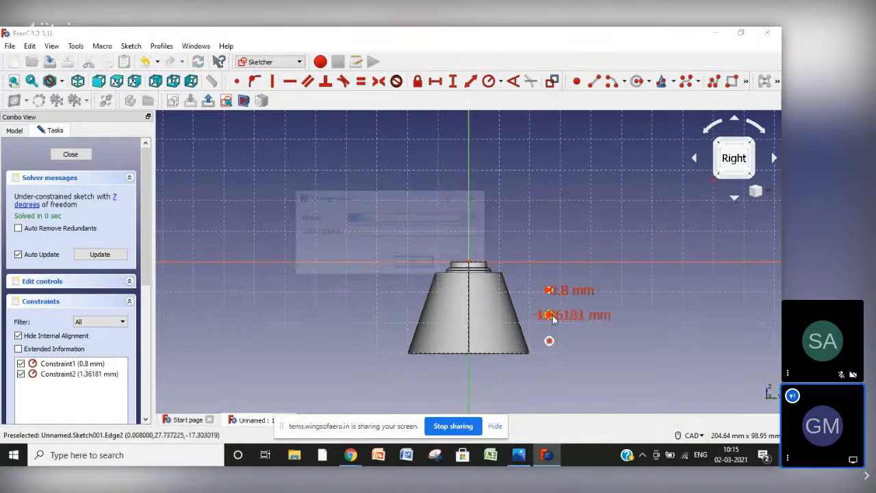
{"action": "type", "text": "0.8"}
{"action": "key", "text": "Return"}
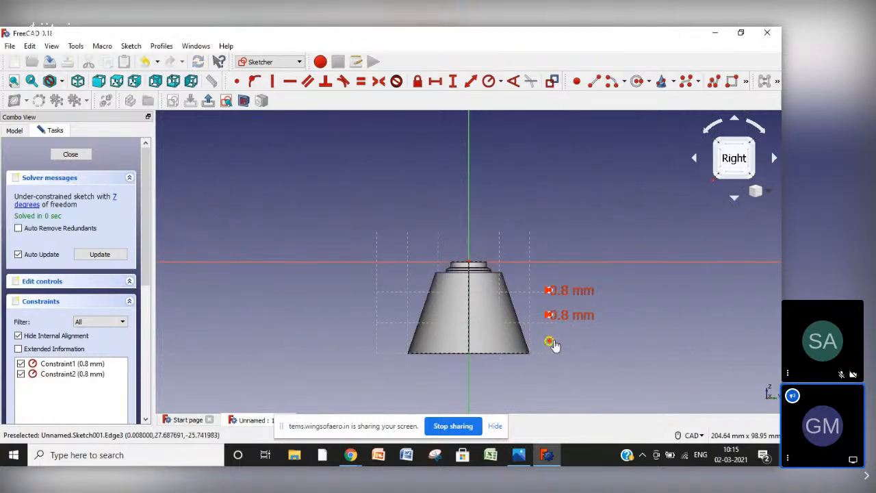
{"action": "left_click", "coordinate": [552, 342]}
{"action": "type", "text": "0."}
{"action": "key", "text": "Return"}
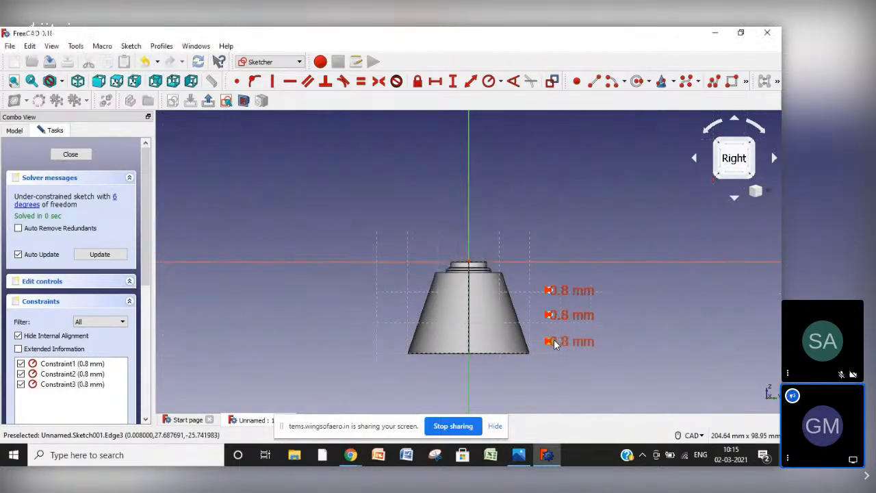
{"action": "right_click", "coordinate": [638, 321]}
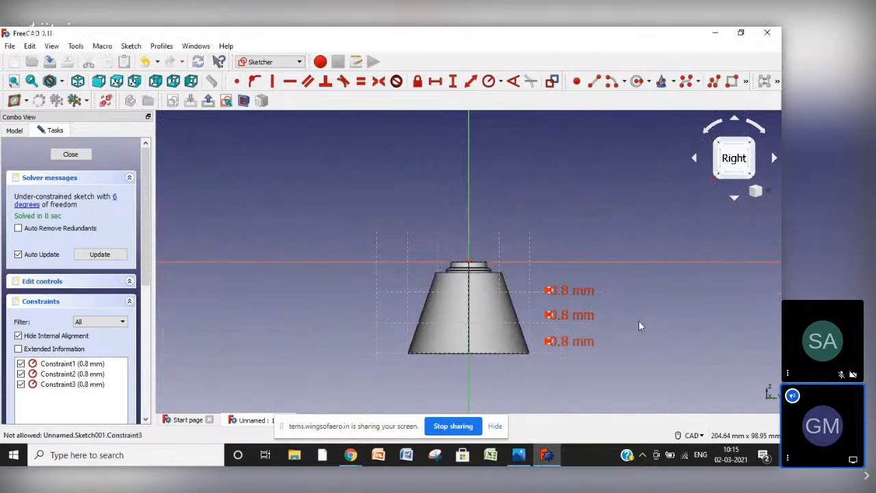
Check the reference image and move the three circles closer to the cup's slanted wall, one near its upper end and two near its base
{"action": "scroll", "coordinate": [552, 293], "scroll_direction": "up", "scroll_amount": 2}
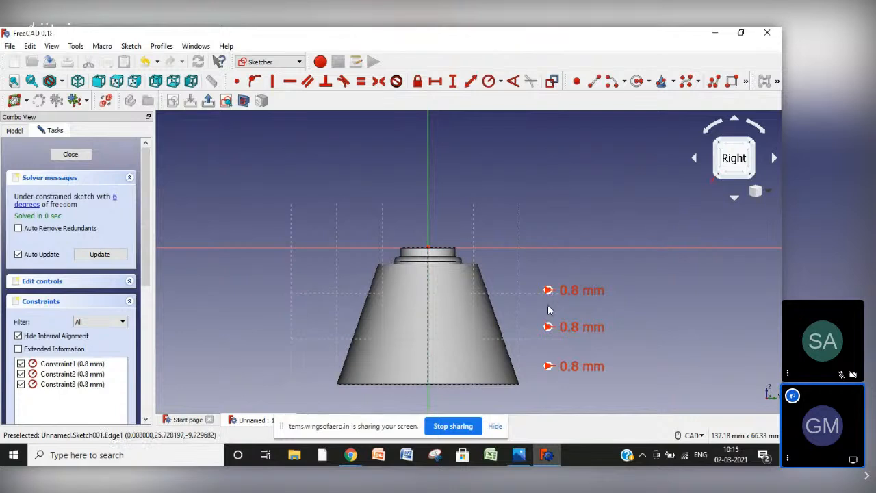
{"action": "left_click_drag", "start_coordinate": [548, 290], "coordinate": [547, 293]}
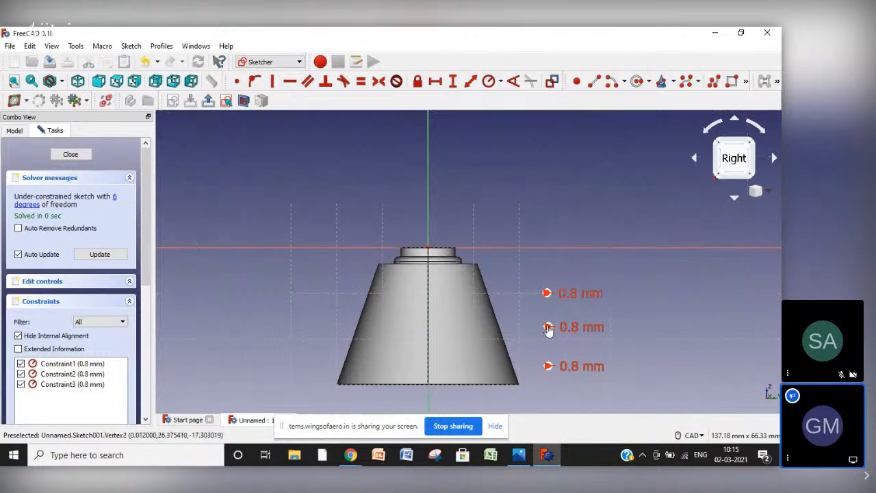
{"action": "left_click_drag", "start_coordinate": [548, 330], "coordinate": [546, 332]}
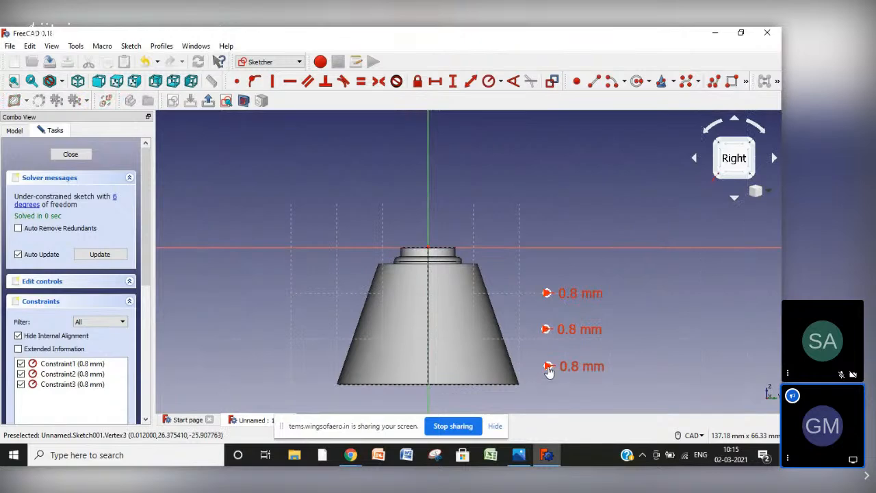
{"action": "left_click_drag", "start_coordinate": [548, 369], "coordinate": [545, 360]}
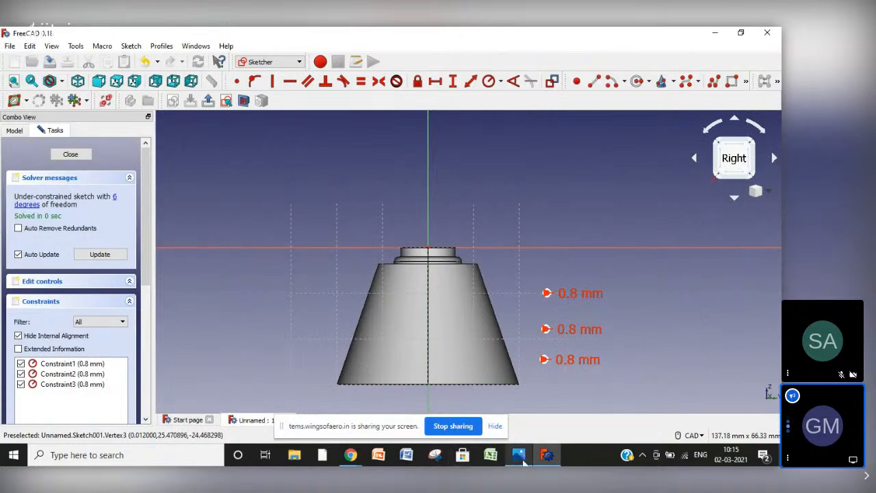
{"action": "mouse_move", "coordinate": [519, 457]}
{"action": "mouse_move", "coordinate": [507, 398]}
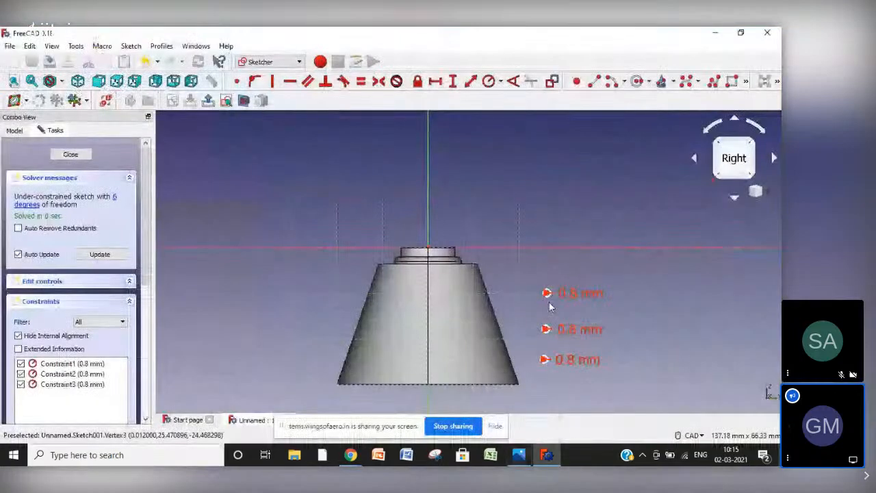
{"action": "mouse_move", "coordinate": [546, 293]}
{"action": "left_mouse_down"}
{"action": "mouse_move", "coordinate": [543, 282]}
{"action": "mouse_move", "coordinate": [491, 281]}
{"action": "mouse_move", "coordinate": [501, 286]}
{"action": "left_mouse_up"}
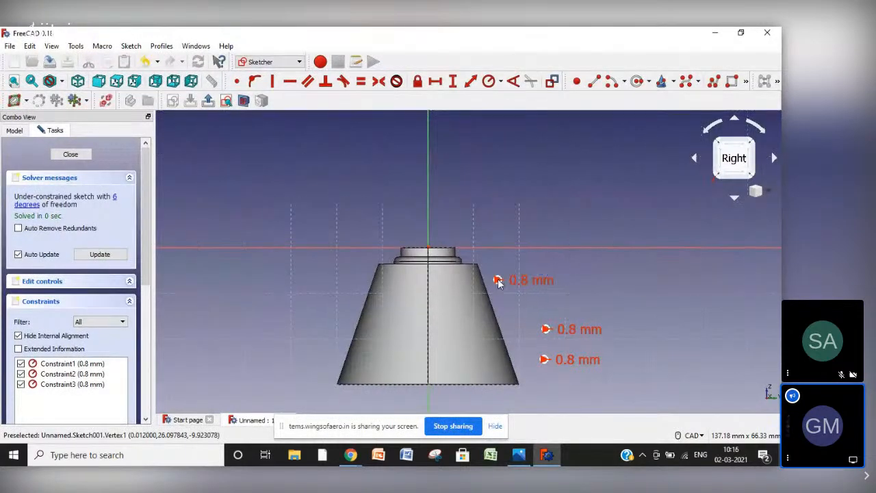
{"action": "left_click_drag", "start_coordinate": [547, 332], "coordinate": [521, 363]}
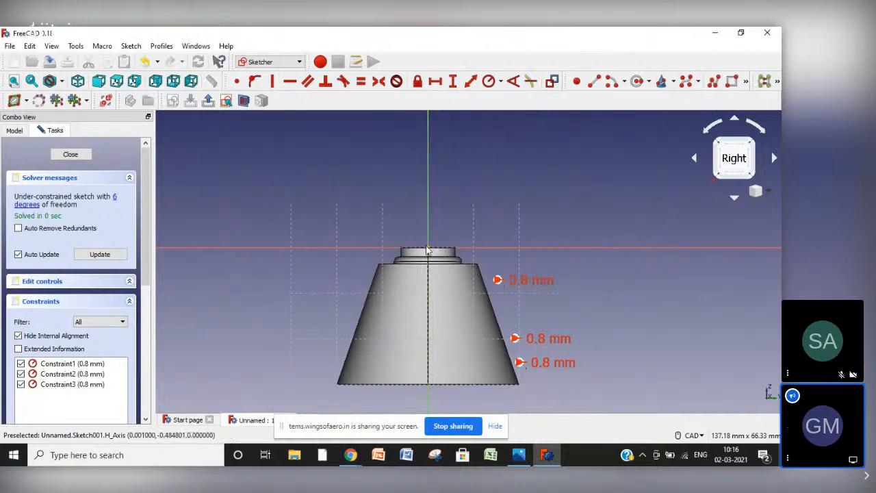
Constrain the centres of the upper and middle circles to a horizontal distance of 0 mm from the sketch origin
{"action": "left_click", "coordinate": [435, 81]}
{"action": "type", "text": "0"}
{"action": "key", "text": "Return"}
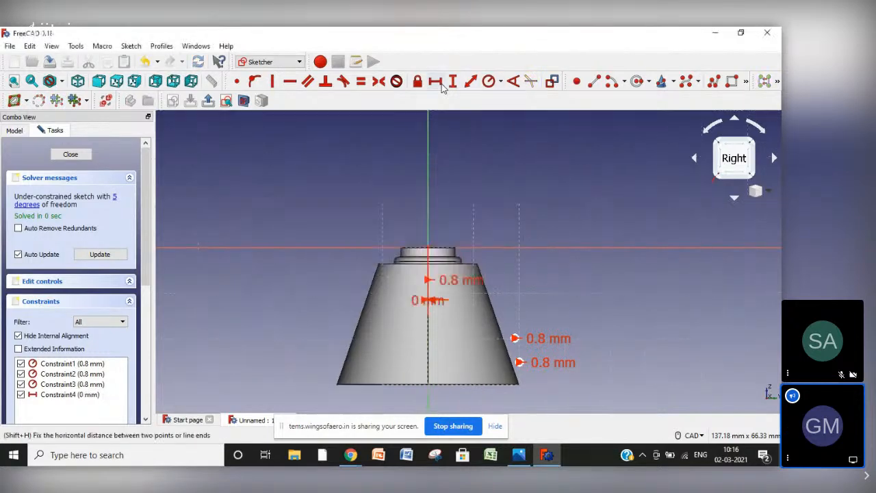
{"action": "left_click", "coordinate": [516, 339]}
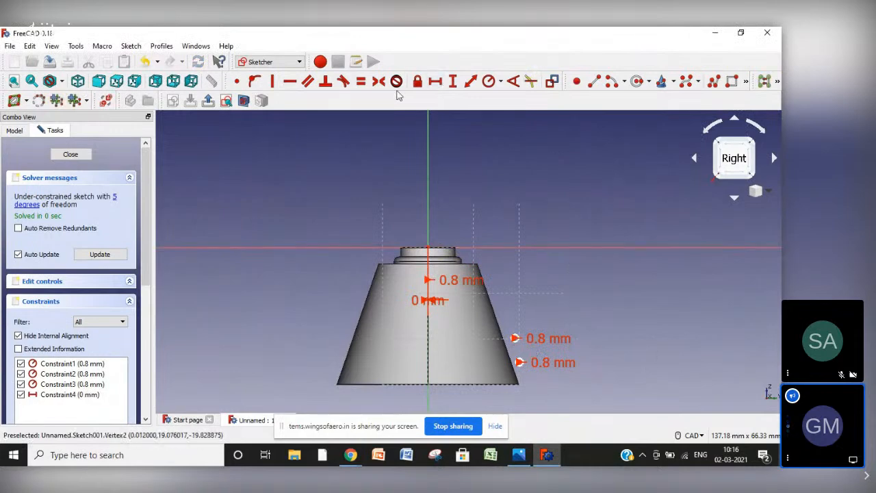
{"action": "left_click", "coordinate": [437, 83]}
{"action": "type", "text": "0"}
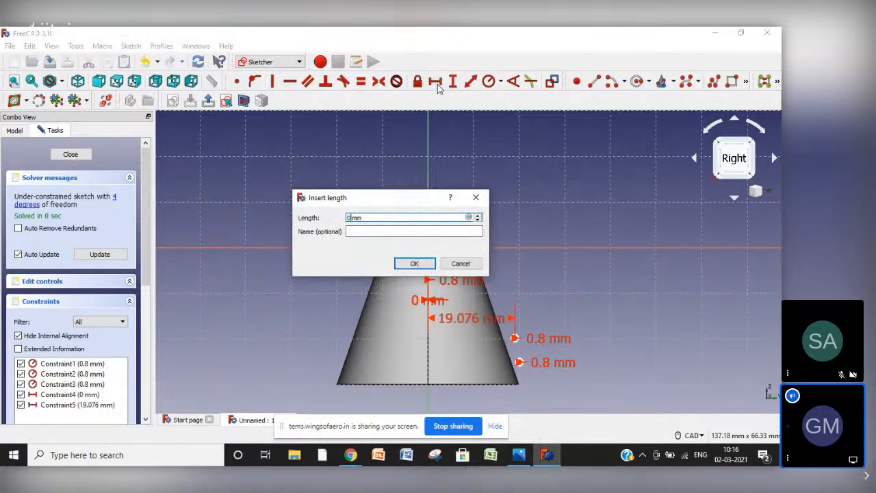
{"action": "key", "text": "Return"}
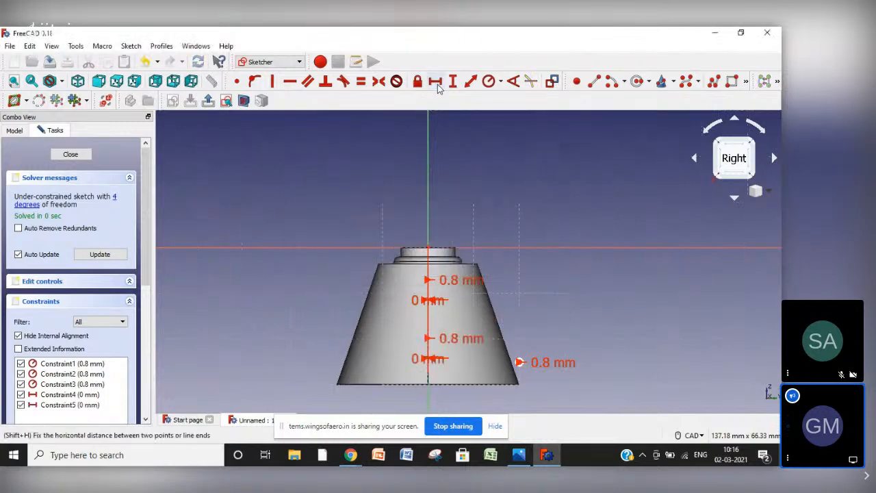
Constrain the centre of the lowest circle to a horizontal distance of 0 mm from the sketch origin
{"action": "left_click", "coordinate": [520, 364]}
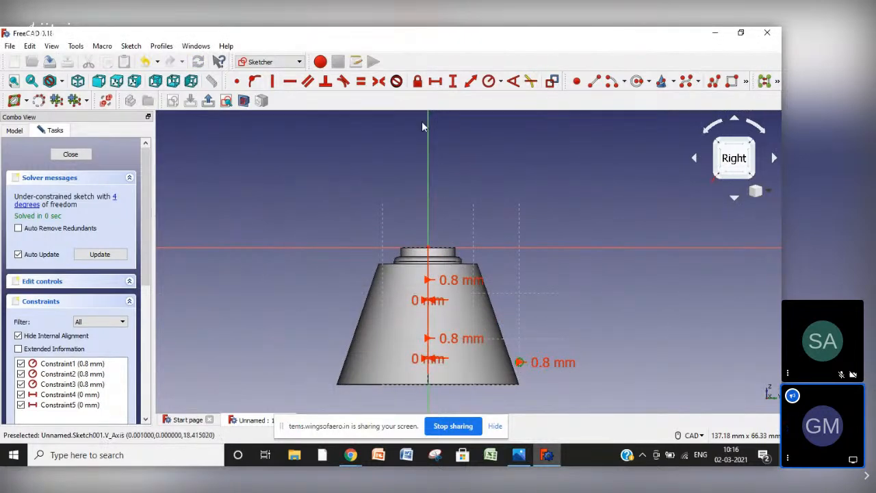
{"action": "left_click", "coordinate": [436, 83]}
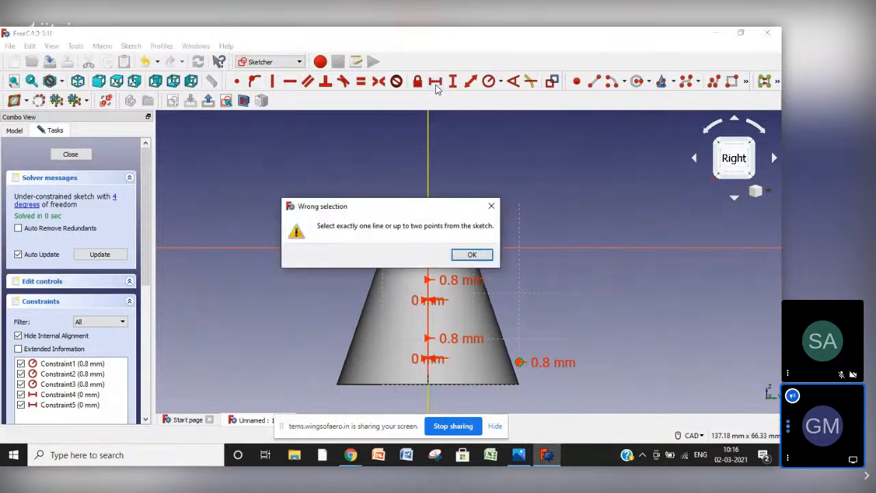
{"action": "left_click", "coordinate": [471, 254]}
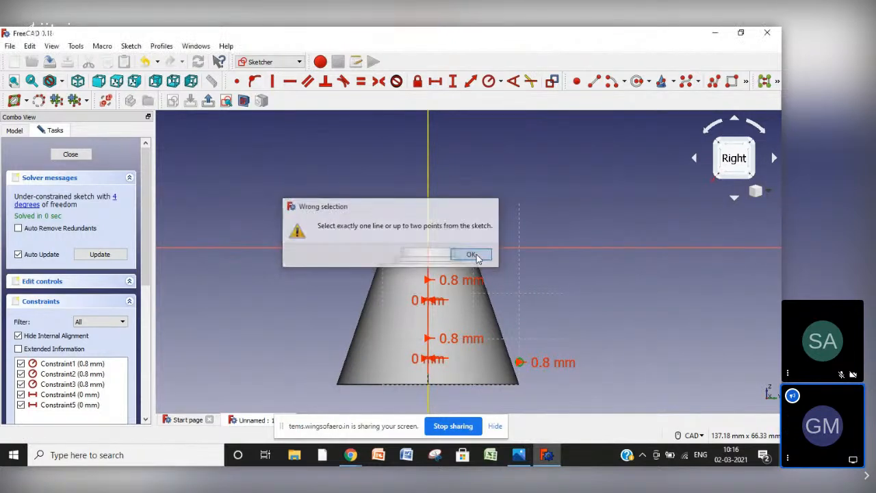
{"action": "left_click", "coordinate": [520, 365]}
{"action": "left_click", "coordinate": [434, 82]}
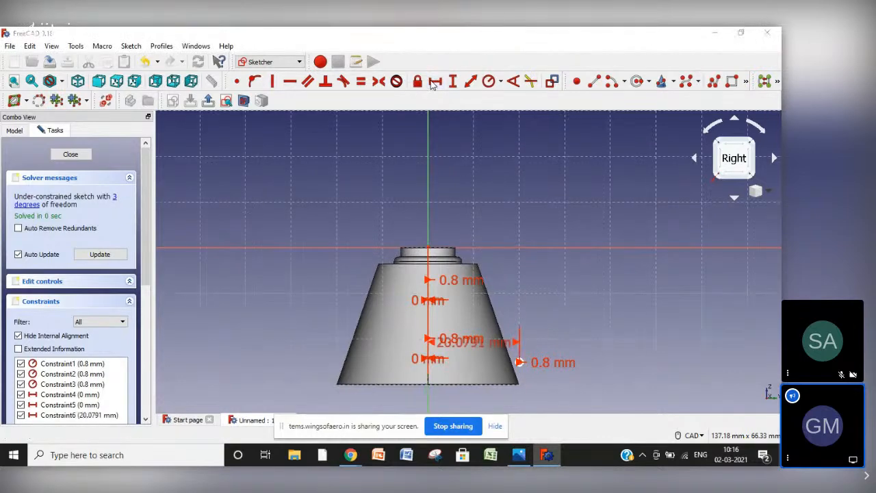
{"action": "type", "text": "0"}
{"action": "key", "text": "Return"}
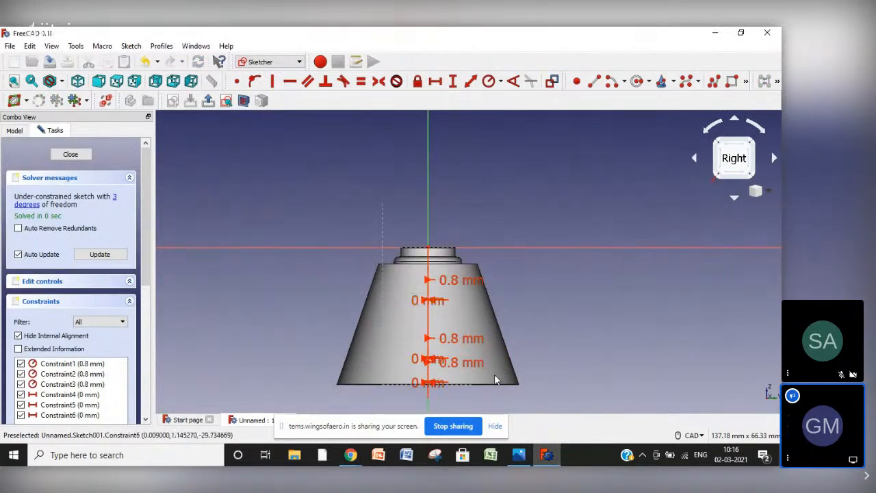
Finish the hole sketch and pocket its circles through all, symmetric to the plane
{"action": "left_click", "coordinate": [70, 156]}
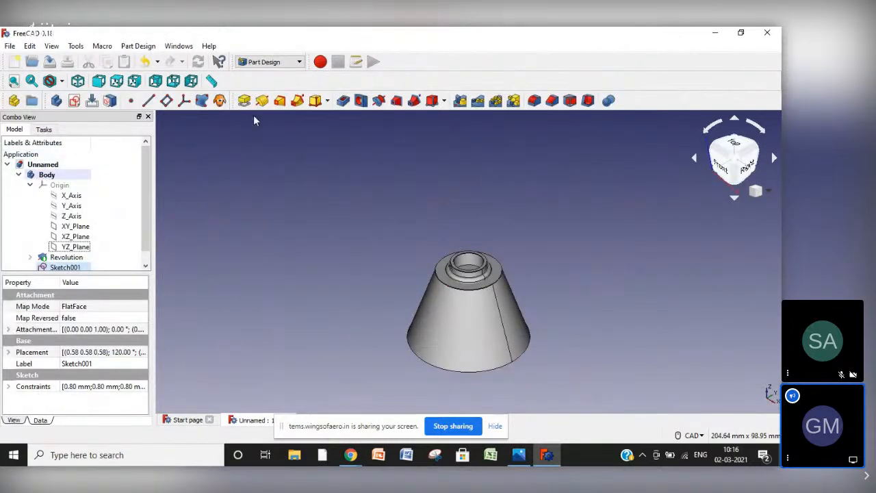
{"action": "left_click", "coordinate": [342, 102]}
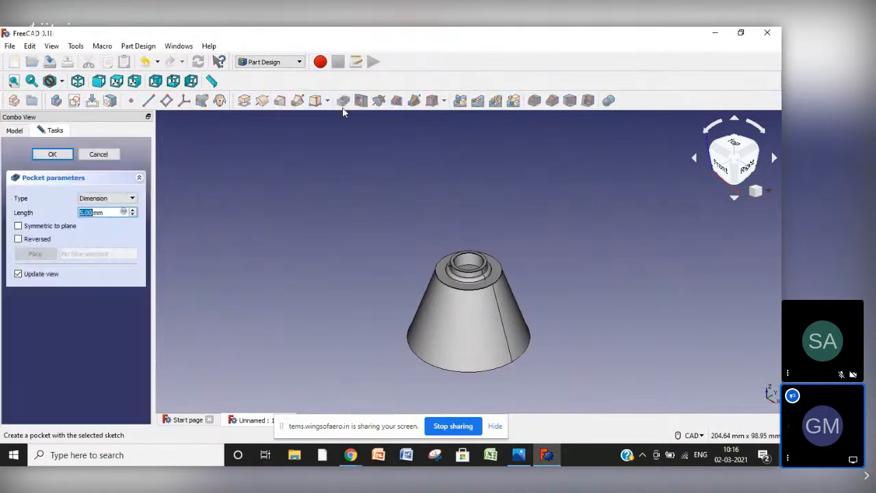
{"action": "left_click", "coordinate": [134, 198]}
{"action": "left_click", "coordinate": [104, 213]}
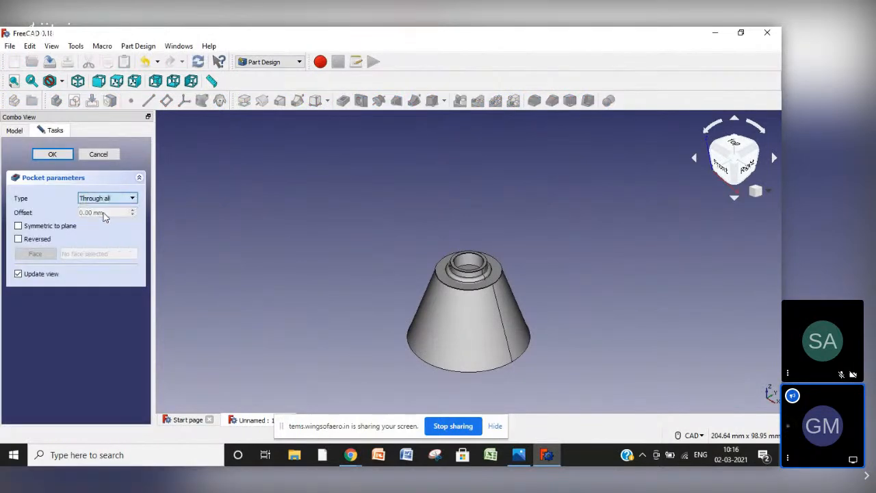
{"action": "left_click", "coordinate": [42, 228]}
{"action": "left_click", "coordinate": [53, 155]}
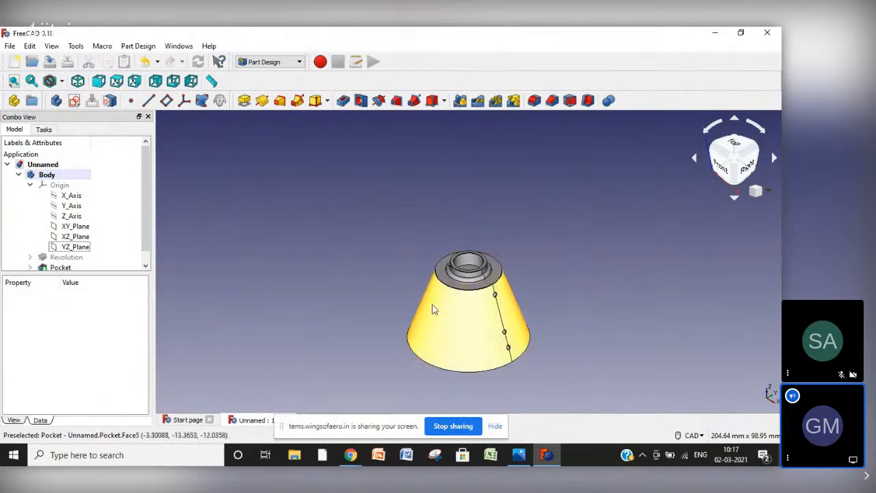
Examine the pocketed holes from both sides of the cup, compare perspective and orthographic projection, and return to the isometric view
{"action": "left_click", "coordinate": [695, 159]}
{"action": "left_click", "coordinate": [695, 159]}
{"action": "left_click", "coordinate": [696, 160]}
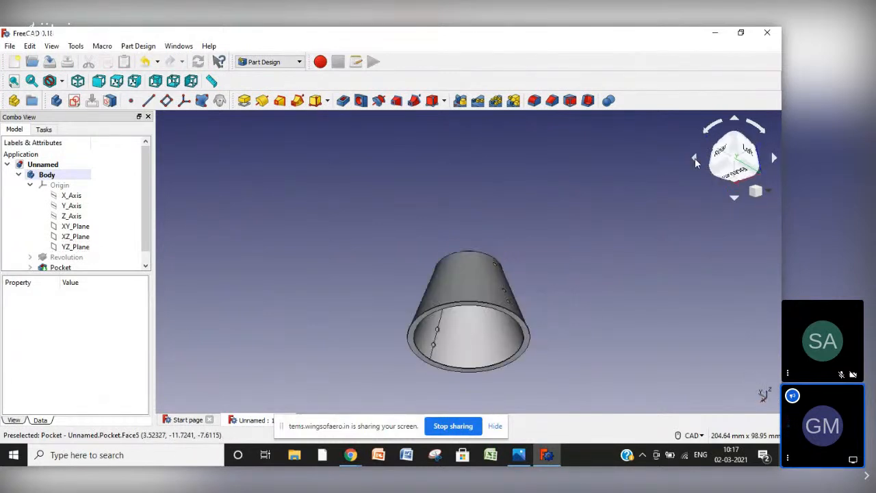
{"action": "left_click", "coordinate": [696, 159]}
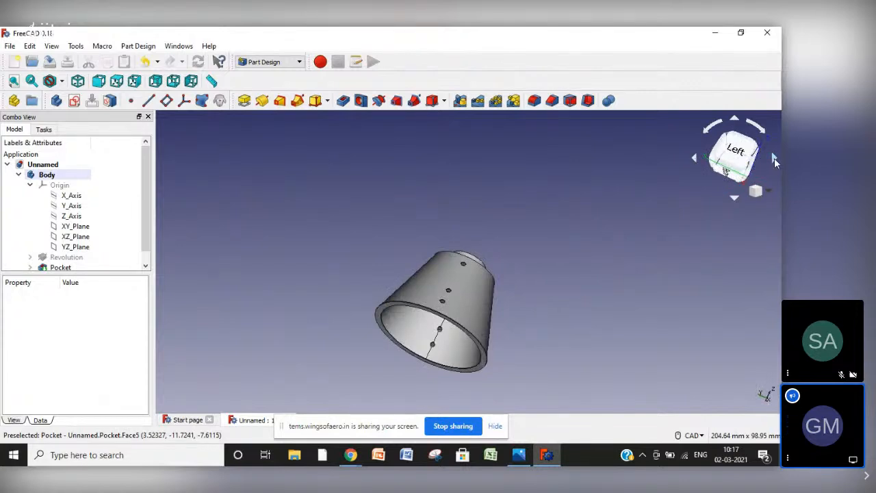
{"action": "left_click", "coordinate": [774, 159]}
{"action": "left_click", "coordinate": [774, 159]}
{"action": "left_click", "coordinate": [774, 159]}
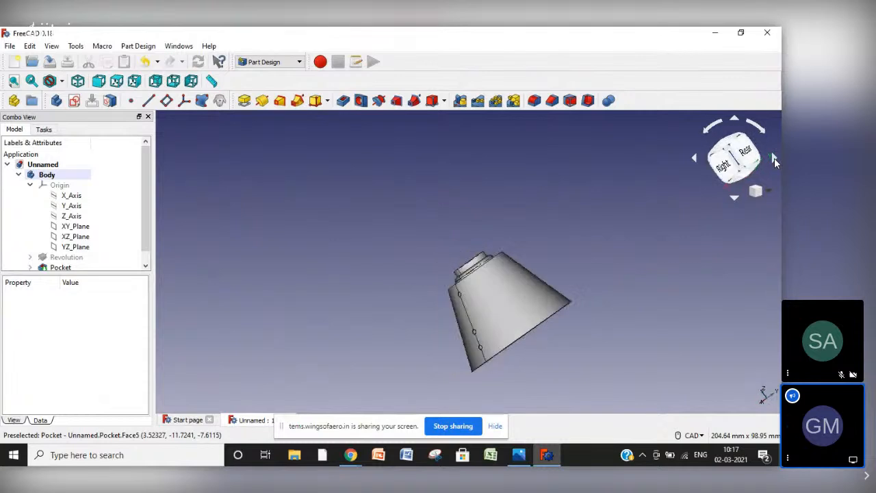
{"action": "left_click", "coordinate": [768, 193]}
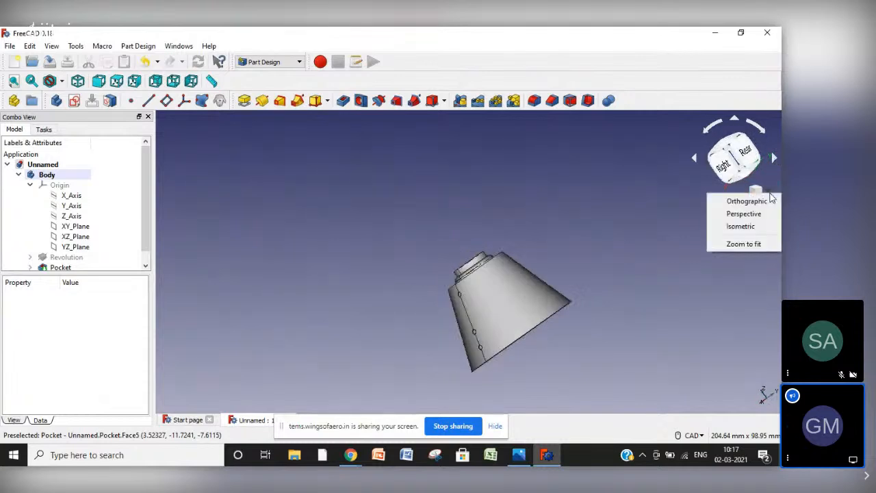
{"action": "left_click", "coordinate": [747, 214]}
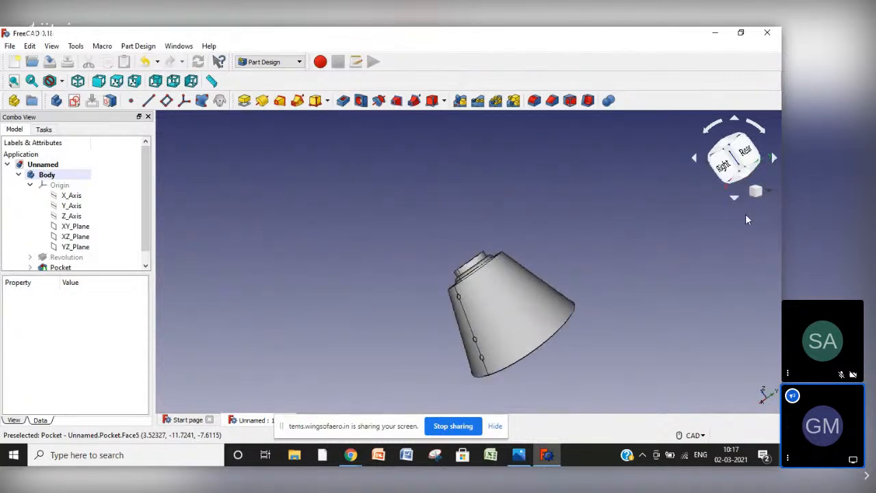
{"action": "left_click", "coordinate": [769, 194]}
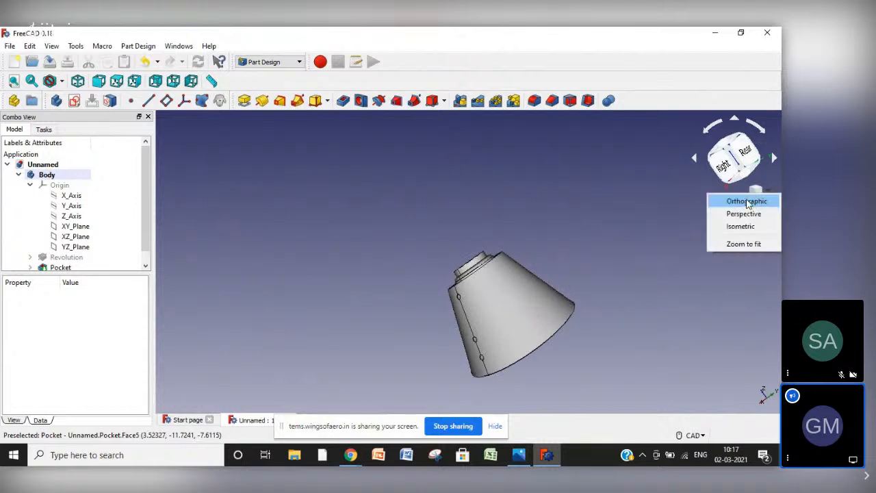
{"action": "left_click", "coordinate": [748, 203]}
{"action": "left_click", "coordinate": [768, 194]}
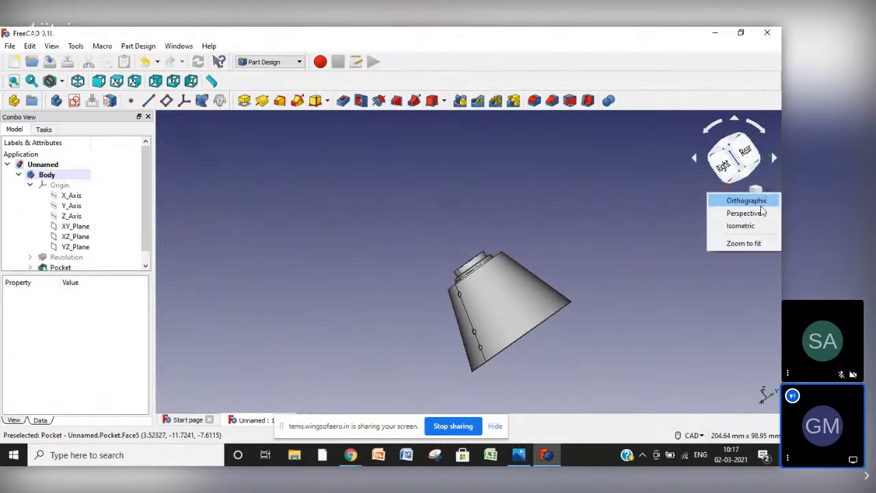
{"action": "left_click", "coordinate": [751, 225]}
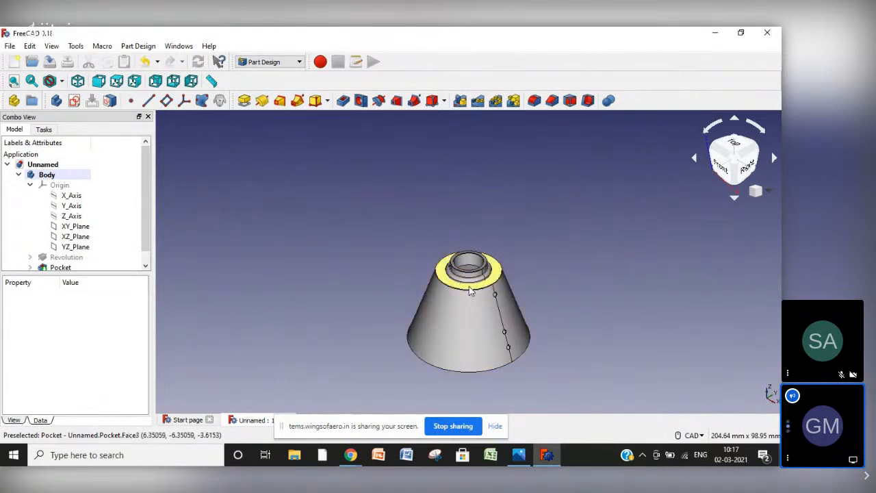
Check the burner cup reference image and create a new sketch on the YZ plane
{"action": "left_click", "coordinate": [518, 456]}
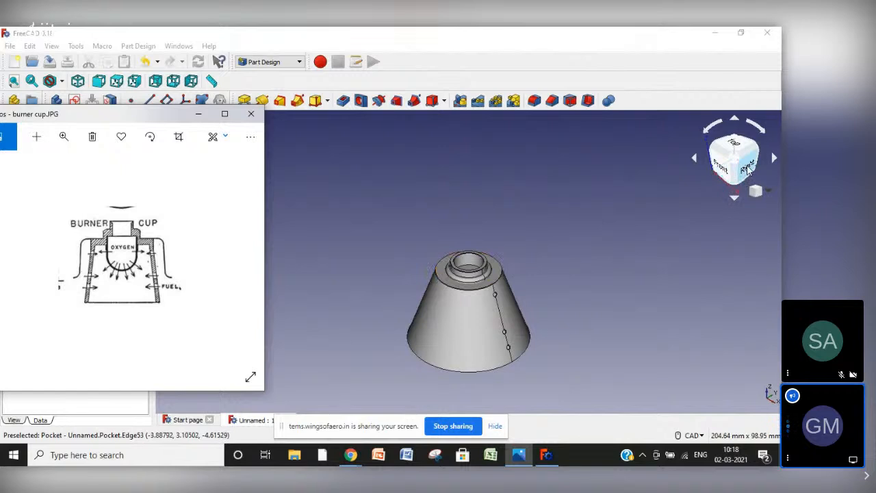
{"action": "left_click", "coordinate": [198, 114]}
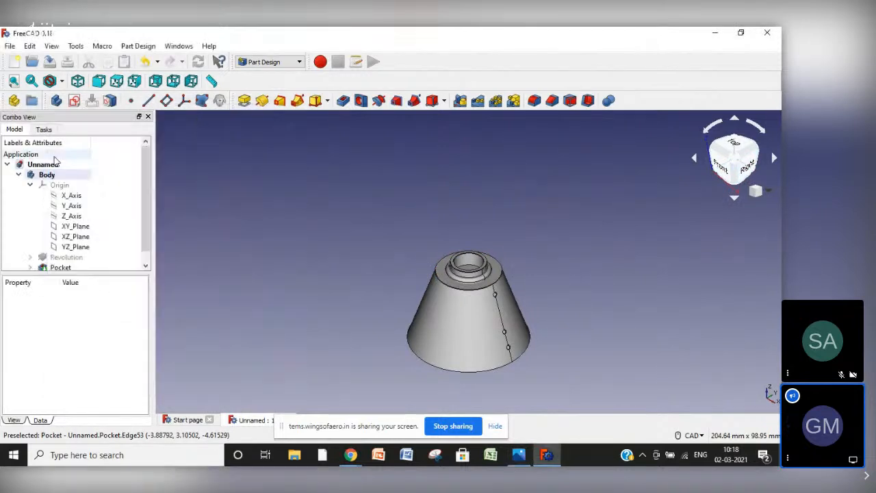
{"action": "left_click", "coordinate": [73, 248]}
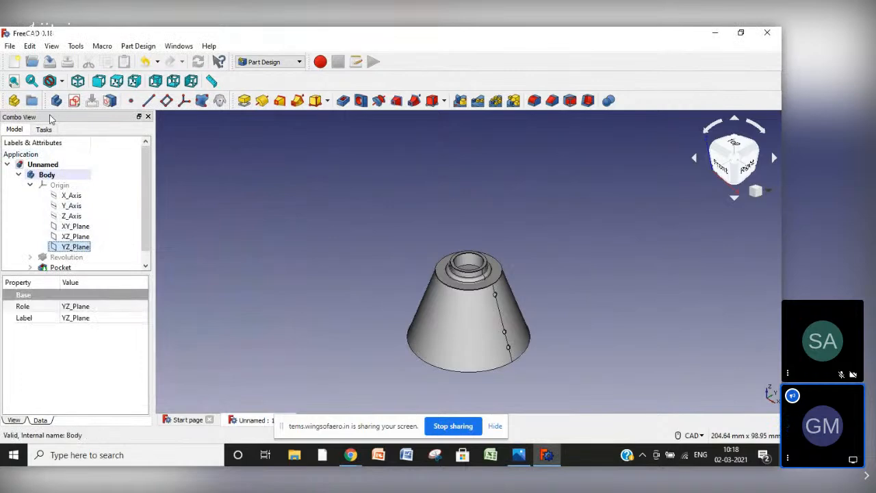
{"action": "left_click", "coordinate": [74, 101]}
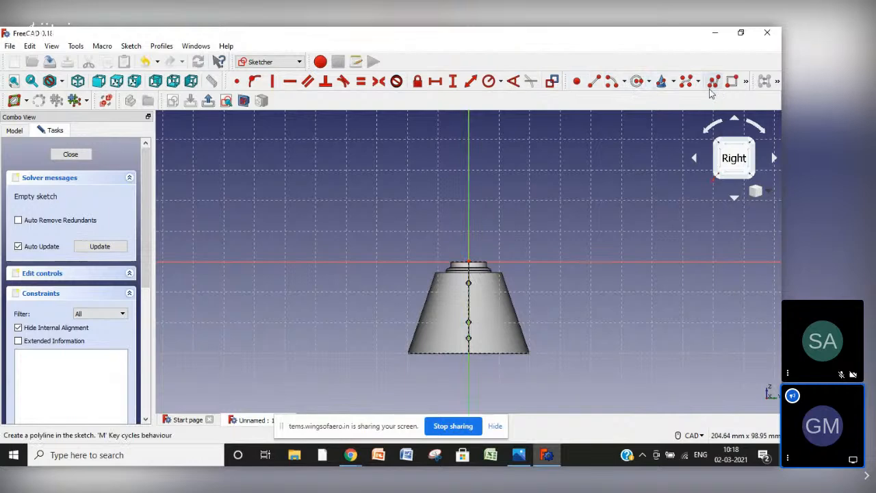
Sketch two vertical lines about 6.5 mm long and about 3 mm apart beside the cup's upper wall
{"action": "left_click", "coordinate": [594, 82]}
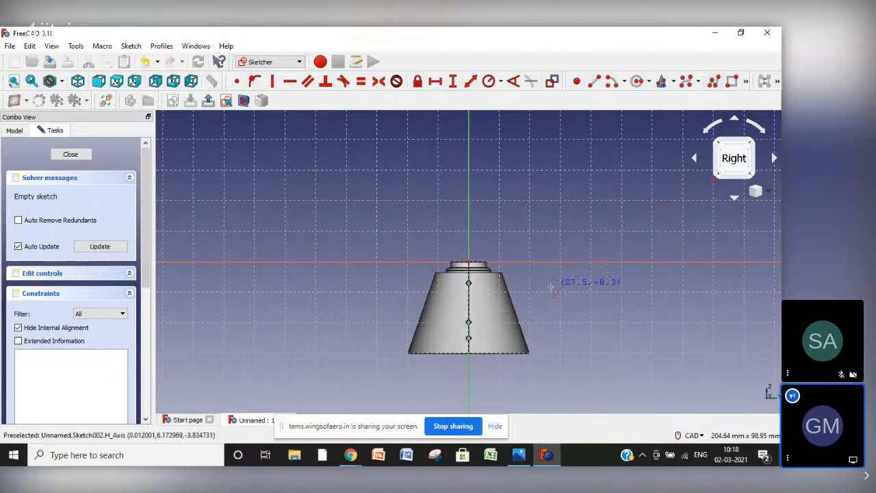
{"action": "left_click", "coordinate": [536, 275]}
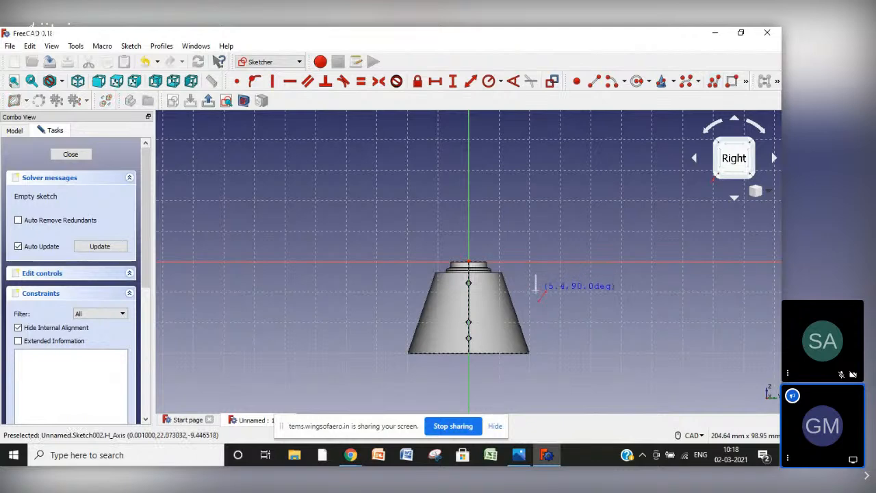
{"action": "left_click", "coordinate": [537, 294]}
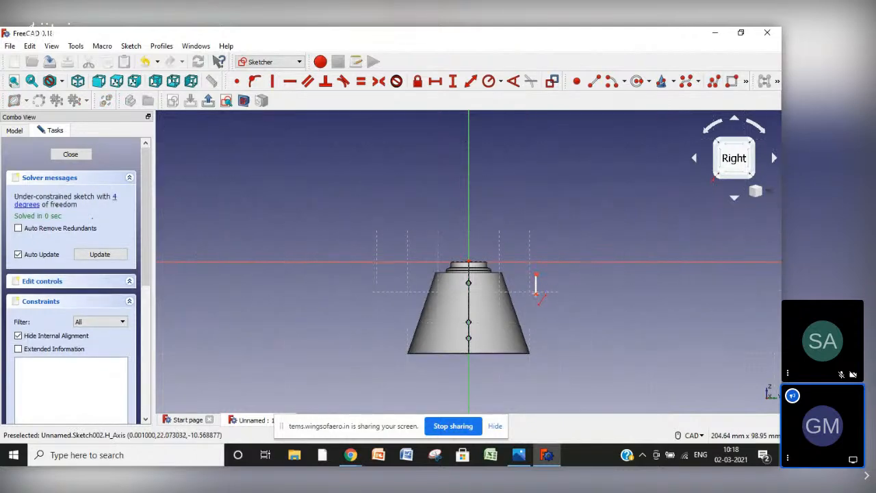
{"action": "left_click", "coordinate": [544, 273]}
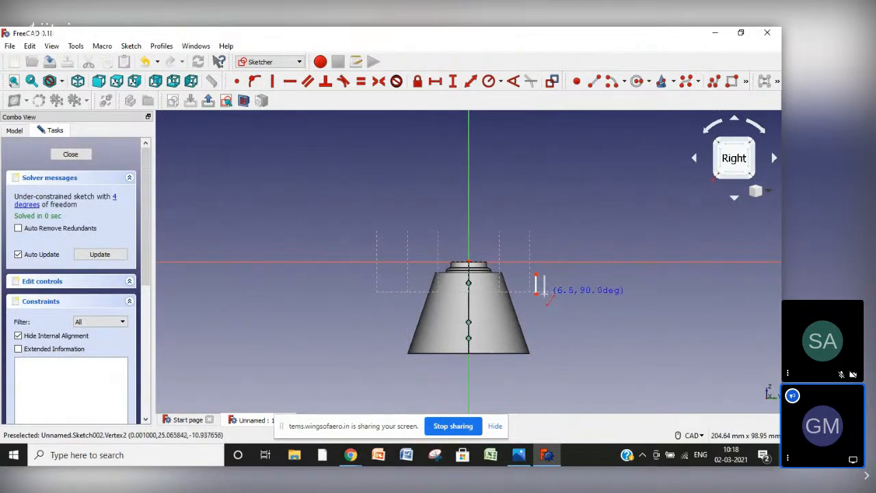
{"action": "left_click", "coordinate": [544, 295]}
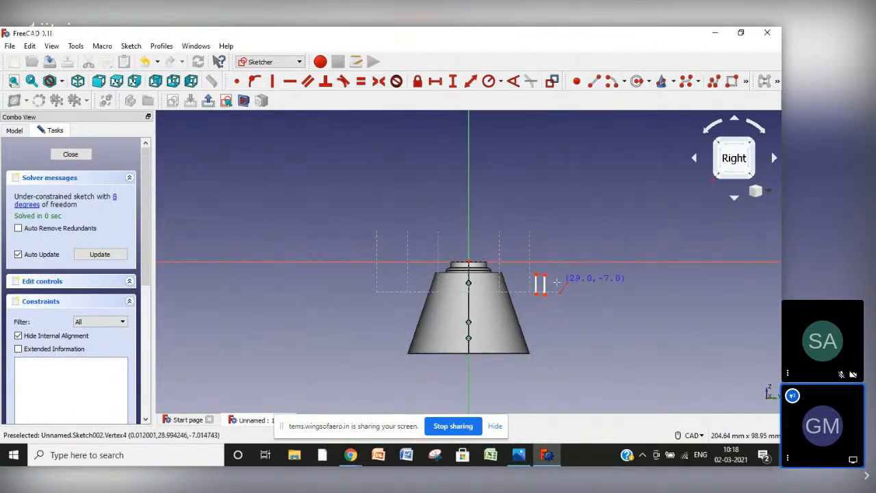
{"action": "right_click", "coordinate": [556, 282]}
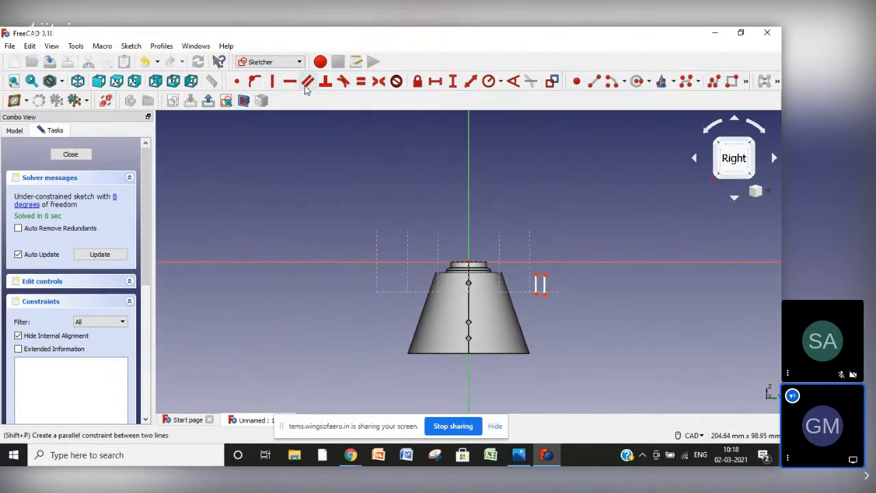
Constrain the two lines beside the cup to equal length and make both of them vertical
{"action": "left_click", "coordinate": [361, 81]}
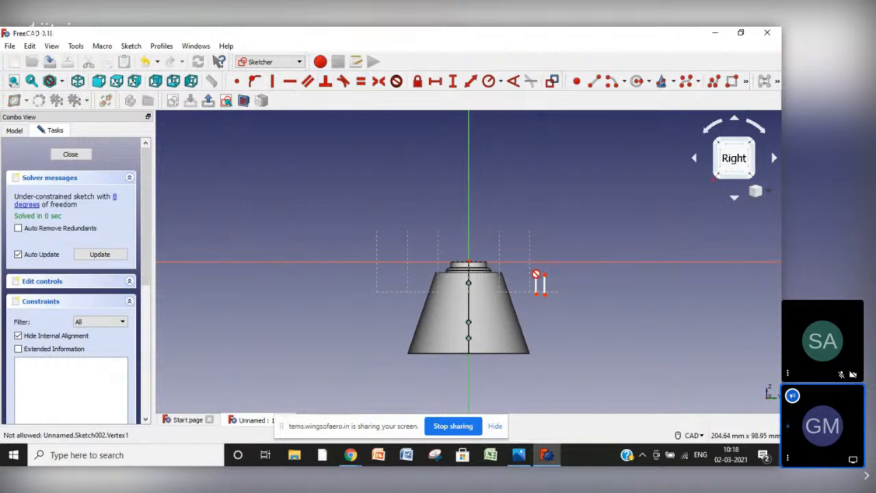
{"action": "left_click", "coordinate": [537, 285]}
{"action": "left_click", "coordinate": [544, 285]}
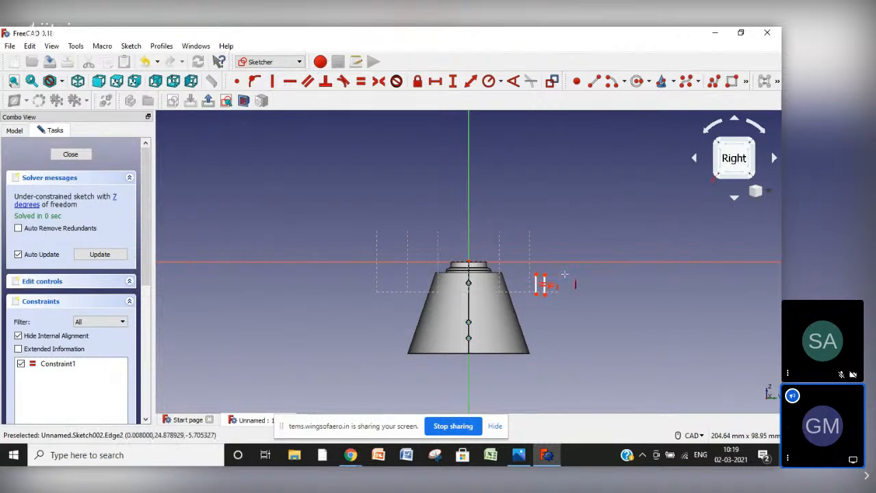
{"action": "scroll", "coordinate": [564, 274], "scroll_direction": "up", "scroll_amount": 4}
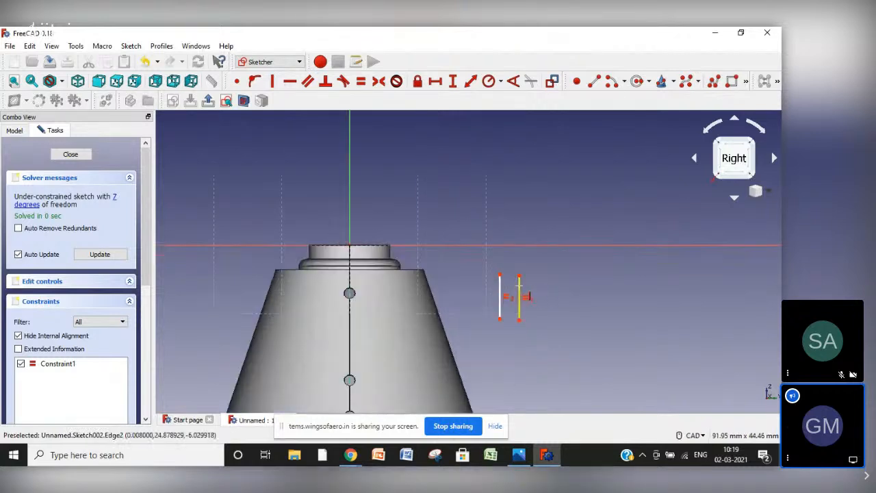
{"action": "left_click", "coordinate": [519, 291]}
{"action": "left_click", "coordinate": [500, 287]}
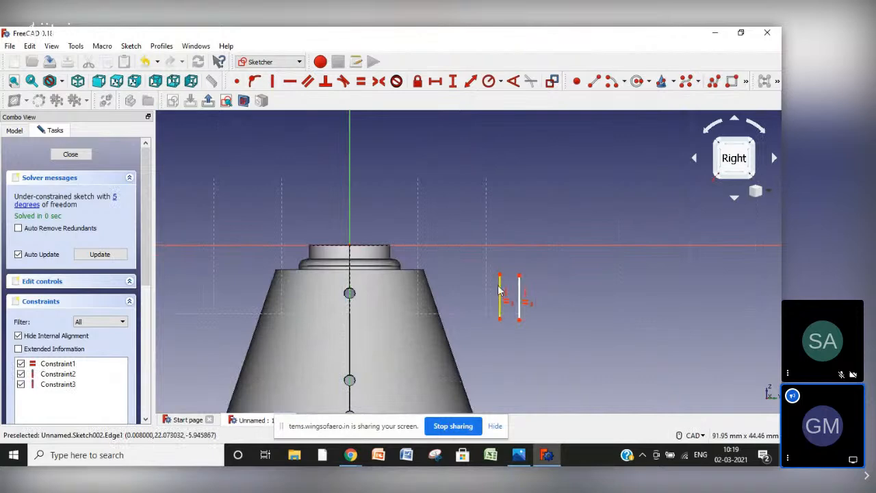
{"action": "right_click", "coordinate": [483, 277]}
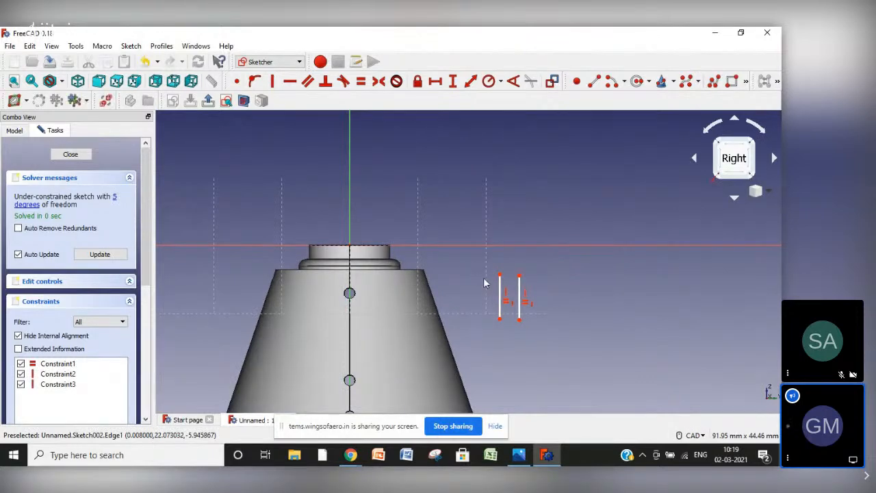
{"action": "left_click", "coordinate": [625, 83]}
{"action": "left_click", "coordinate": [657, 110]}
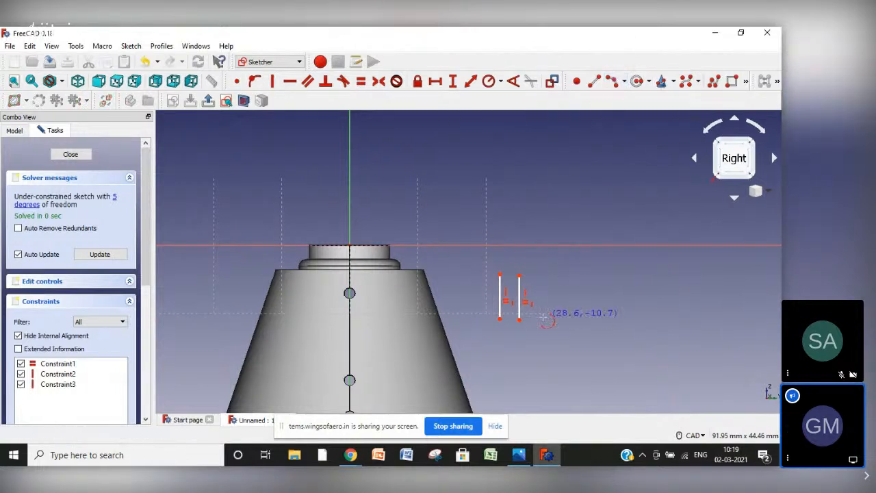
{"action": "left_click", "coordinate": [501, 321]}
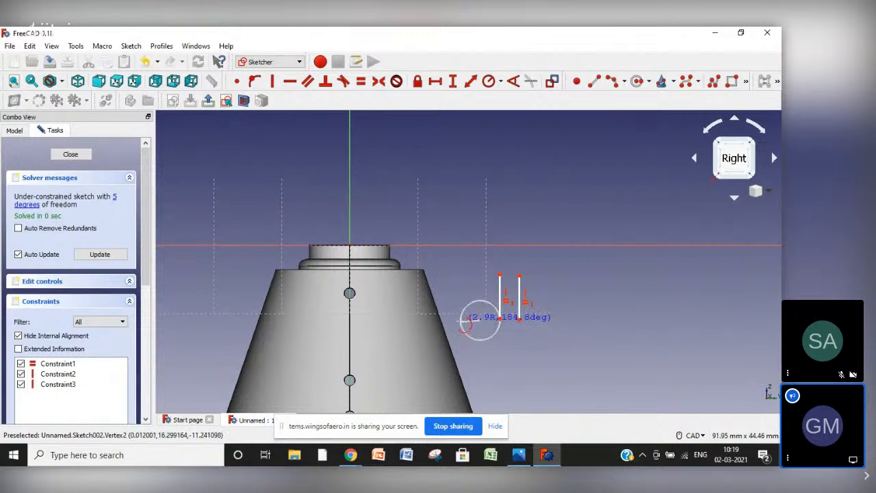
{"action": "key", "text": "Escape"}
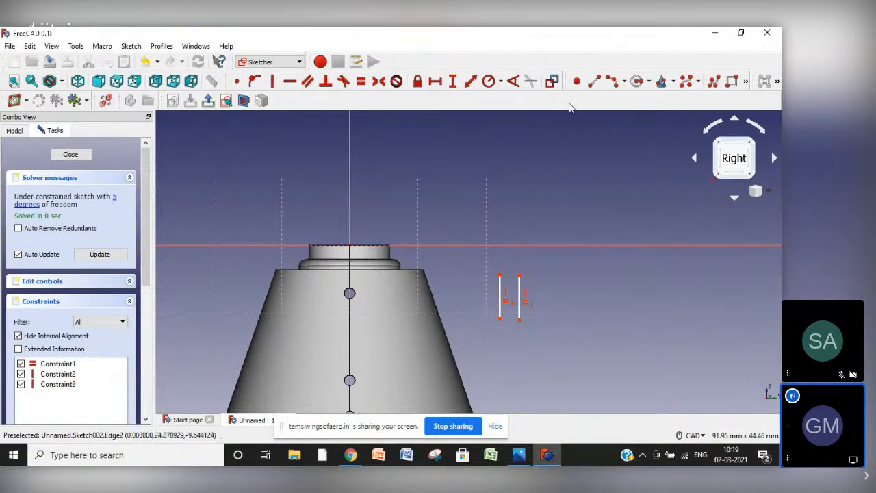
Sketch two nearly concentric, downward-bulging half arcs from the vertical lines' lower ends, about 4.6 mm and 2 mm in radius
{"action": "left_click", "coordinate": [614, 81]}
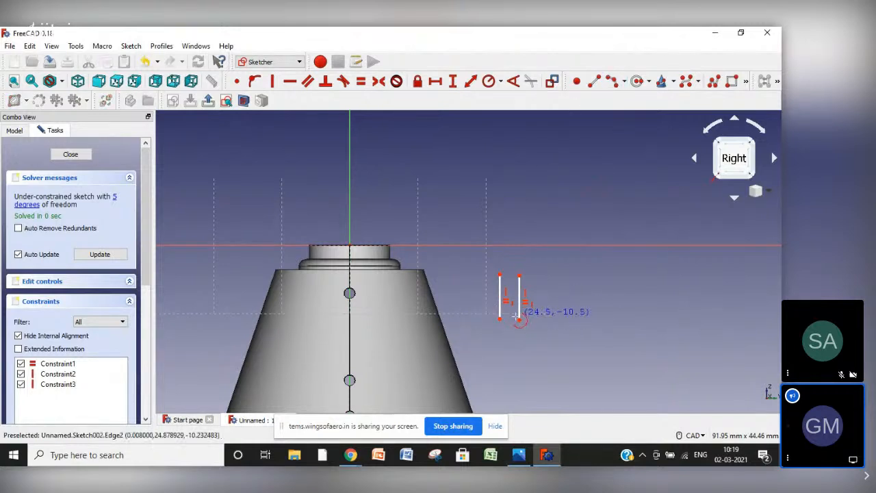
{"action": "left_click", "coordinate": [520, 322]}
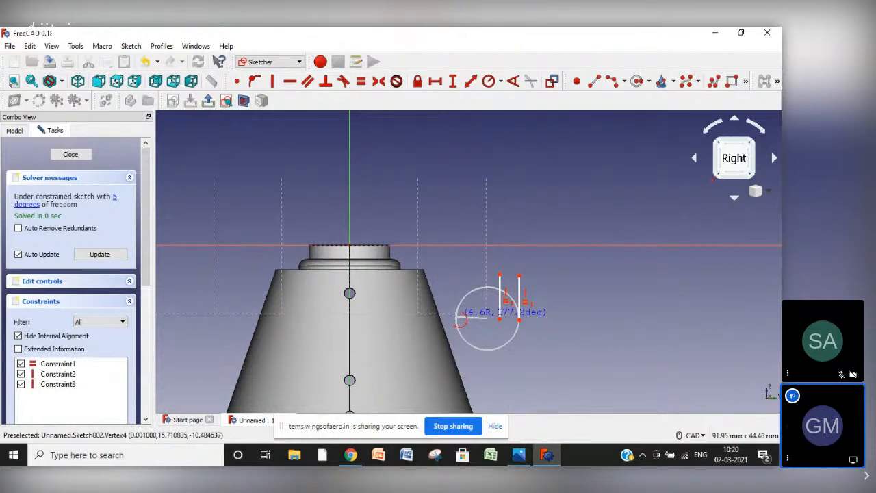
{"action": "left_click", "coordinate": [457, 319]}
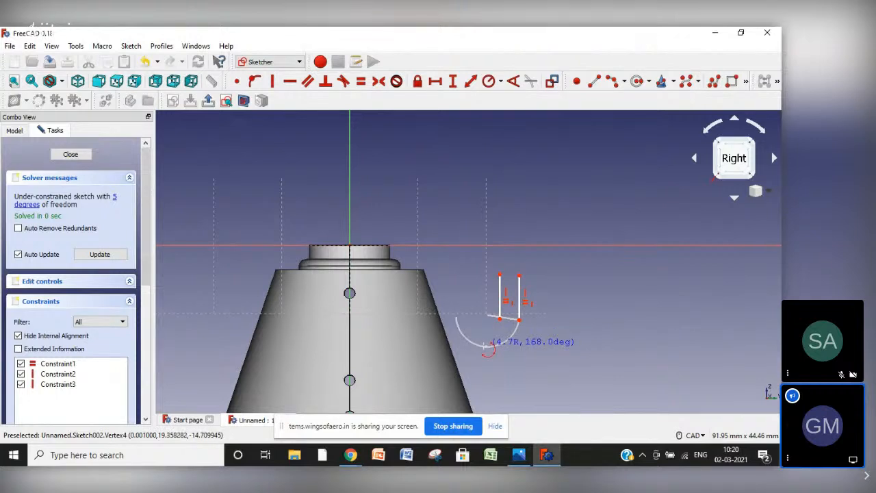
{"action": "left_click", "coordinate": [485, 347]}
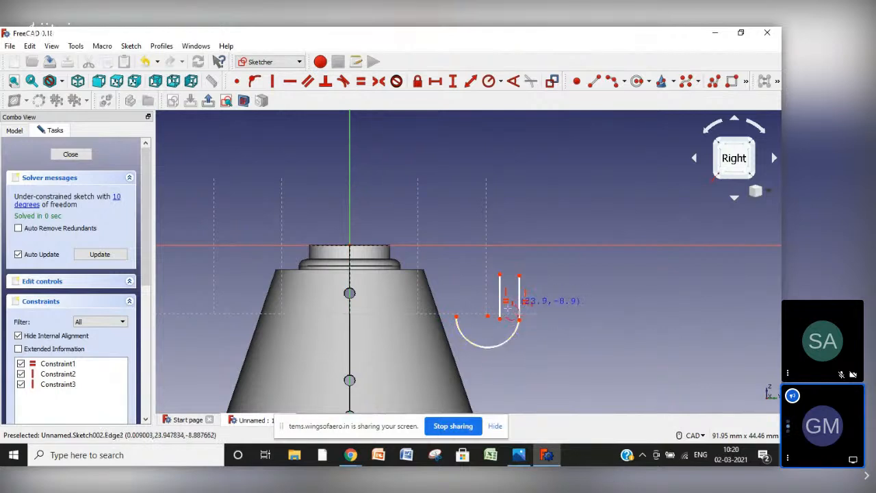
{"action": "left_click", "coordinate": [487, 315]}
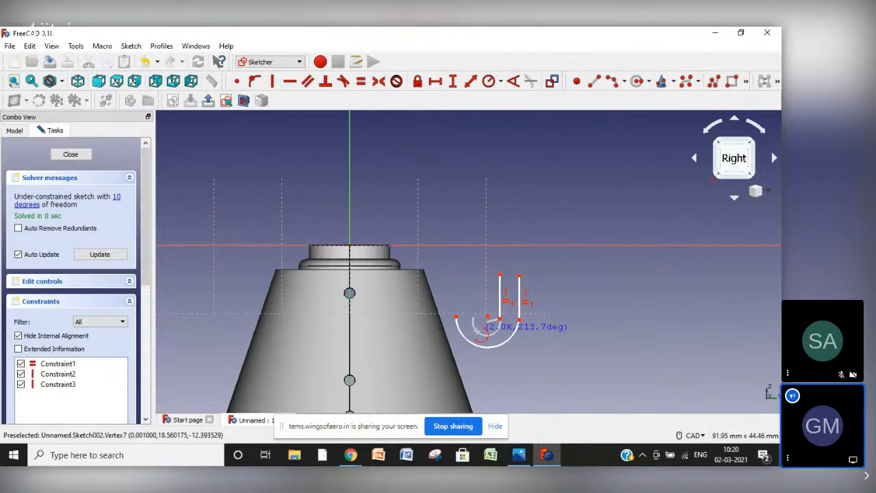
{"action": "left_click", "coordinate": [477, 328]}
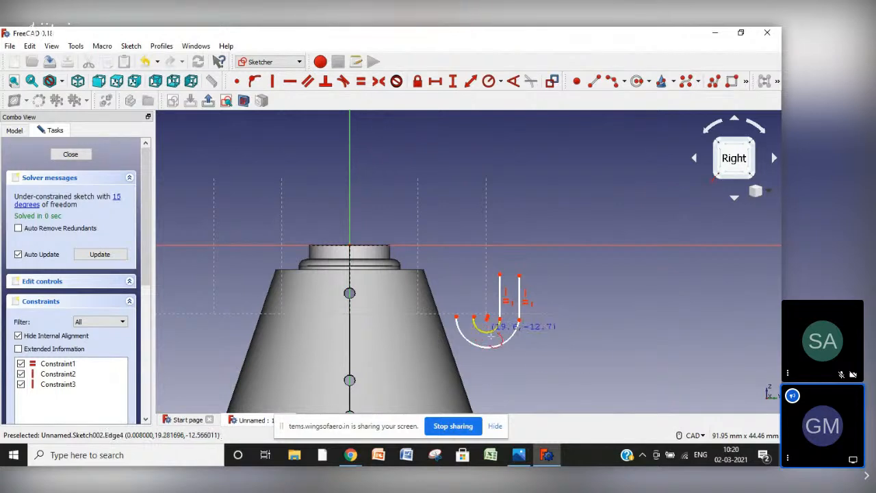
{"action": "right_click", "coordinate": [536, 357]}
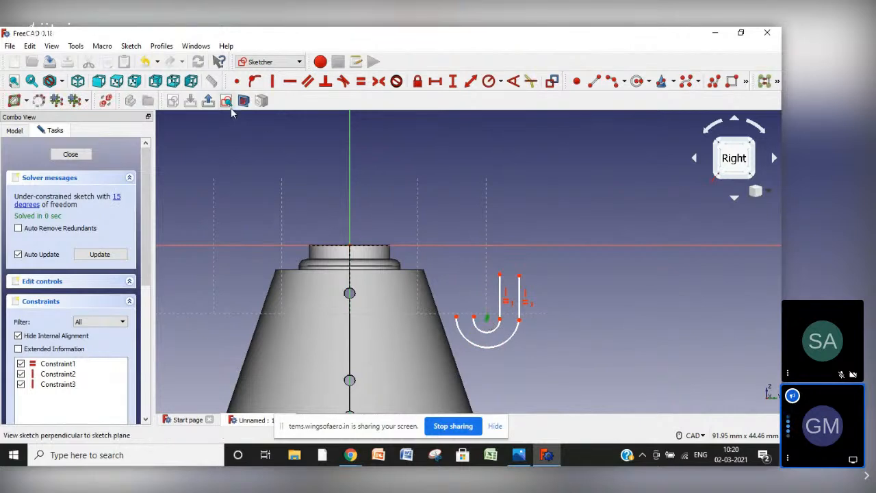
Make the two arc centres coincident and join each arc's end to the lower endpoint of its vertical line
{"action": "left_click", "coordinate": [236, 80]}
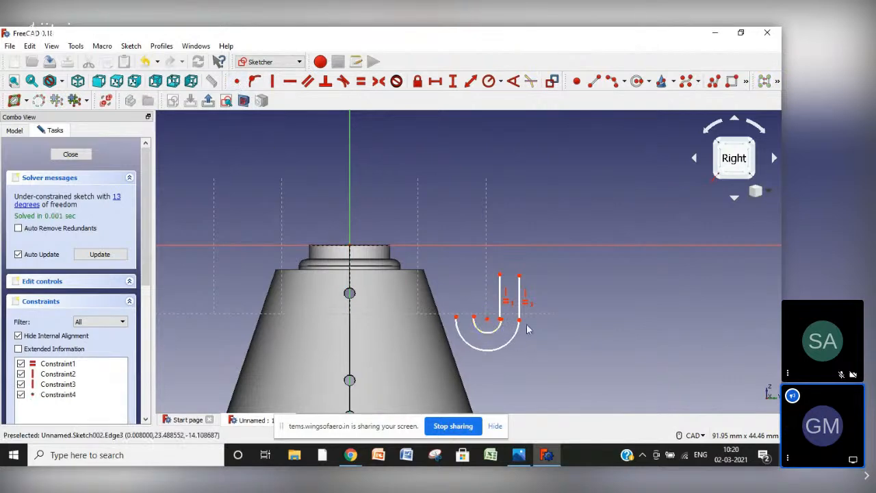
{"action": "scroll", "coordinate": [527, 329], "scroll_direction": "up", "scroll_amount": 4}
{"action": "left_click", "coordinate": [469, 313]}
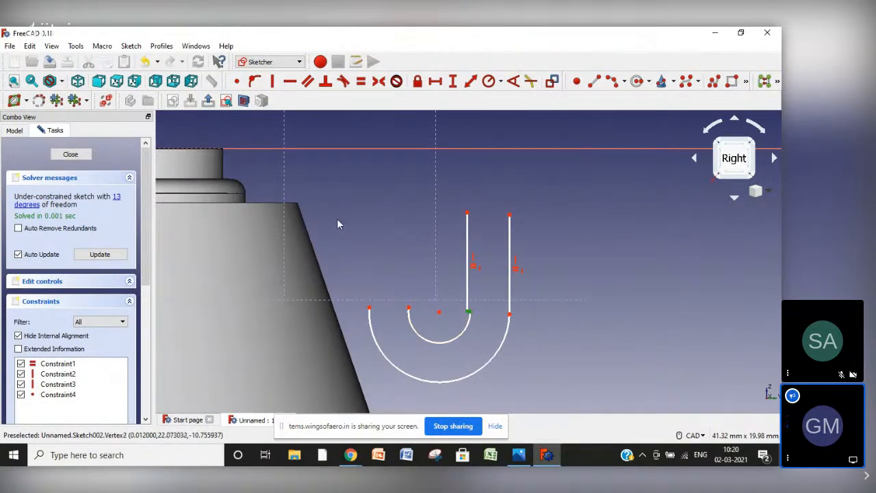
{"action": "left_click", "coordinate": [237, 83]}
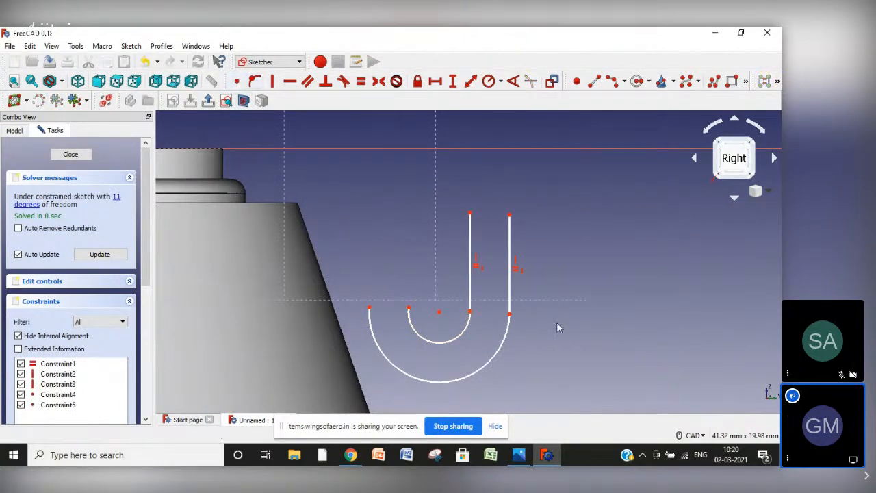
{"action": "left_click_drag", "start_coordinate": [509, 330], "coordinate": [526, 350]}
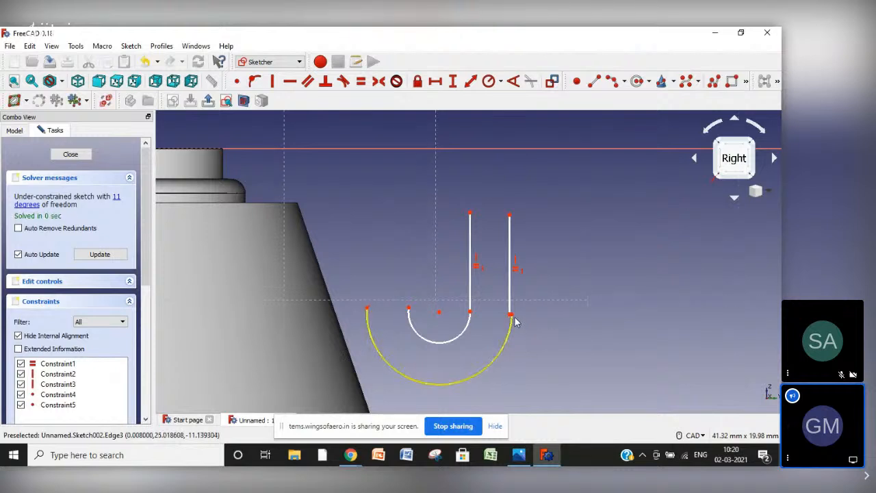
{"action": "left_click", "coordinate": [510, 316]}
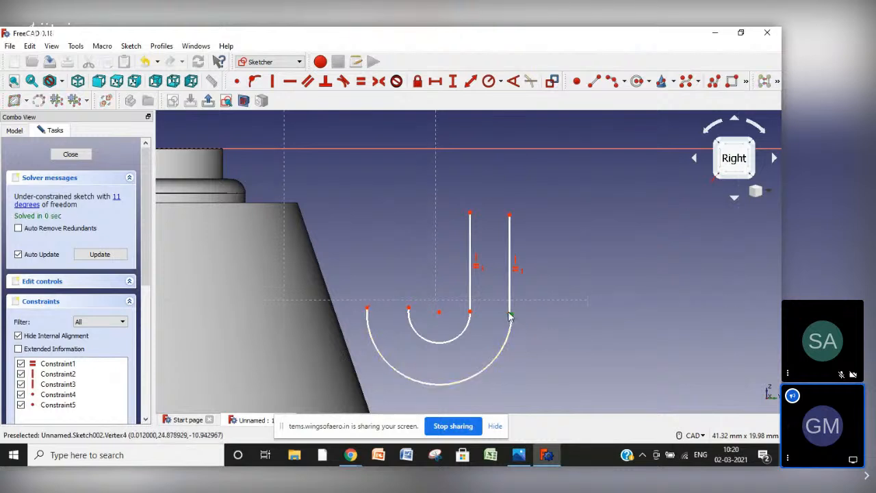
{"action": "left_click", "coordinate": [235, 82]}
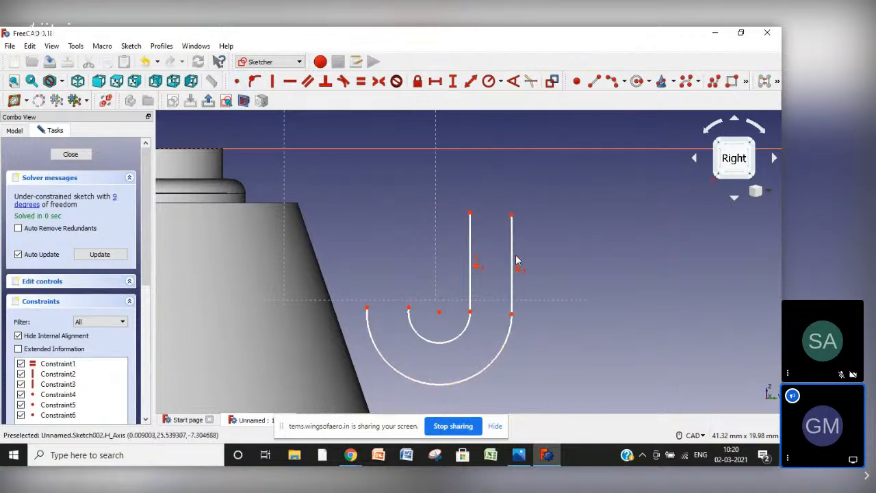
Try to apply a horizontal distance constraint directly to the two vertical lines
{"action": "left_click", "coordinate": [471, 260]}
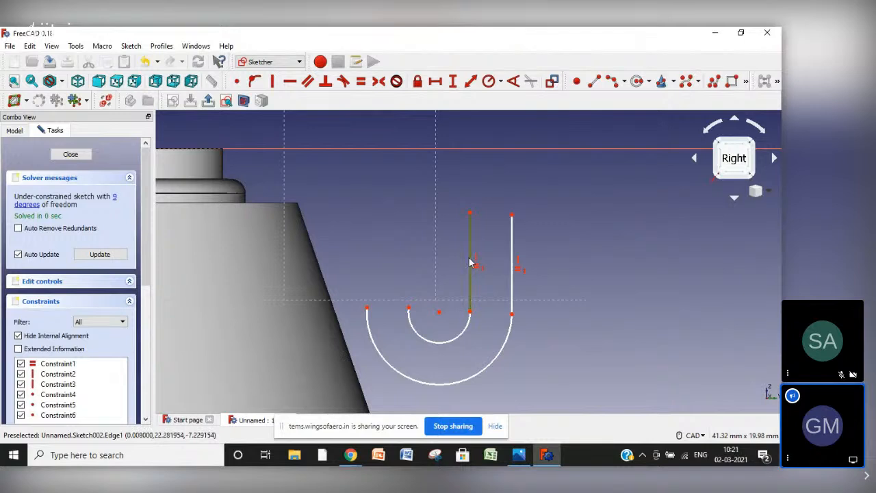
{"action": "left_click", "coordinate": [514, 268]}
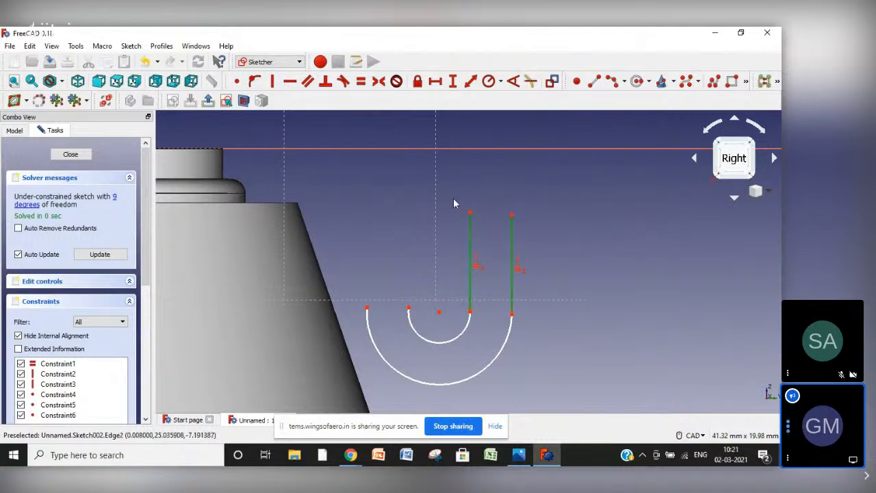
{"action": "left_click", "coordinate": [436, 82]}
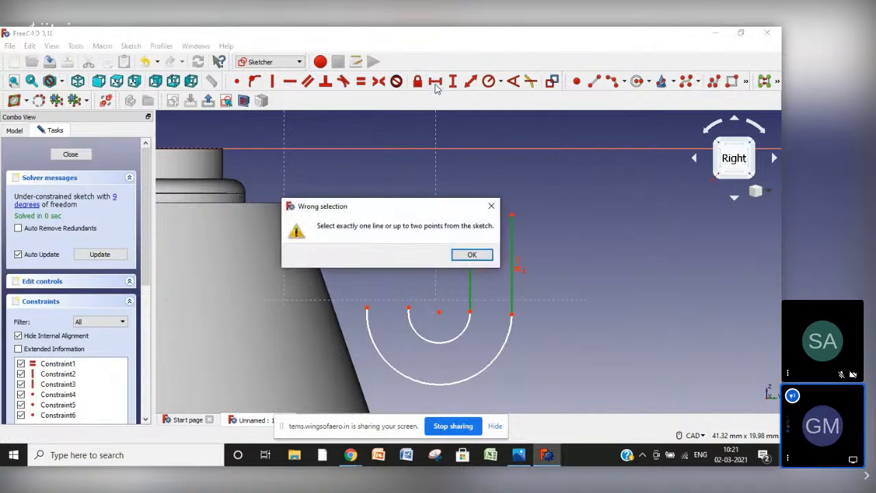
{"action": "left_click", "coordinate": [471, 255]}
{"action": "left_click", "coordinate": [496, 227]}
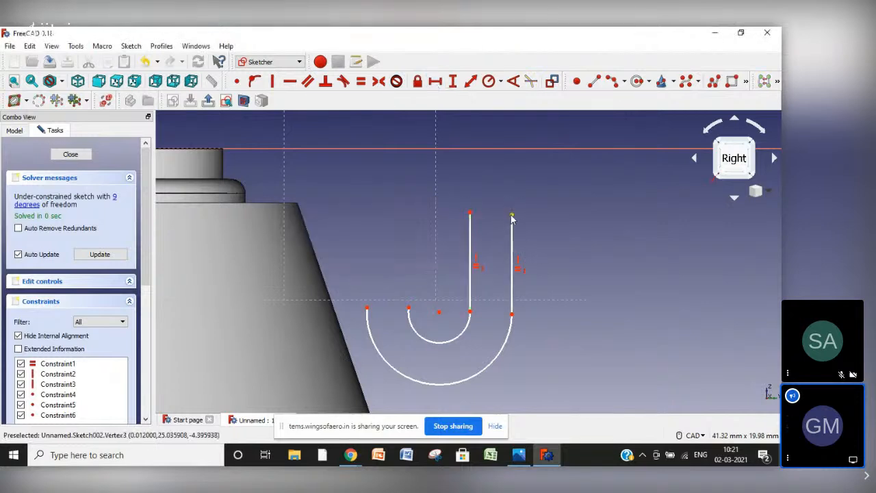
Constrain the horizontal distance between the upper endpoints of the two vertical lines to 0.5 mm
{"action": "left_click", "coordinate": [512, 217]}
{"action": "left_click", "coordinate": [471, 214]}
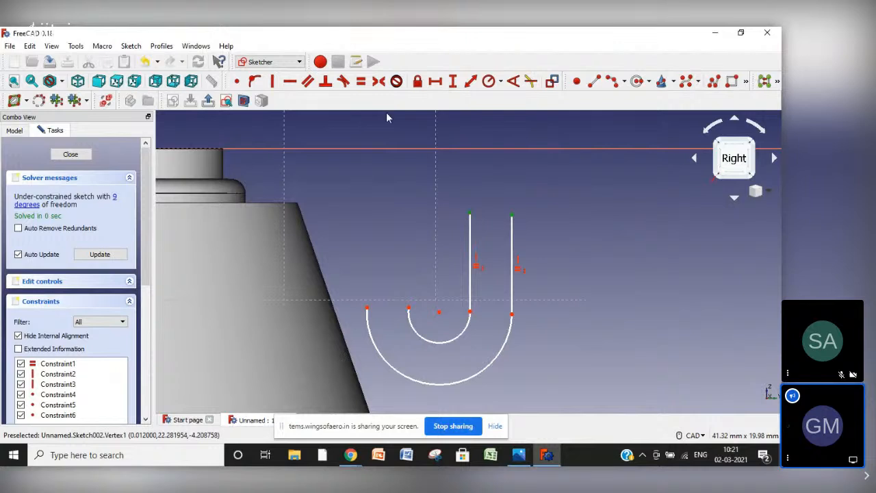
{"action": "left_click", "coordinate": [435, 82]}
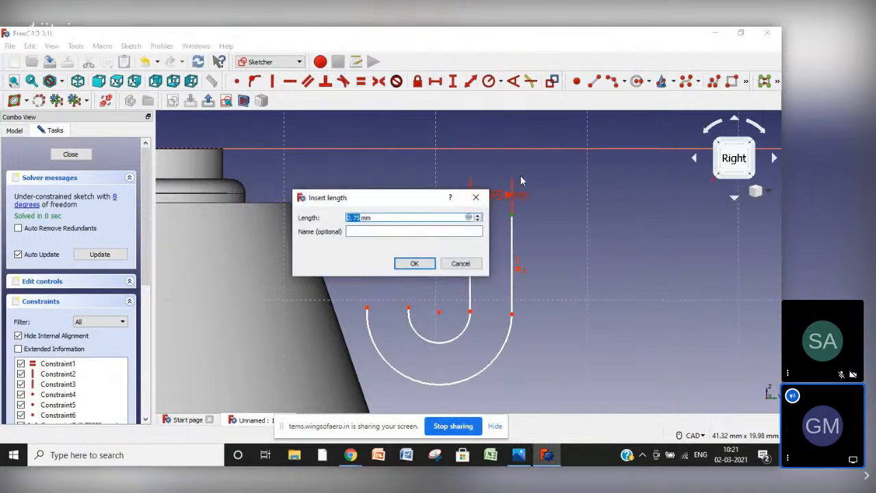
{"action": "type", "text": "0.5"}
{"action": "key", "text": "Return"}
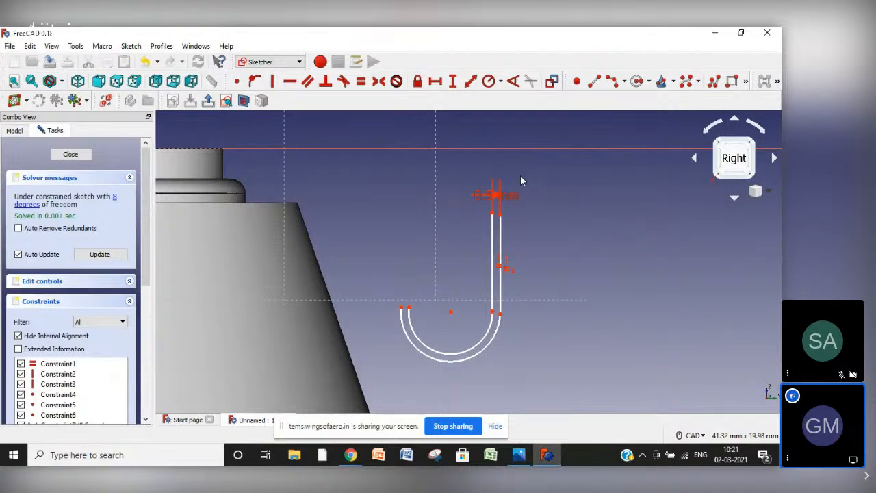
Draw a line about 5 mm long from the arcs' centre straight down across both arcs
{"action": "left_click", "coordinate": [595, 89]}
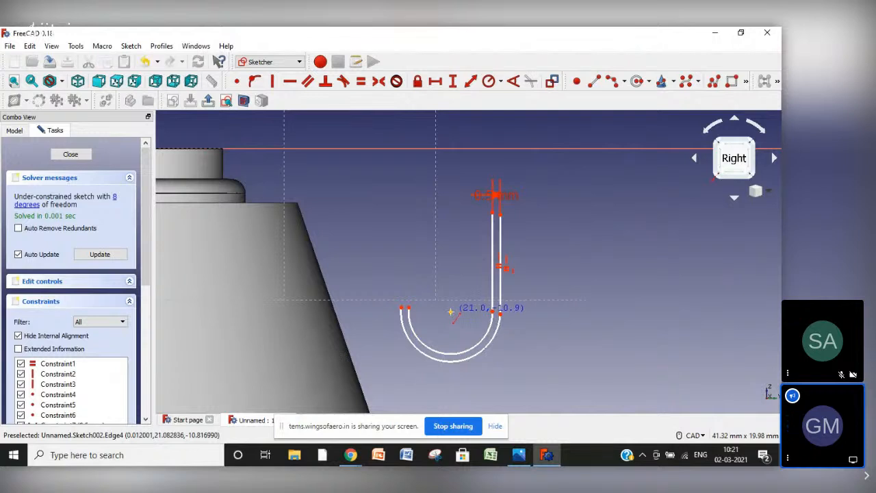
{"action": "left_click", "coordinate": [451, 314]}
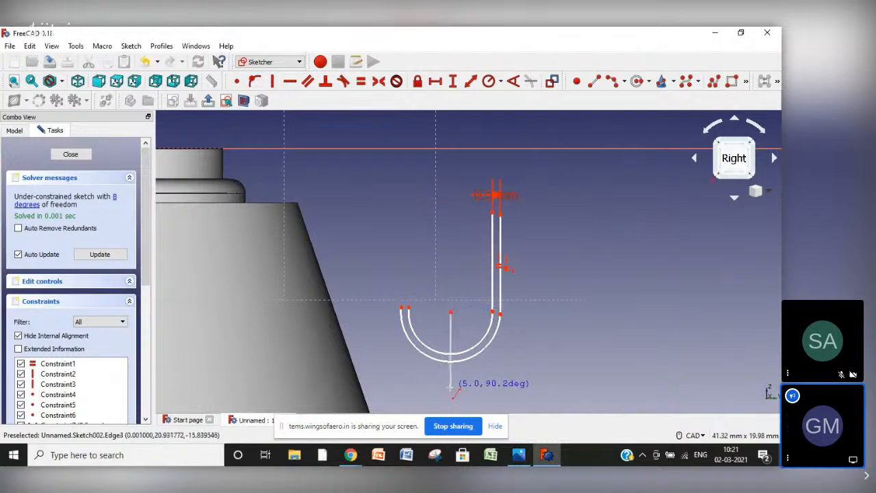
{"action": "left_click", "coordinate": [452, 388]}
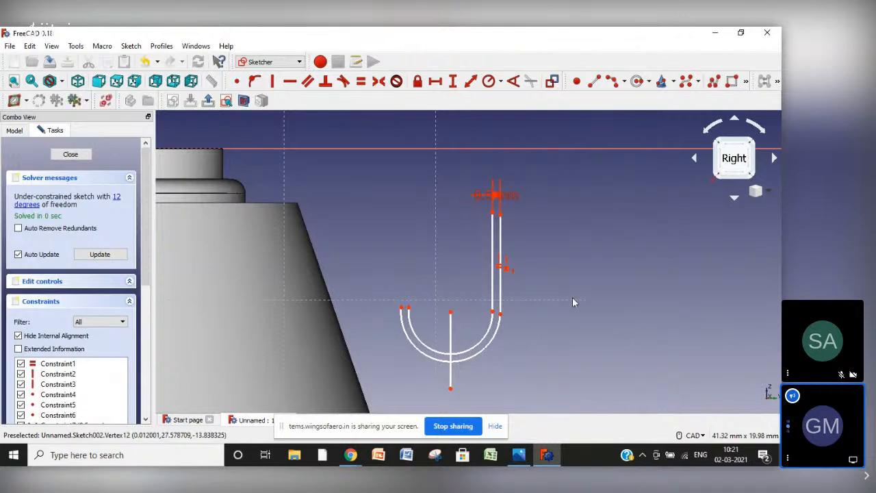
Trim the arcs' halves nearer the cup and the line's excess above and below, keeping only the short segment closing the arc band
{"action": "left_click", "coordinate": [747, 82]}
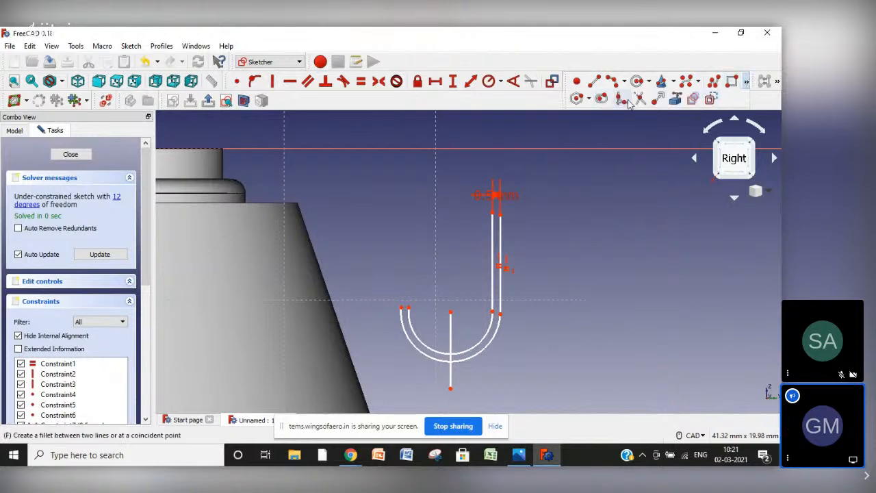
{"action": "left_click", "coordinate": [655, 99]}
{"action": "left_click", "coordinate": [412, 327]}
{"action": "left_click", "coordinate": [410, 342]}
{"action": "left_click", "coordinate": [450, 339]}
{"action": "left_click", "coordinate": [451, 383]}
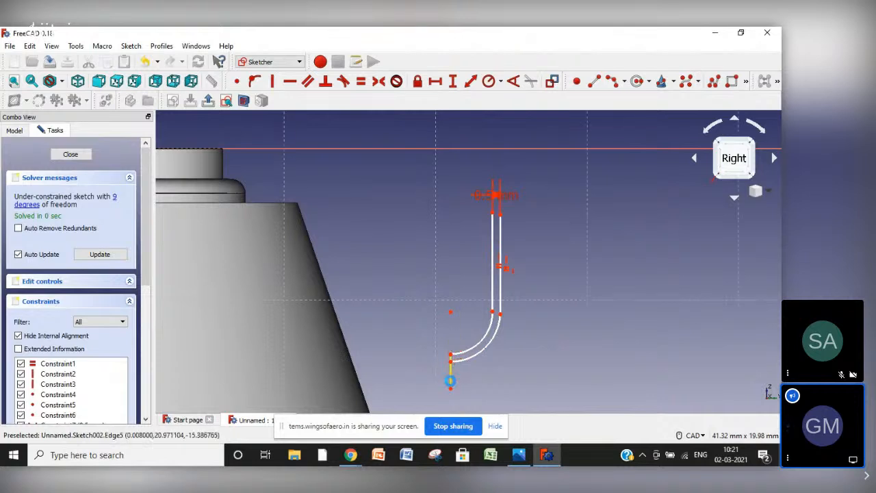
{"action": "right_click", "coordinate": [551, 284]}
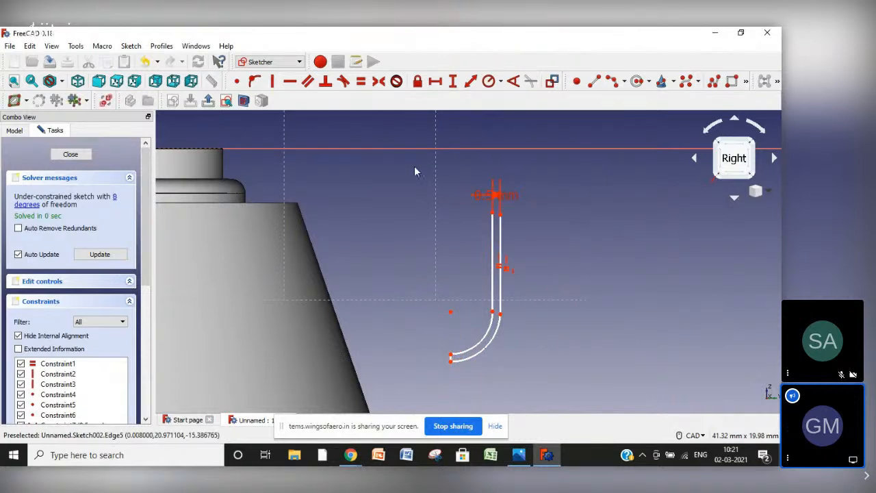
Draw a short line between the upper ends of the two vertical lines and constrain it horizontal
{"action": "left_click", "coordinate": [593, 82]}
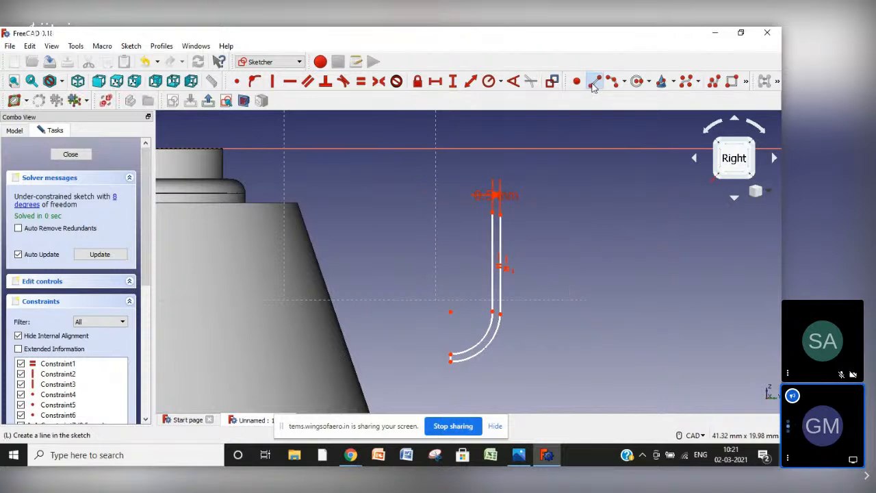
{"action": "left_click", "coordinate": [492, 212]}
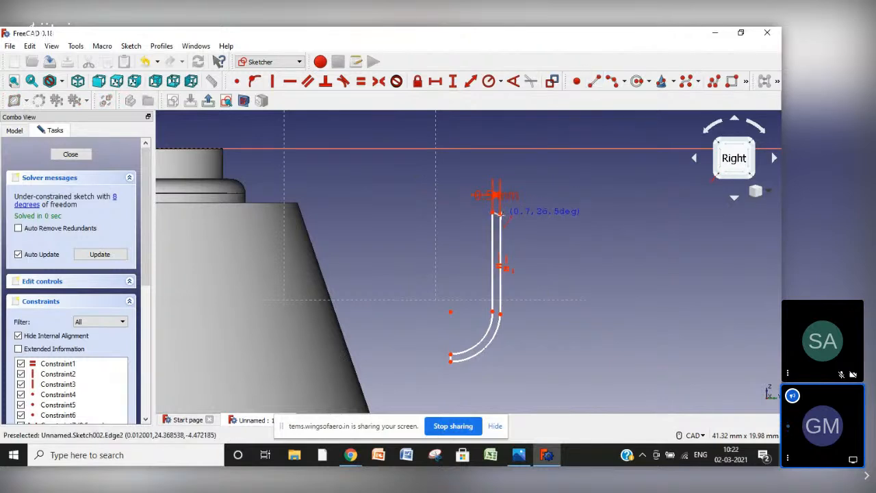
{"action": "left_click", "coordinate": [500, 213]}
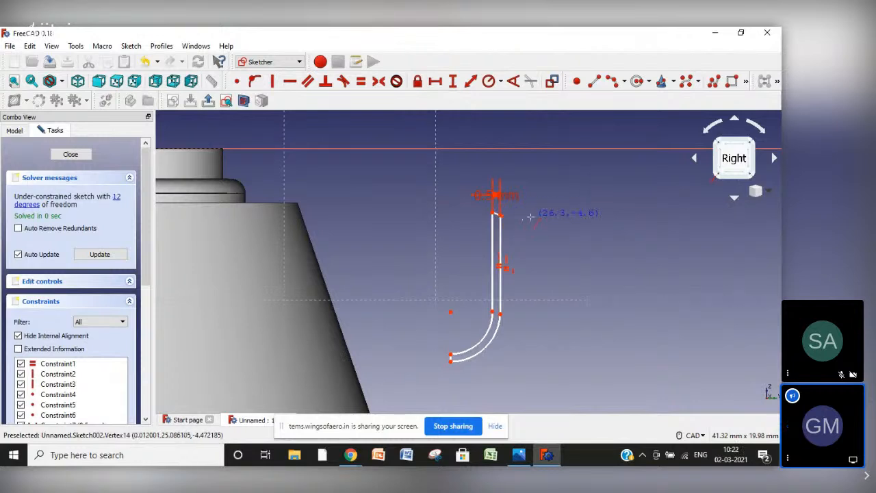
{"action": "right_click", "coordinate": [527, 218]}
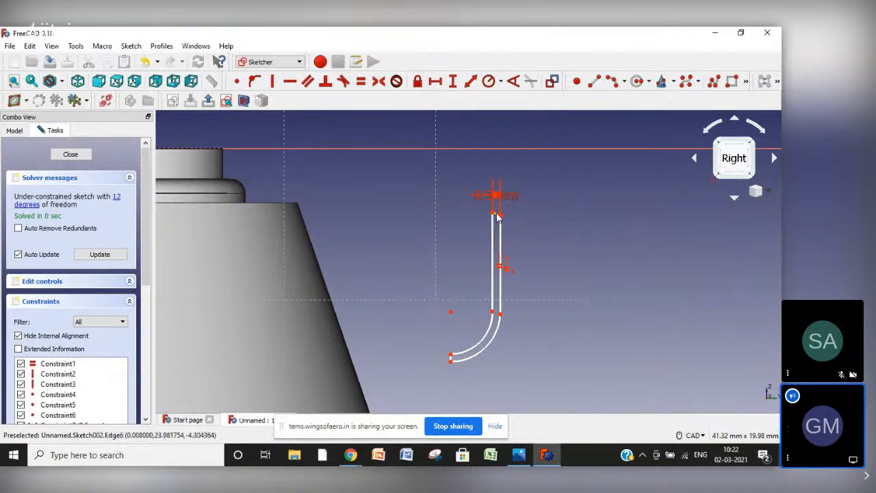
{"action": "left_click", "coordinate": [290, 82]}
Make both endpoints of the short horizontal line coincident with the upper endpoints of the vertical lines to close the profile
{"action": "scroll", "coordinate": [505, 220], "scroll_direction": "up", "scroll_amount": 5}
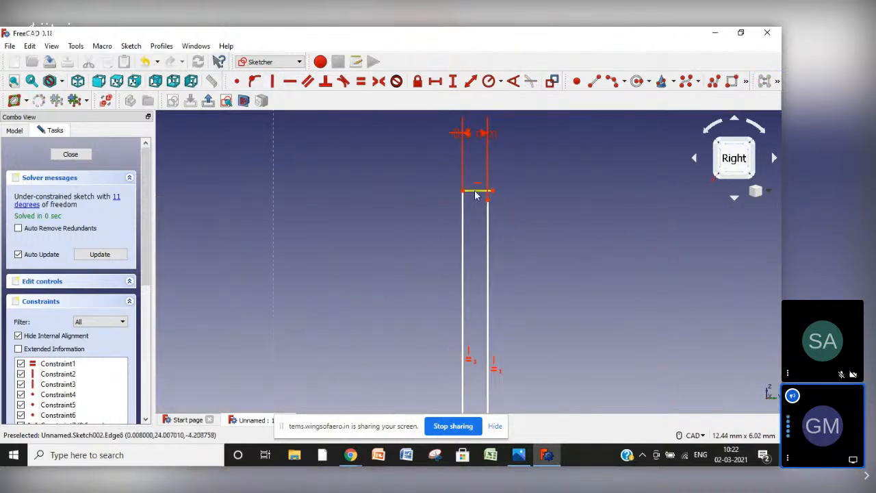
{"action": "left_click_drag", "start_coordinate": [473, 192], "coordinate": [474, 180]}
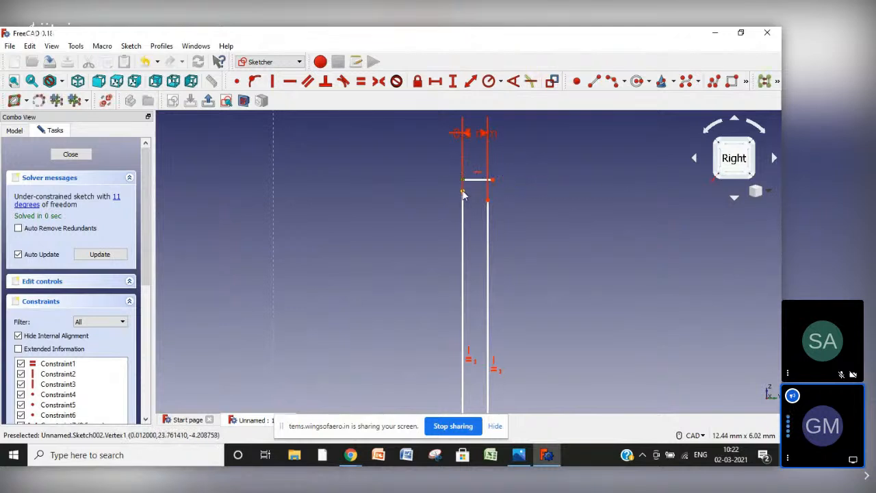
{"action": "left_click", "coordinate": [463, 195]}
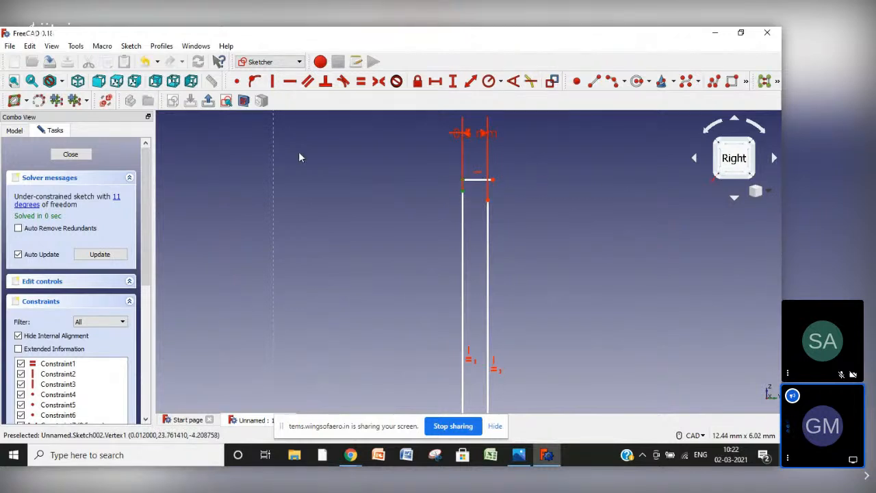
{"action": "left_click", "coordinate": [237, 80]}
{"action": "left_click", "coordinate": [488, 201]}
{"action": "left_click", "coordinate": [493, 186]}
{"action": "left_click", "coordinate": [238, 81]}
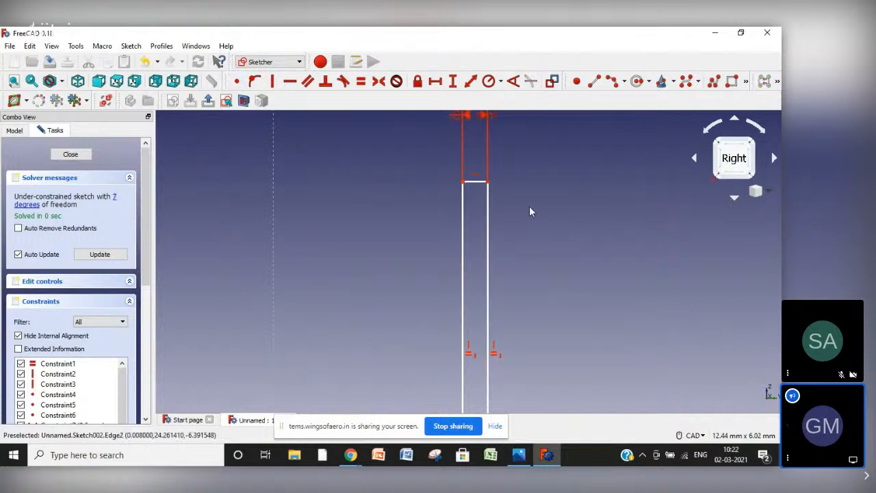
{"action": "scroll", "coordinate": [529, 206], "scroll_direction": "down", "scroll_amount": 5}
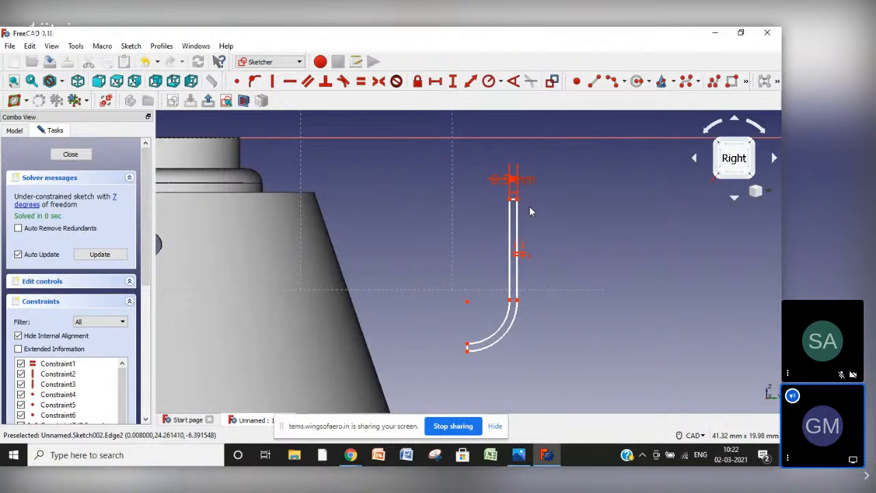
Set the horizontal distance between the inner arc's lower end and the vertical axis to 0 mm
{"action": "scroll", "coordinate": [530, 211], "scroll_direction": "down", "scroll_amount": 2}
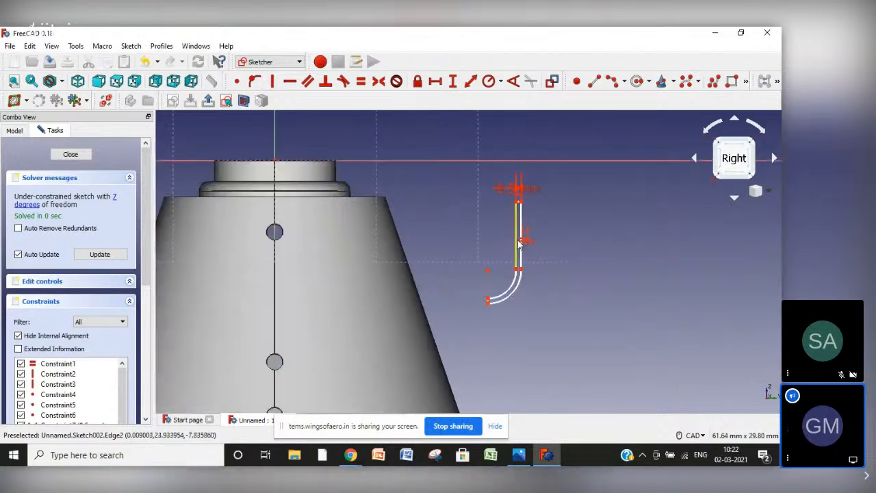
{"action": "mouse_move", "coordinate": [518, 246]}
{"action": "left_mouse_down"}
{"action": "mouse_move", "coordinate": [506, 250]}
{"action": "mouse_move", "coordinate": [517, 249]}
{"action": "left_mouse_up"}
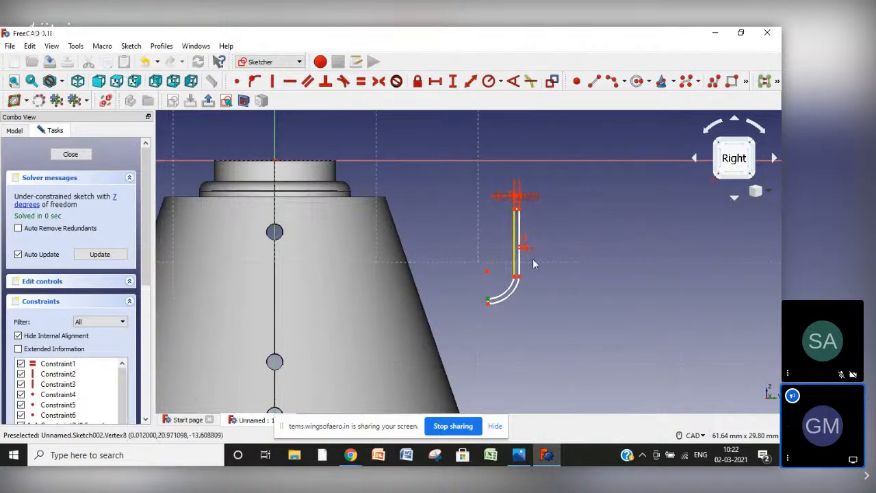
{"action": "left_click", "coordinate": [486, 301]}
{"action": "left_click", "coordinate": [436, 81]}
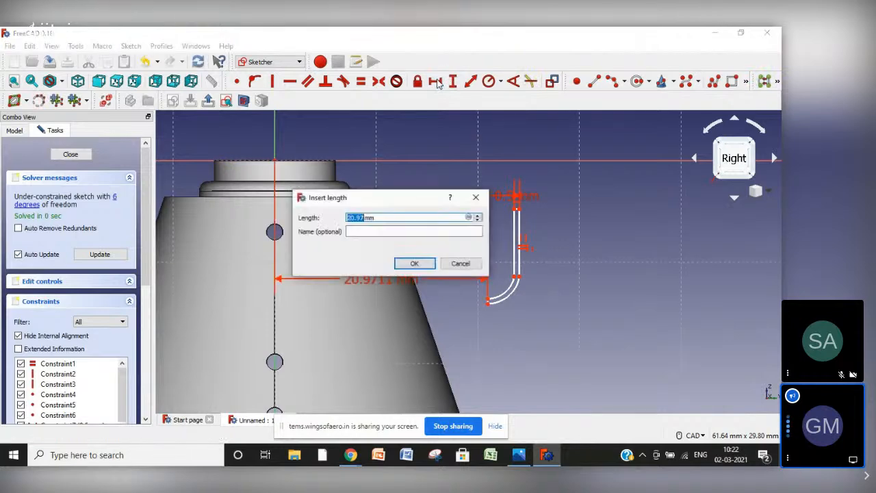
{"action": "type", "text": "0"}
{"action": "key", "text": "Return"}
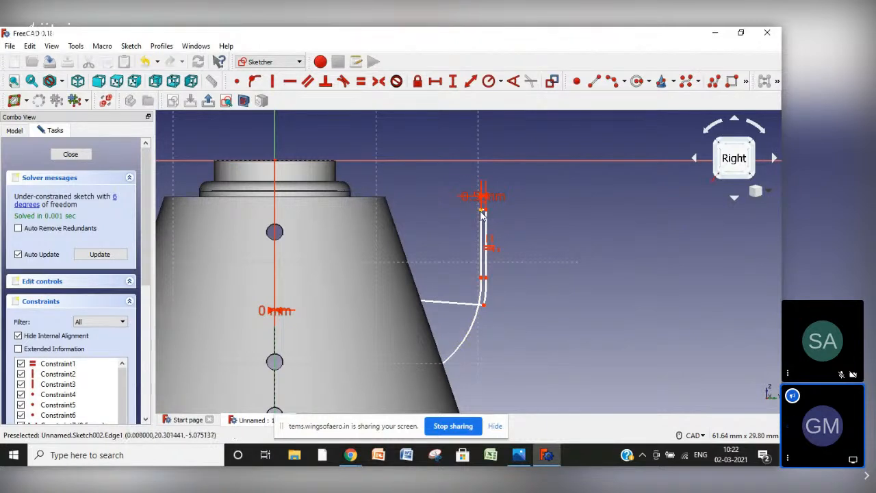
Set the horizontal distance from the vertical axis to the inner vertical line's upper end to 6 mm
{"action": "left_click", "coordinate": [435, 82]}
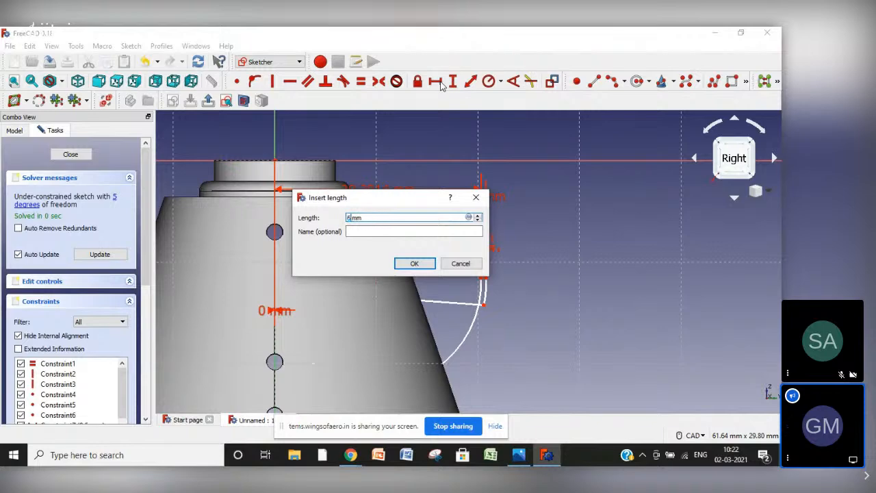
{"action": "type", "text": "6"}
{"action": "key", "text": "Return"}
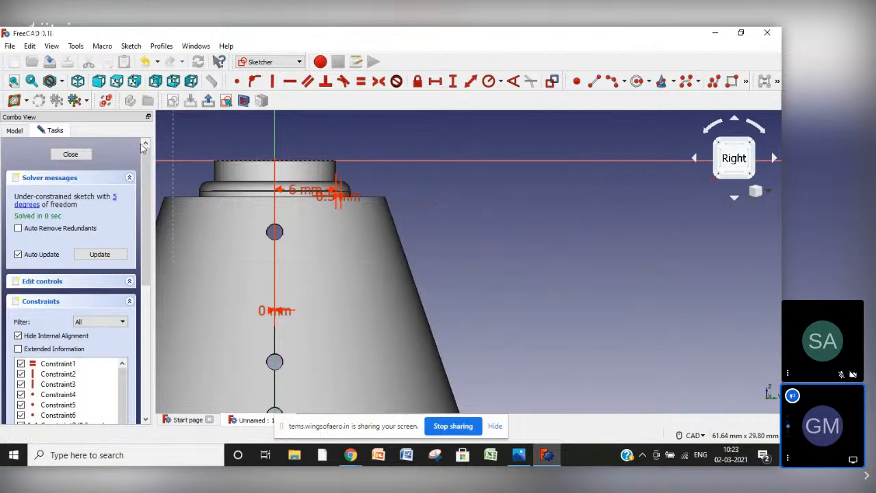
Close the sketch and revolve the thin profile 360° about the base Z axis
{"action": "left_click", "coordinate": [71, 155]}
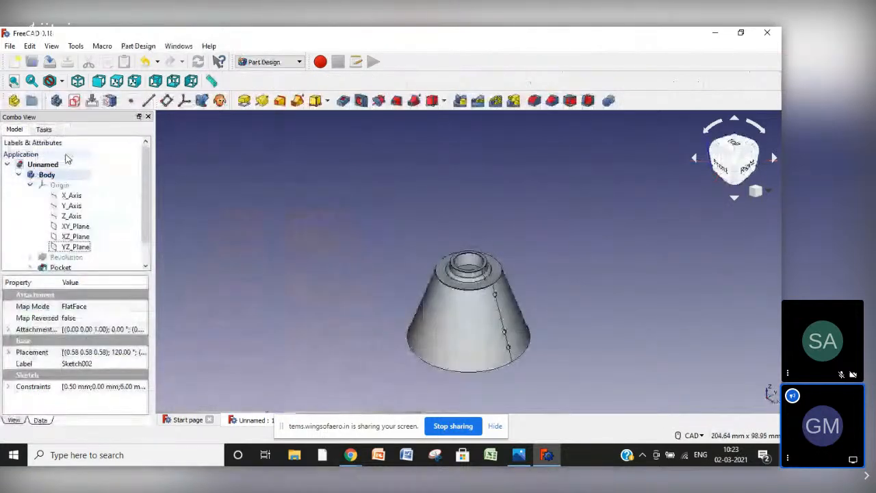
{"action": "left_click", "coordinate": [262, 102]}
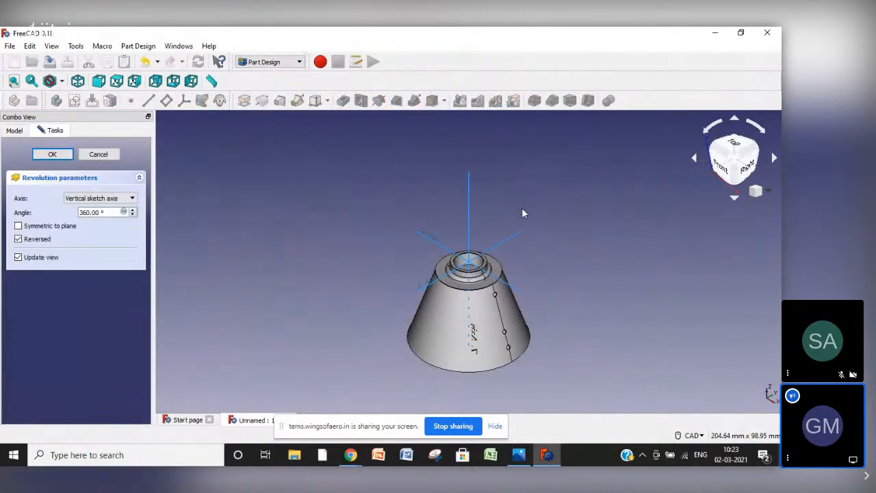
{"action": "left_click", "coordinate": [469, 191]}
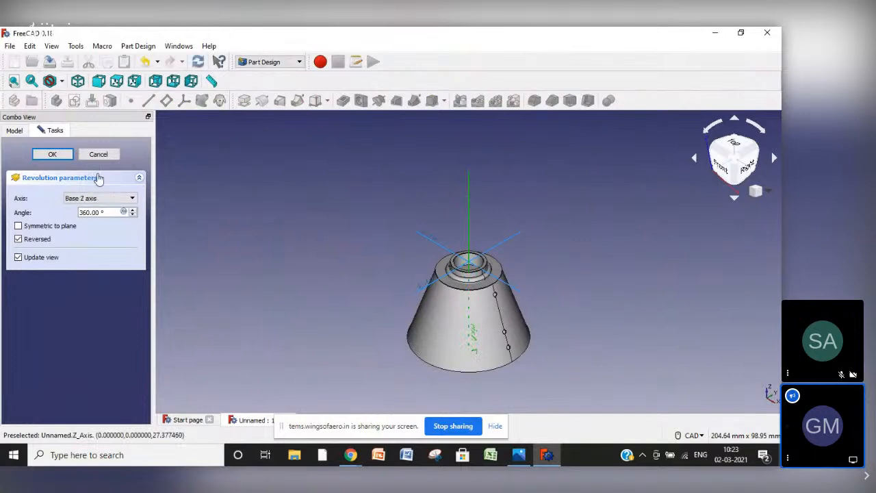
{"action": "left_click", "coordinate": [53, 154]}
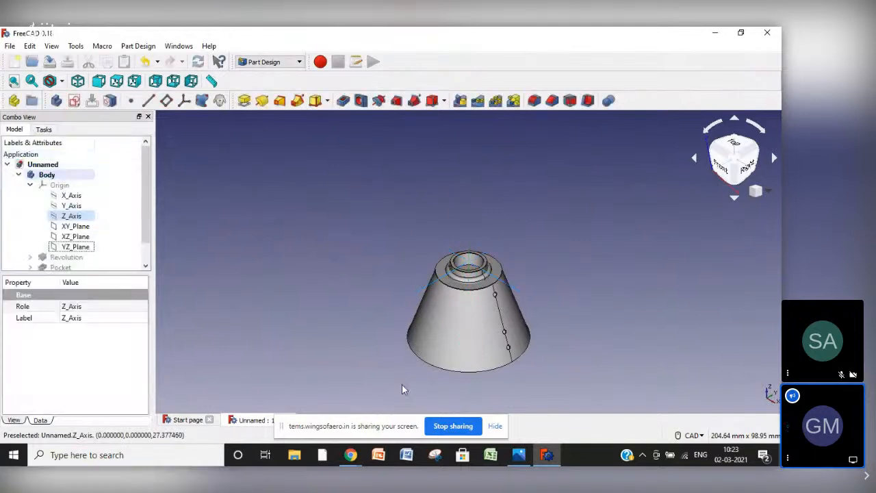
Reopen the thin profile's sketch under the second revolution and constrain the short line closing the arc band to be vertical
{"action": "scroll", "coordinate": [145, 267], "scroll_direction": "down", "scroll_amount": 1}
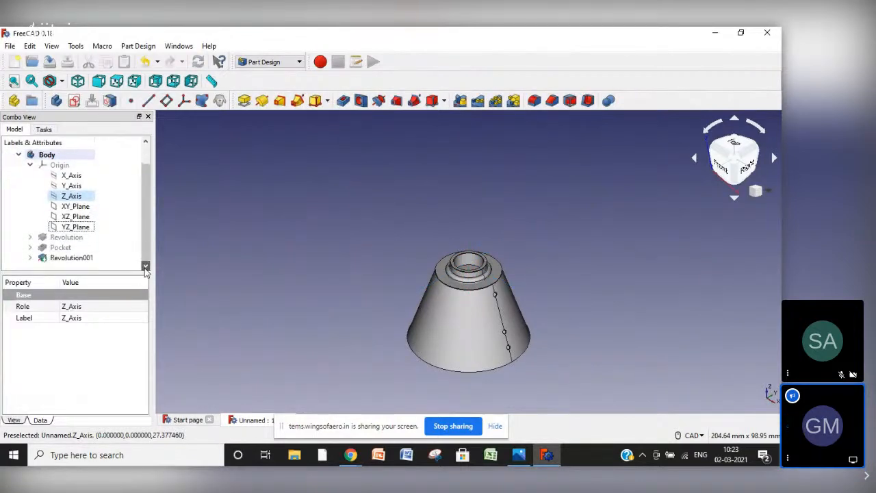
{"action": "left_click", "coordinate": [30, 257]}
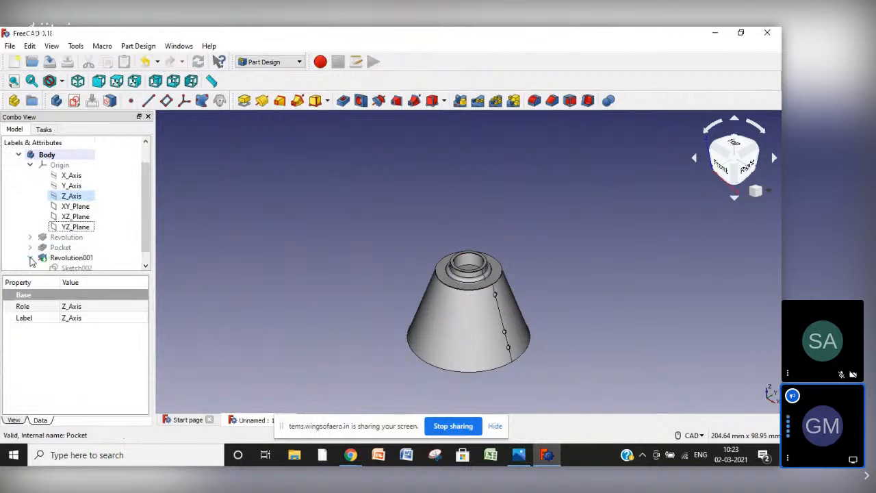
{"action": "left_click", "coordinate": [78, 267]}
{"action": "double_click", "coordinate": [78, 268]}
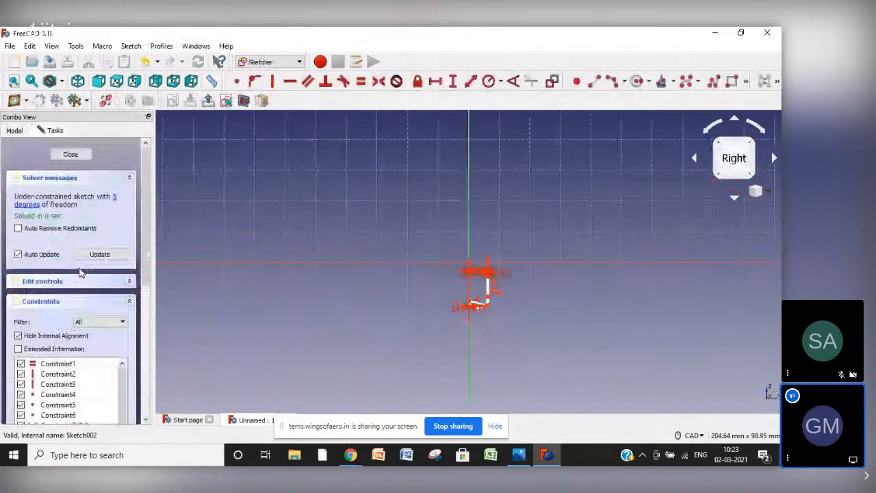
{"action": "scroll", "coordinate": [505, 303], "scroll_direction": "up", "scroll_amount": 5}
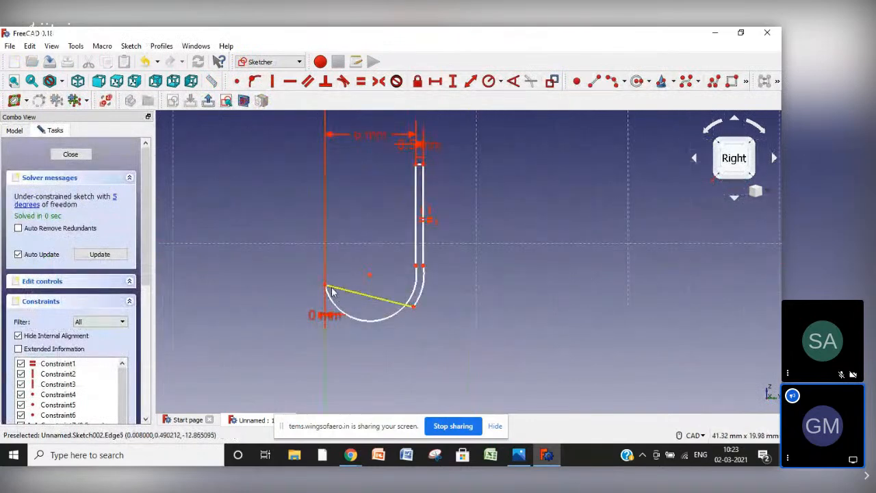
{"action": "mouse_move", "coordinate": [326, 288]}
{"action": "left_mouse_down"}
{"action": "mouse_move", "coordinate": [344, 326]}
{"action": "mouse_move", "coordinate": [426, 346]}
{"action": "mouse_move", "coordinate": [383, 300]}
{"action": "mouse_move", "coordinate": [332, 303]}
{"action": "mouse_move", "coordinate": [327, 274]}
{"action": "mouse_move", "coordinate": [326, 306]}
{"action": "mouse_move", "coordinate": [314, 290]}
{"action": "left_mouse_up"}
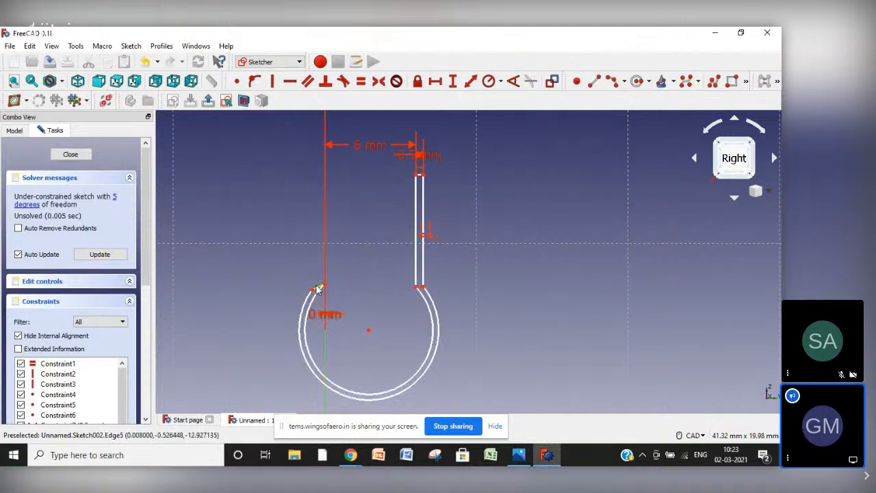
{"action": "left_click", "coordinate": [317, 291]}
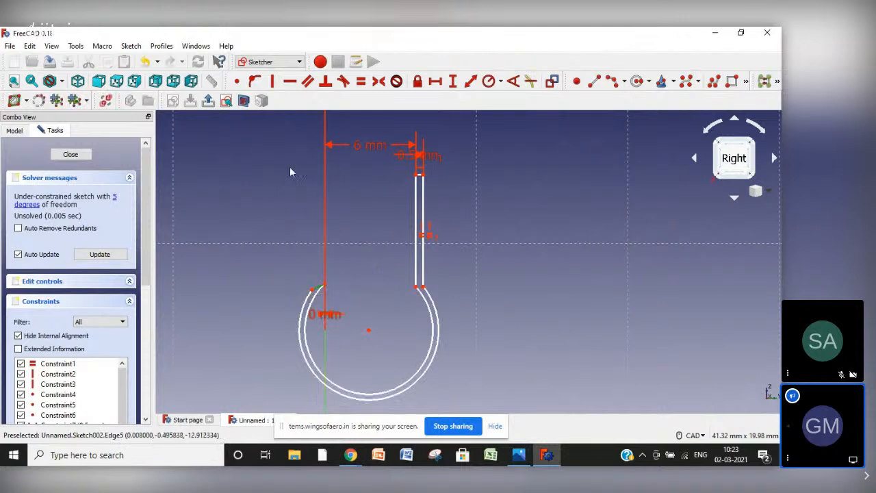
{"action": "left_click", "coordinate": [273, 81]}
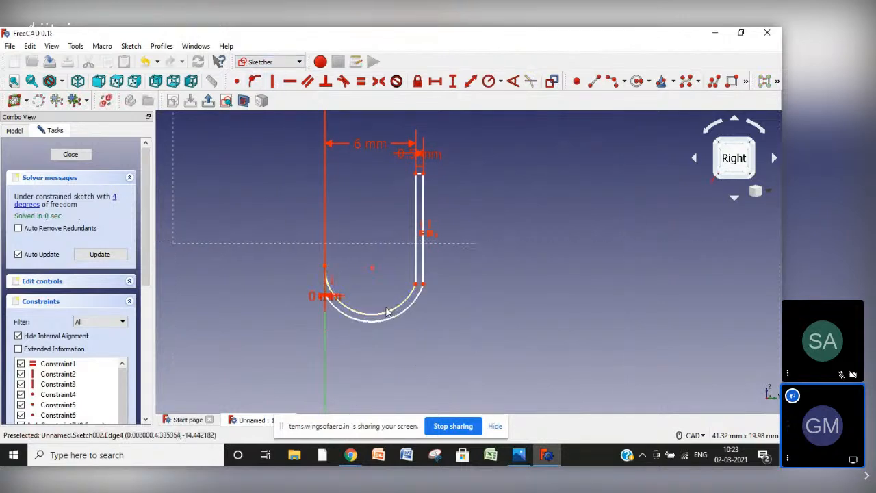
Pull the arc band's end down along the vertical axis and try to move the inner vertical line's lower end inward
{"action": "scroll", "coordinate": [358, 281], "scroll_direction": "up", "scroll_amount": 5}
{"action": "scroll", "coordinate": [354, 282], "scroll_direction": "down", "scroll_amount": 4}
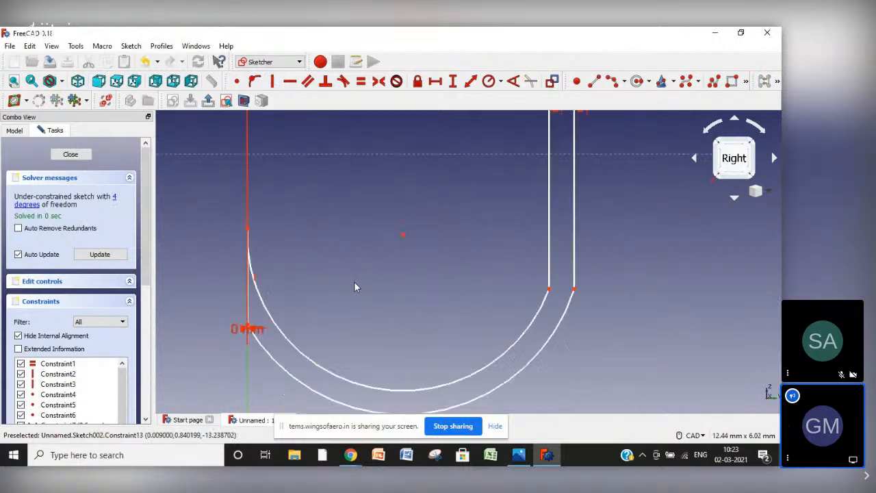
{"action": "left_click_drag", "start_coordinate": [307, 261], "coordinate": [307, 312]}
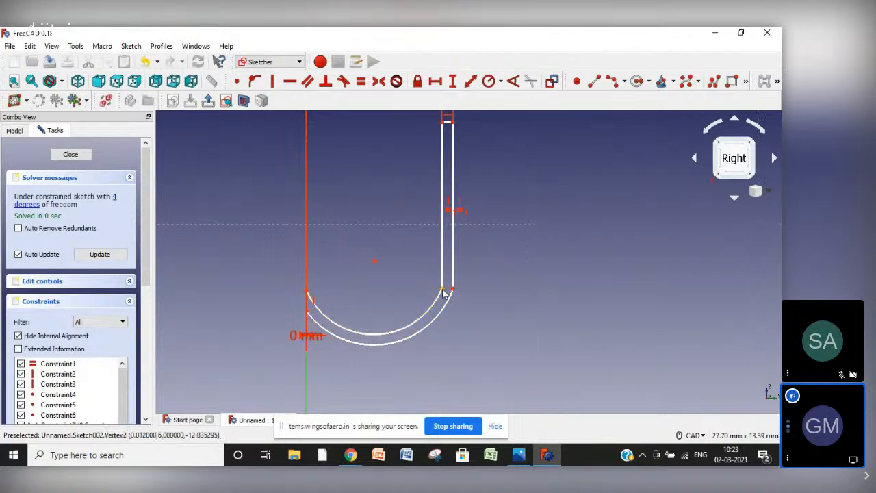
{"action": "left_click_drag", "start_coordinate": [442, 288], "coordinate": [395, 267]}
Delete the 6 mm horizontal distance constraint between the vertical axis and the inner vertical line
{"action": "scroll", "coordinate": [354, 262], "scroll_direction": "down", "scroll_amount": 2}
{"action": "left_click", "coordinate": [365, 138]}
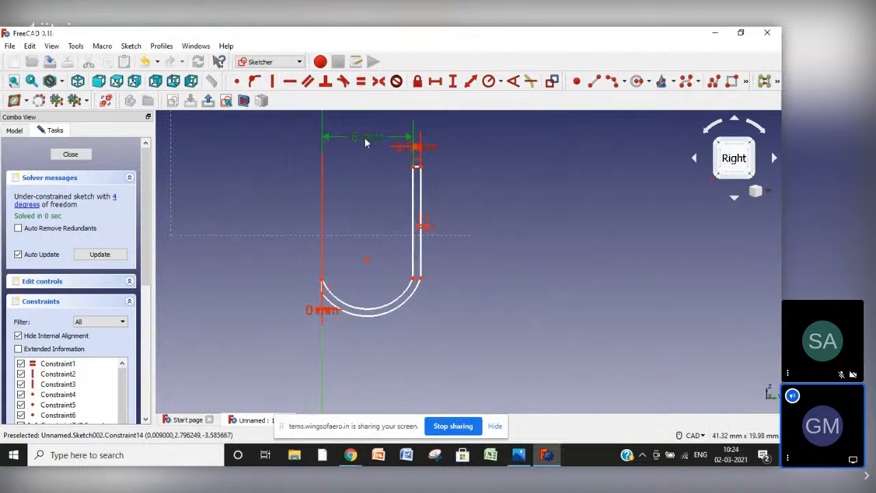
{"action": "key", "text": "Delete"}
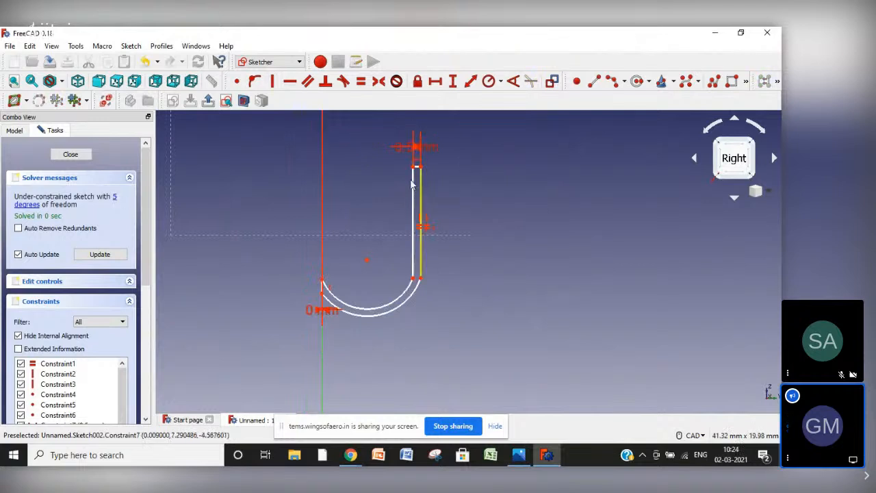
Reshape the profile so its vertical part sits about 3.5 mm from the axis with the arcs curving smoothly to it, and close the sketch
{"action": "mouse_move", "coordinate": [415, 169]}
{"action": "left_mouse_down"}
{"action": "mouse_move", "coordinate": [401, 173]}
{"action": "mouse_move", "coordinate": [351, 156]}
{"action": "mouse_move", "coordinate": [354, 164]}
{"action": "left_mouse_up"}
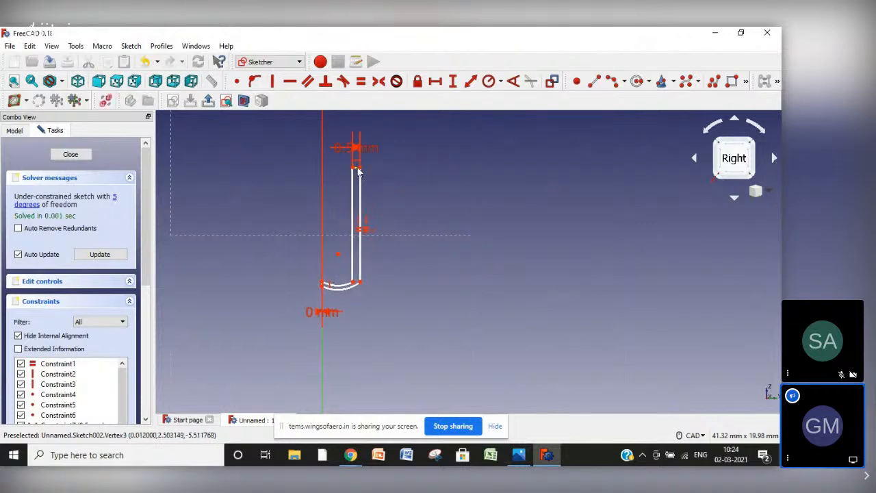
{"action": "mouse_move", "coordinate": [357, 171]}
{"action": "left_mouse_down"}
{"action": "mouse_move", "coordinate": [360, 205]}
{"action": "mouse_move", "coordinate": [359, 184]}
{"action": "left_mouse_up"}
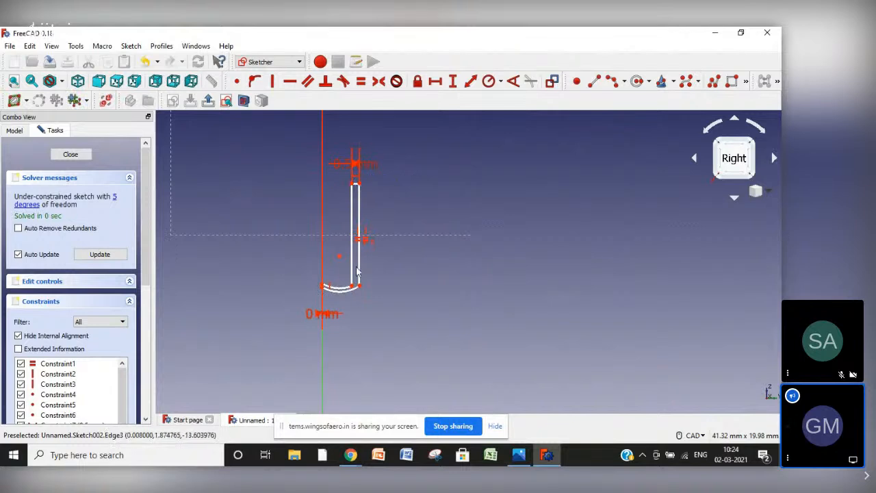
{"action": "left_click_drag", "start_coordinate": [357, 276], "coordinate": [351, 252]}
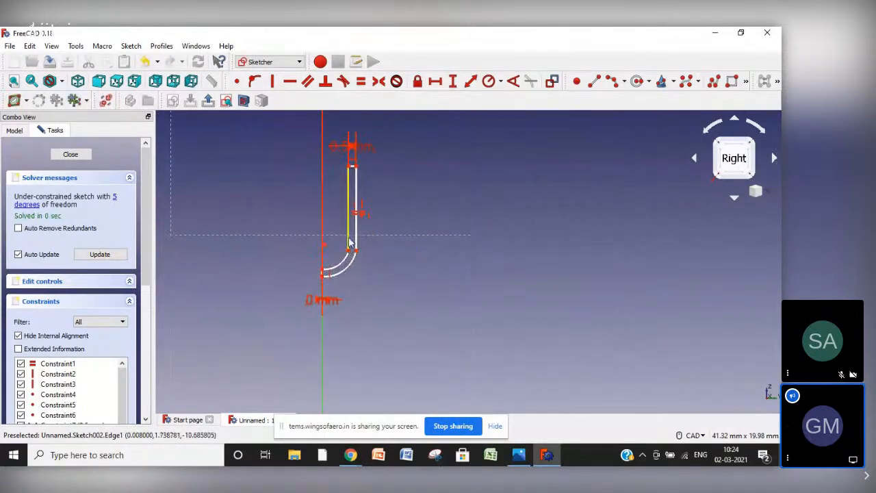
{"action": "left_click_drag", "start_coordinate": [356, 169], "coordinate": [372, 169]}
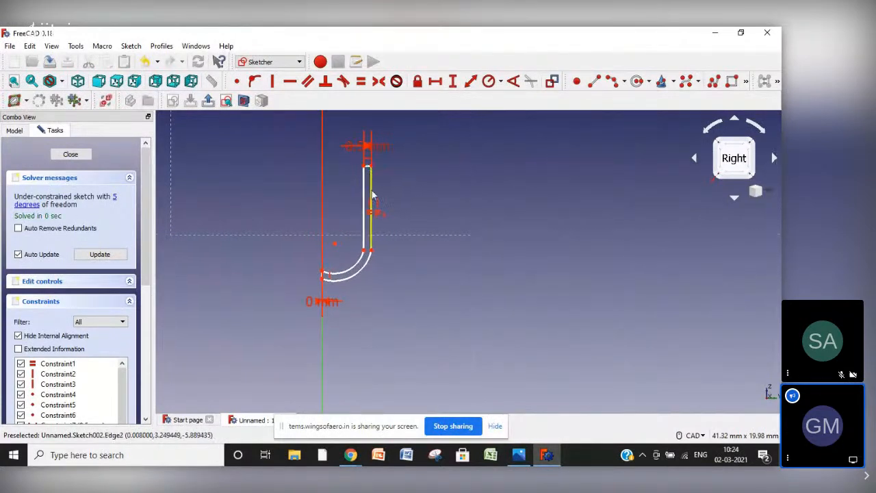
{"action": "left_click_drag", "start_coordinate": [364, 243], "coordinate": [363, 212]}
{"action": "left_click_drag", "start_coordinate": [370, 150], "coordinate": [391, 167]}
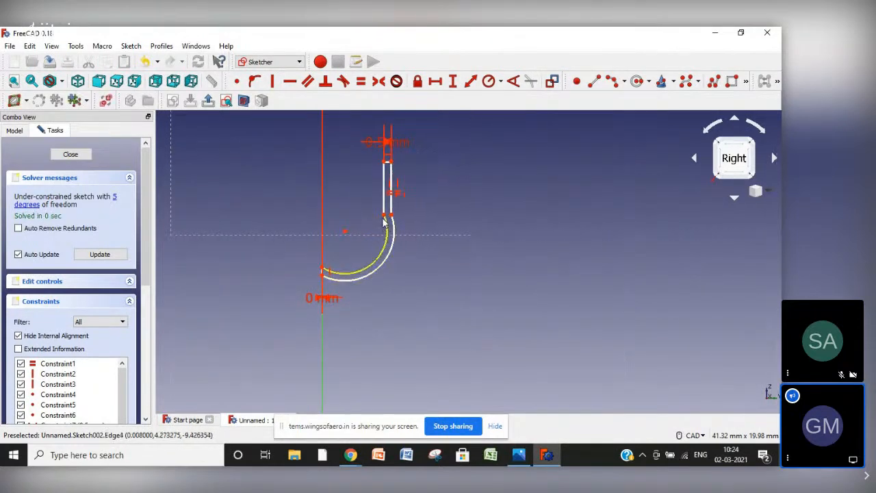
{"action": "left_click_drag", "start_coordinate": [383, 222], "coordinate": [373, 235]}
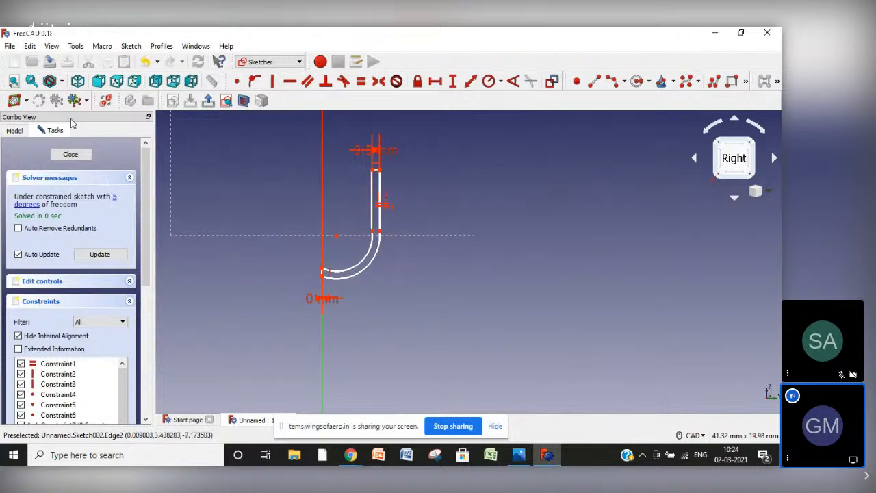
{"action": "left_click", "coordinate": [71, 154]}
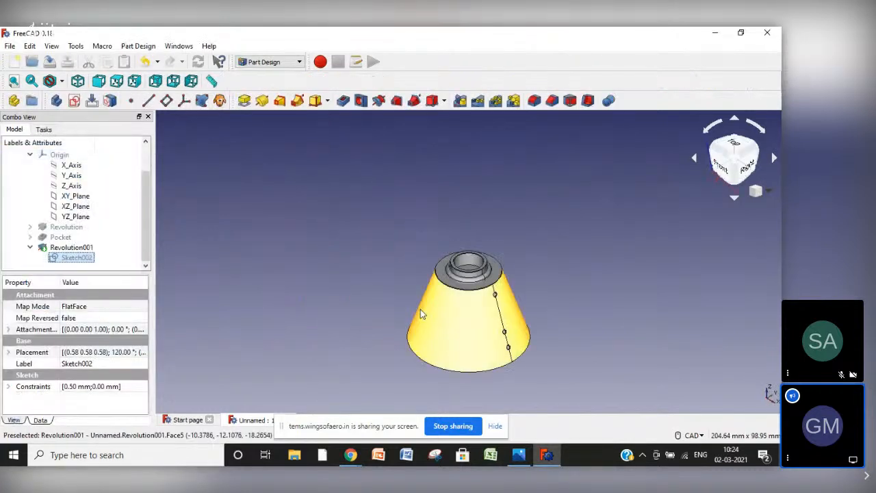
Examine the revolved body from below, from the sides and from above
{"action": "left_click", "coordinate": [768, 193]}
{"action": "left_click", "coordinate": [670, 193]}
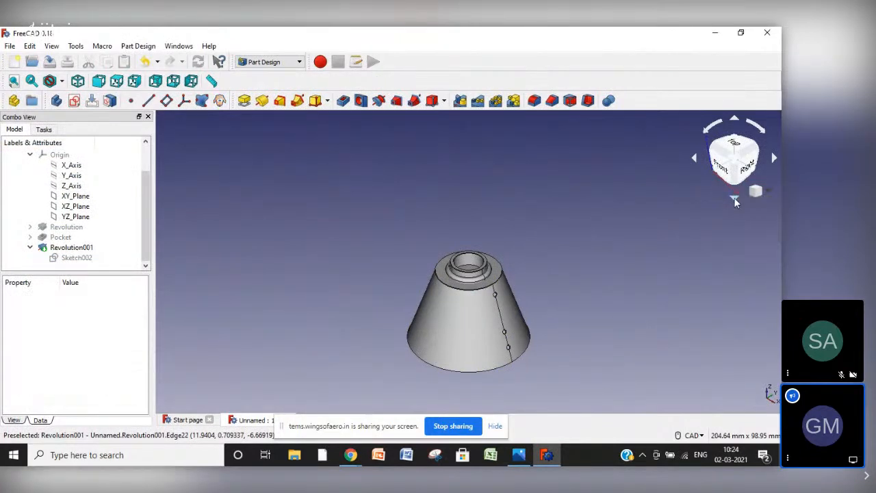
{"action": "left_click", "coordinate": [734, 198]}
{"action": "left_click", "coordinate": [735, 197]}
{"action": "left_click", "coordinate": [735, 198]}
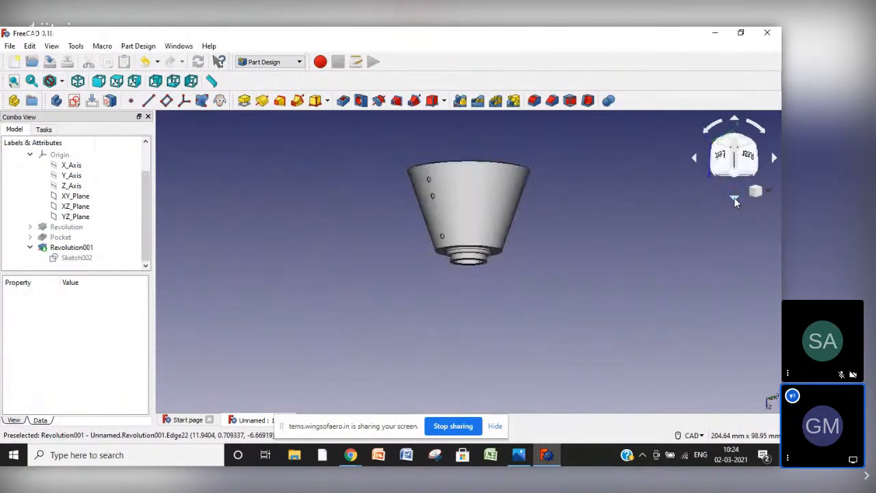
{"action": "left_click", "coordinate": [734, 198]}
{"action": "left_click", "coordinate": [735, 198]}
{"action": "left_click", "coordinate": [735, 197]}
{"action": "left_click", "coordinate": [735, 197]}
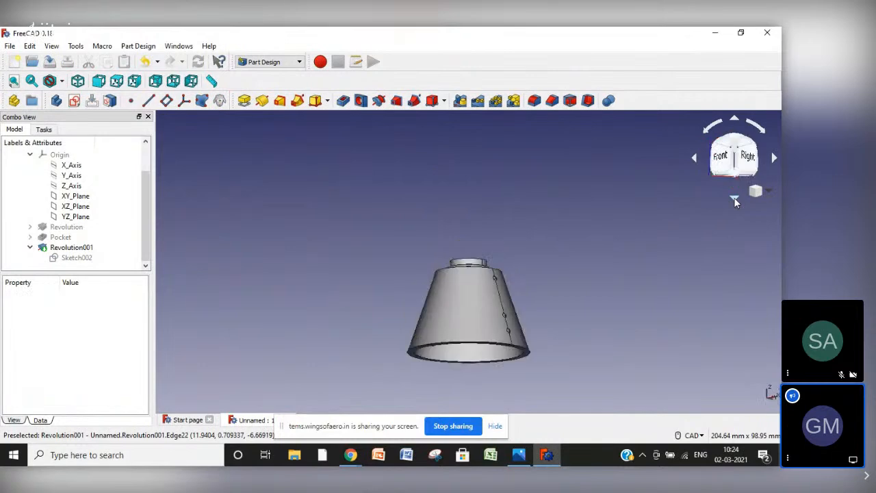
{"action": "left_click", "coordinate": [735, 121]}
{"action": "left_click", "coordinate": [735, 120]}
{"action": "left_click", "coordinate": [736, 120]}
{"action": "left_click", "coordinate": [736, 119]}
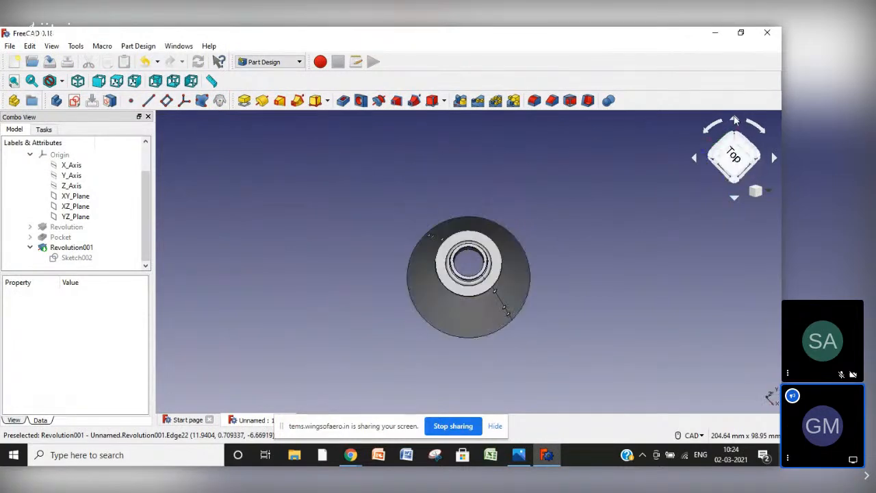
{"action": "left_click", "coordinate": [736, 119]}
Inspect the dimensions of the first revolution's sketch around the upper neck, and leave it unchanged
{"action": "left_click", "coordinate": [31, 238]}
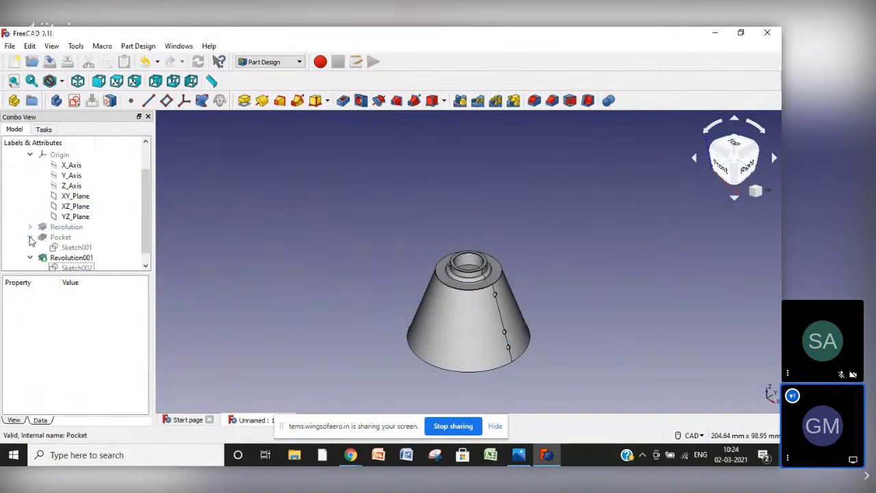
{"action": "left_click", "coordinate": [31, 227]}
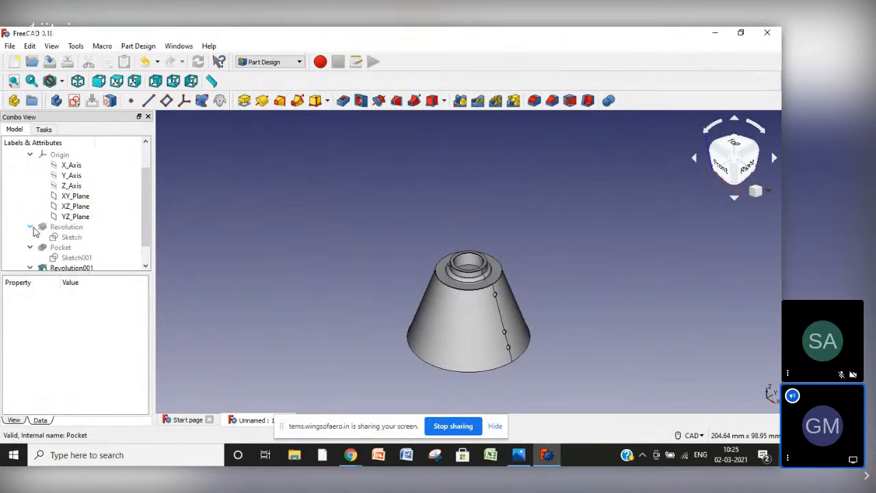
{"action": "double_click", "coordinate": [74, 239]}
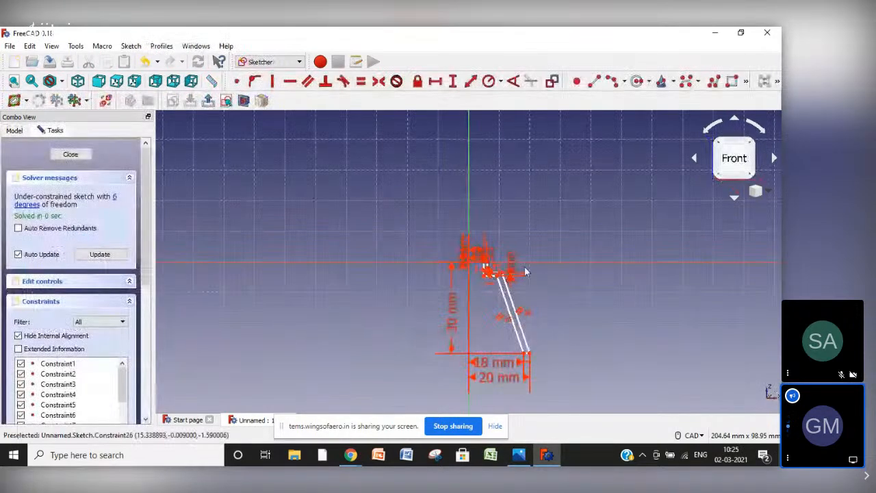
{"action": "scroll", "coordinate": [480, 279], "scroll_direction": "up", "scroll_amount": 5}
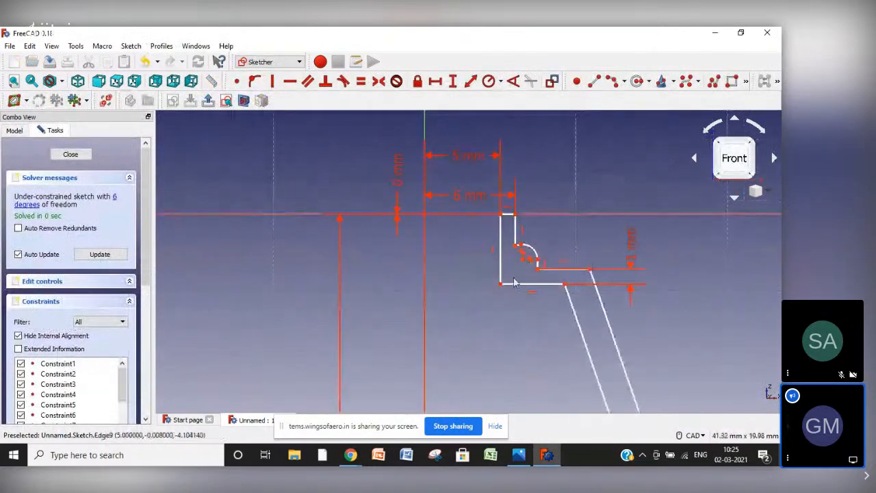
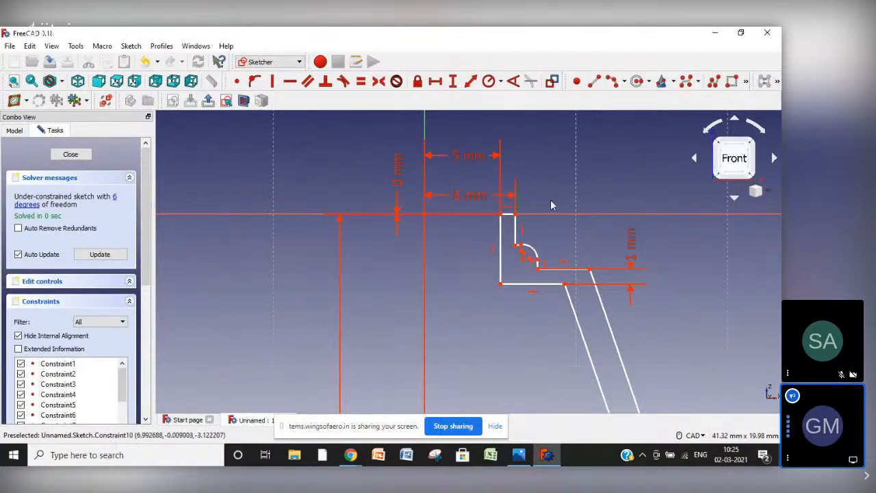
{"action": "left_click", "coordinate": [70, 155]}
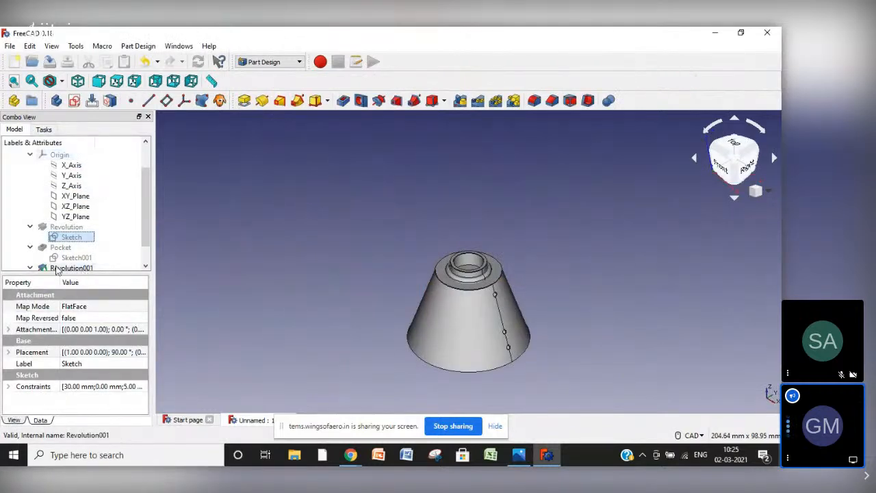
Reopen the curved profile's sketch and set the horizontal distance from the origin to the inner vertical line's upper end to 6 mm
{"action": "scroll", "coordinate": [146, 266], "scroll_direction": "down", "scroll_amount": 2}
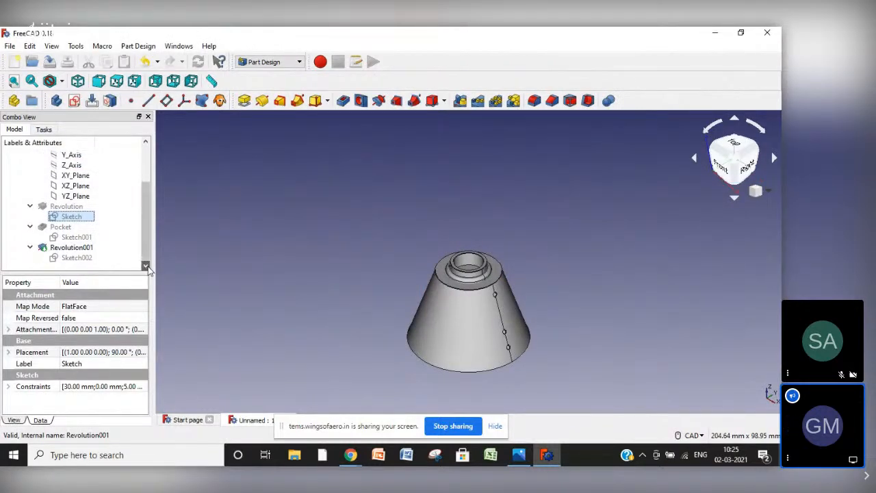
{"action": "double_click", "coordinate": [68, 258]}
{"action": "scroll", "coordinate": [481, 292], "scroll_direction": "up", "scroll_amount": 2}
{"action": "scroll", "coordinate": [481, 292], "scroll_direction": "up", "scroll_amount": 2}
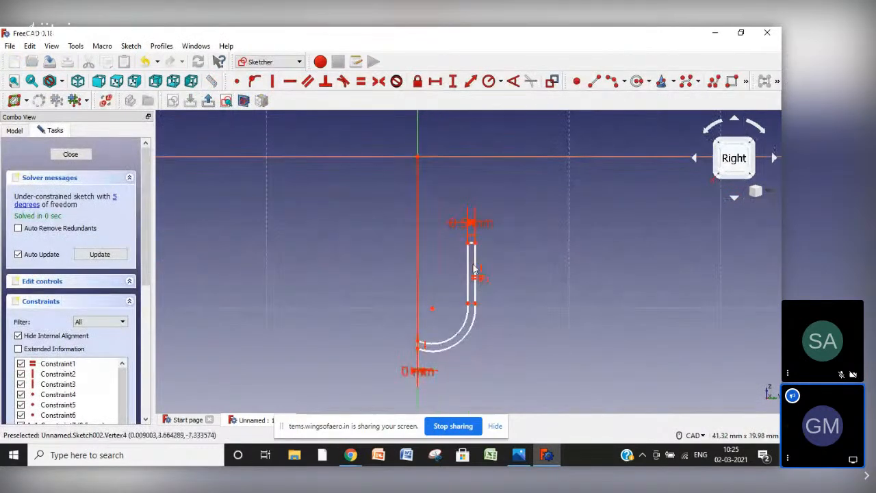
{"action": "left_click", "coordinate": [469, 244]}
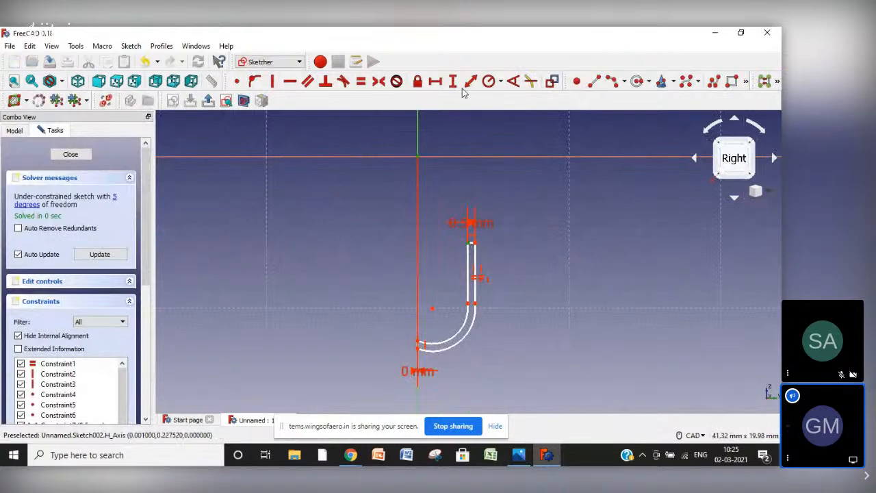
{"action": "left_click", "coordinate": [434, 82]}
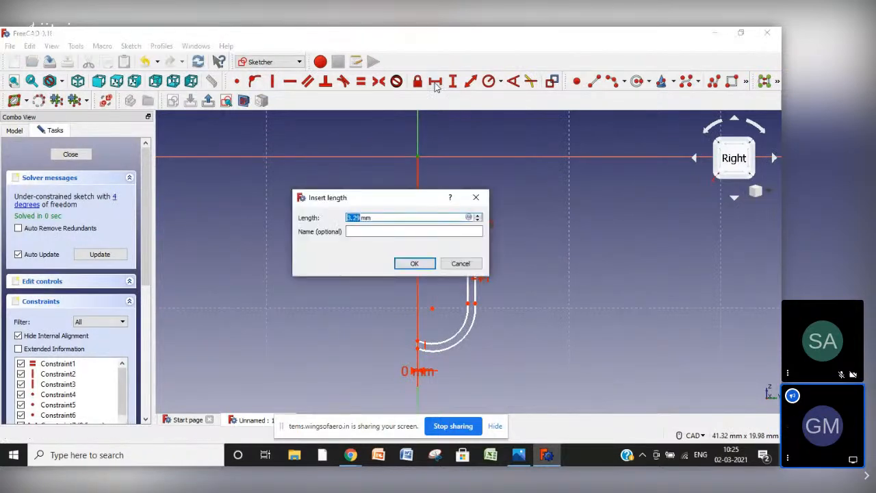
{"action": "type", "text": "6"}
{"action": "key", "text": "Return"}
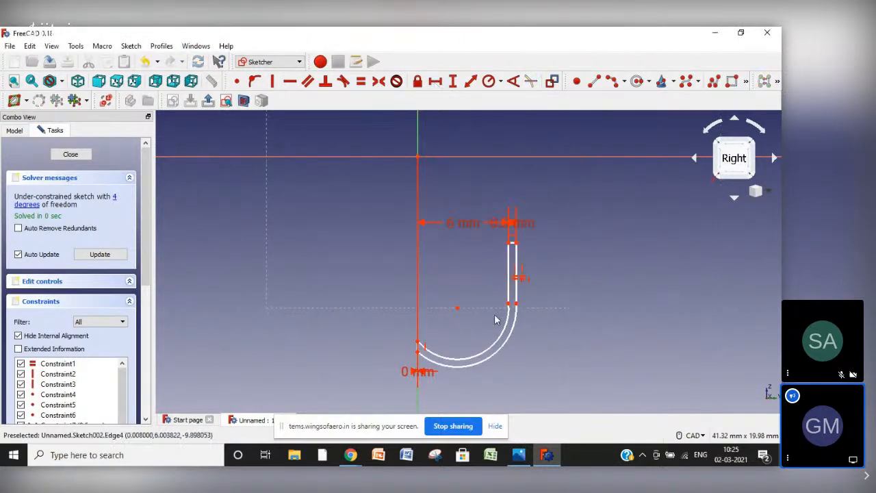
Delete the short line closing the arcs at the vertical axis, and stretch the arcs past the axis with longer vertical lines
{"action": "left_click_drag", "start_coordinate": [419, 356], "coordinate": [418, 336]}
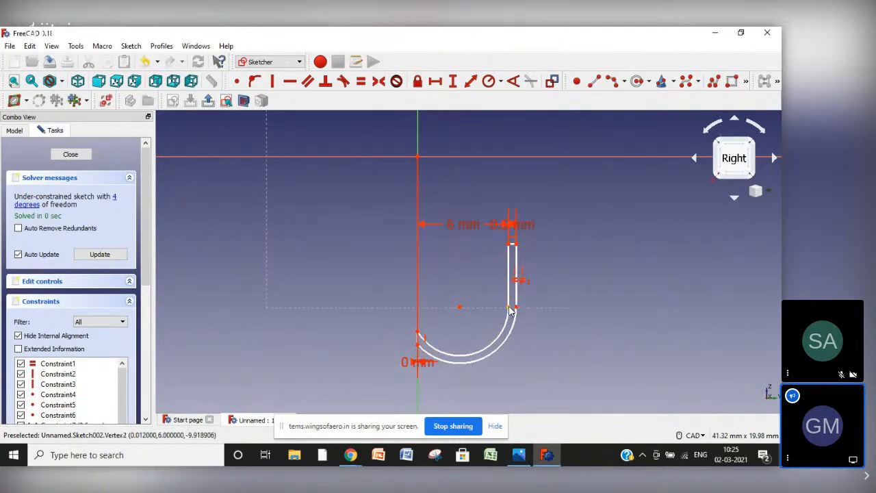
{"action": "left_click_drag", "start_coordinate": [510, 311], "coordinate": [515, 282]}
{"action": "left_click_drag", "start_coordinate": [419, 337], "coordinate": [417, 315]}
{"action": "left_click", "coordinate": [420, 344]}
{"action": "key", "text": "Delete"}
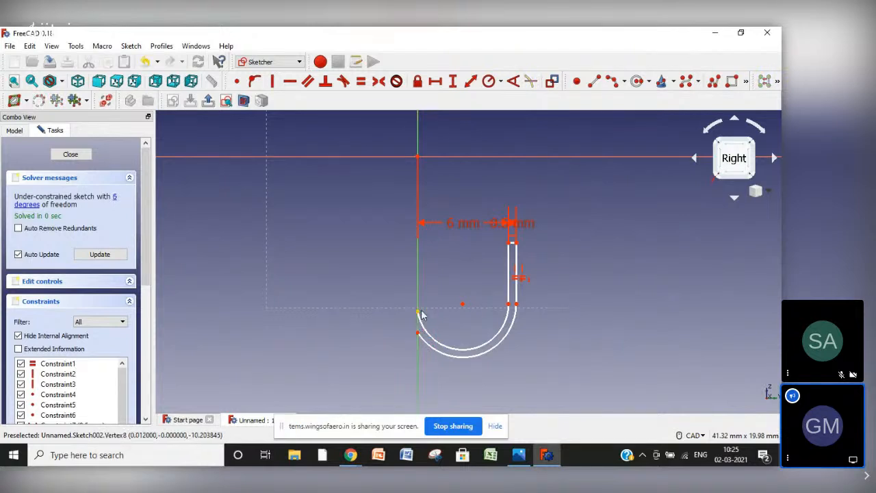
{"action": "mouse_move", "coordinate": [418, 315]}
{"action": "left_mouse_down"}
{"action": "mouse_move", "coordinate": [401, 319]}
{"action": "mouse_move", "coordinate": [402, 334]}
{"action": "mouse_move", "coordinate": [432, 314]}
{"action": "mouse_move", "coordinate": [423, 311]}
{"action": "mouse_move", "coordinate": [446, 309]}
{"action": "mouse_move", "coordinate": [418, 309]}
{"action": "left_mouse_up"}
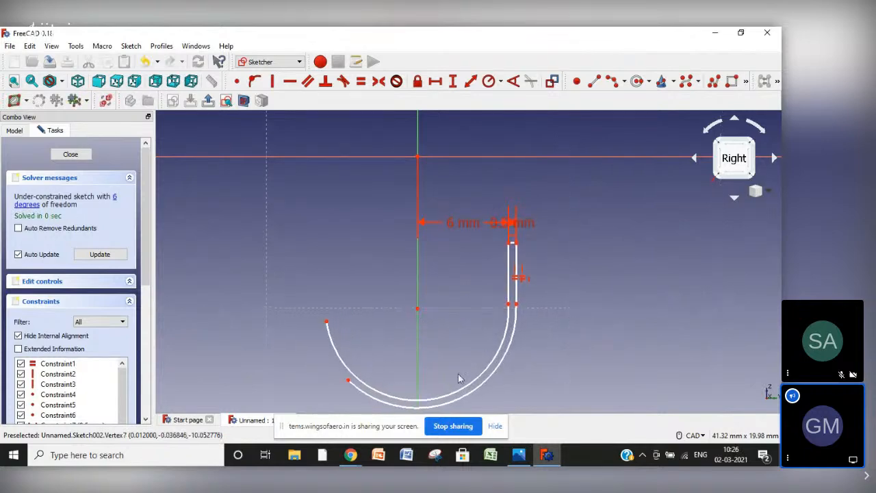
{"action": "left_click_drag", "start_coordinate": [515, 247], "coordinate": [516, 220]}
Make the inner arc tangent to the inner vertical line and the outer arc tangent to the outer vertical line
{"action": "left_click", "coordinate": [512, 312]}
{"action": "left_click", "coordinate": [510, 288]}
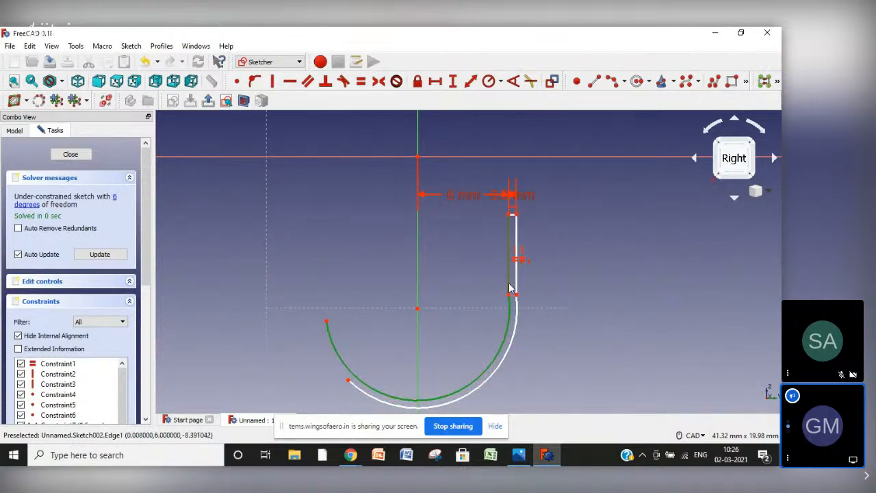
{"action": "left_click", "coordinate": [344, 81]}
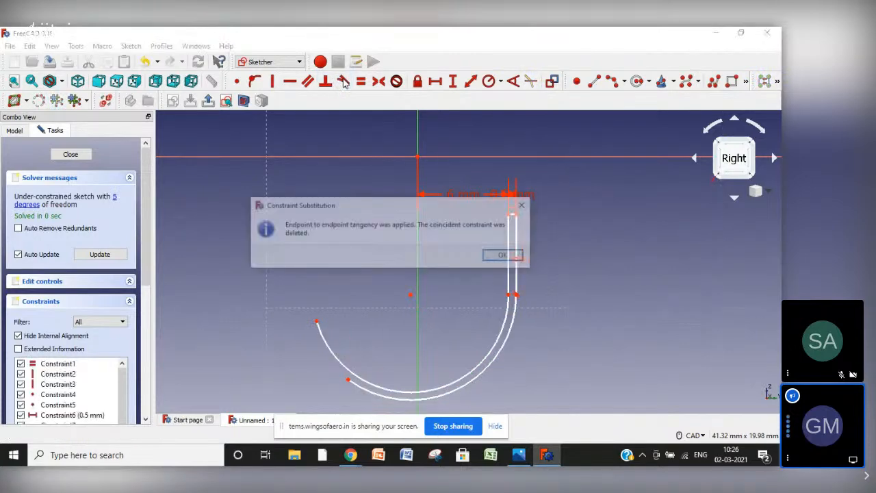
{"action": "left_click", "coordinate": [505, 256]}
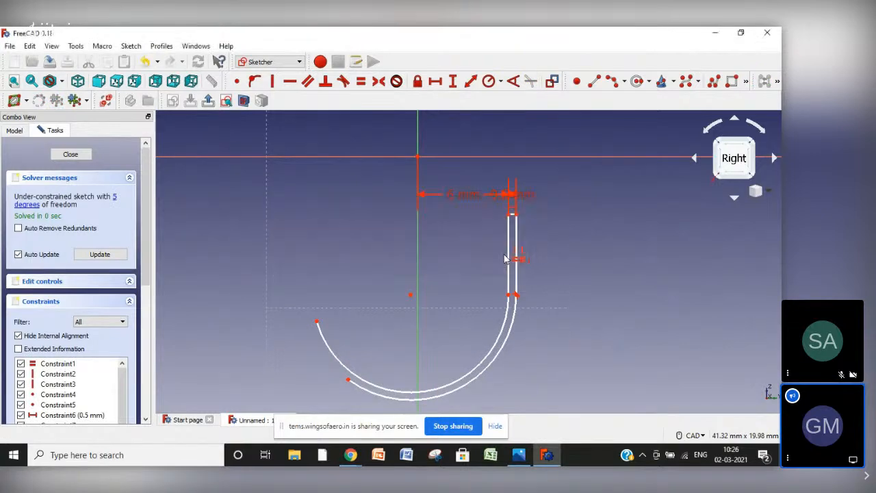
{"action": "left_click", "coordinate": [518, 288]}
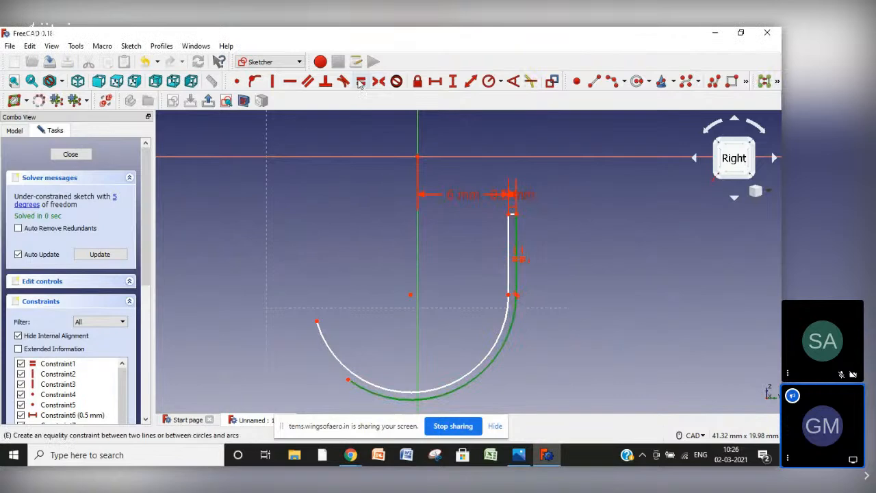
{"action": "left_click", "coordinate": [343, 81]}
{"action": "left_click", "coordinate": [506, 256]}
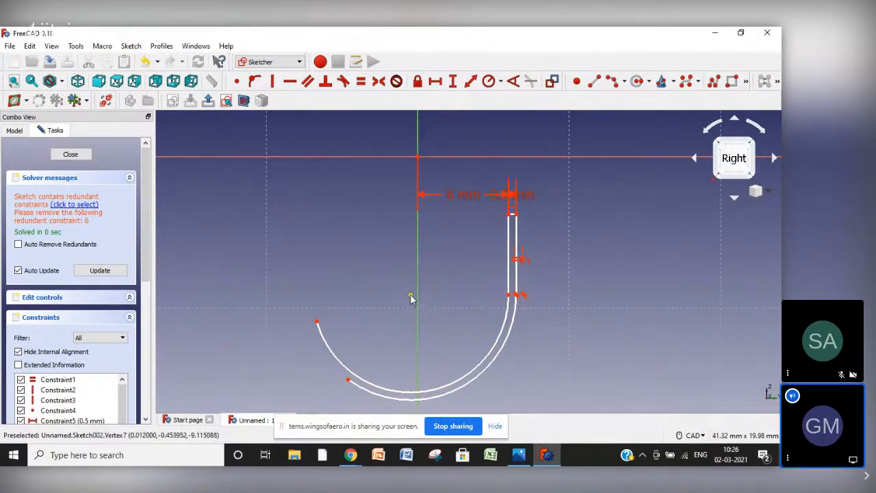
Adjust the profile so the arc centre lies near the vertical axis, and draw a short line along the axis across both arcs
{"action": "left_click_drag", "start_coordinate": [410, 296], "coordinate": [419, 311]}
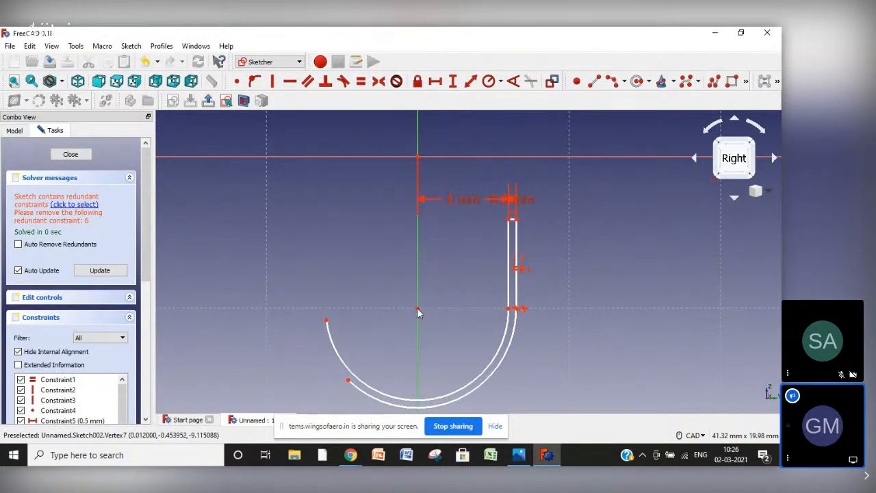
{"action": "left_click_drag", "start_coordinate": [517, 224], "coordinate": [517, 199]}
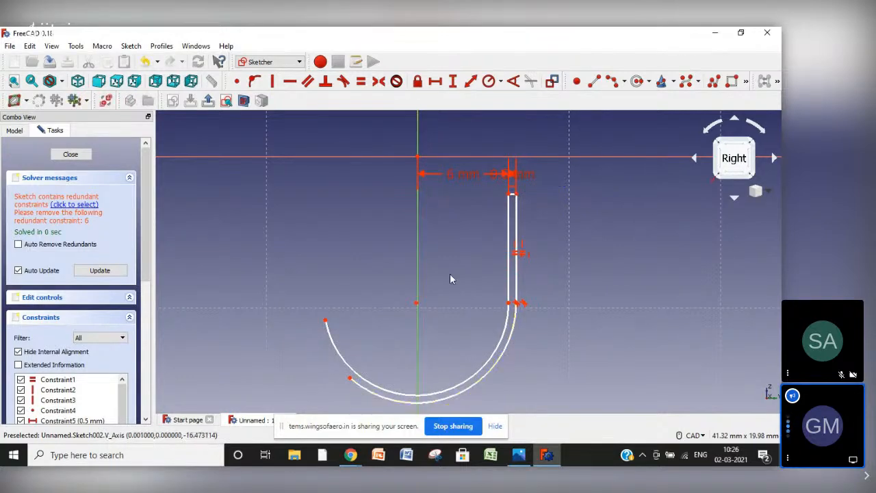
{"action": "left_click", "coordinate": [594, 81]}
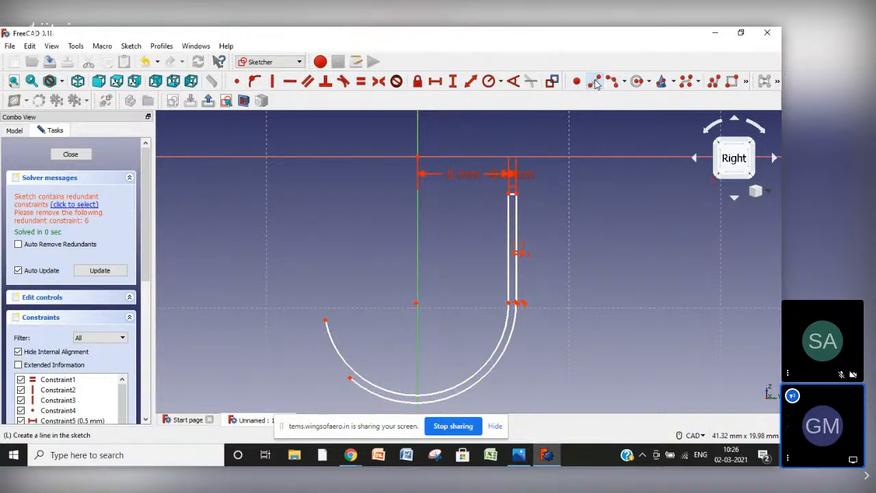
{"action": "left_click", "coordinate": [417, 381]}
{"action": "left_click", "coordinate": [418, 408]}
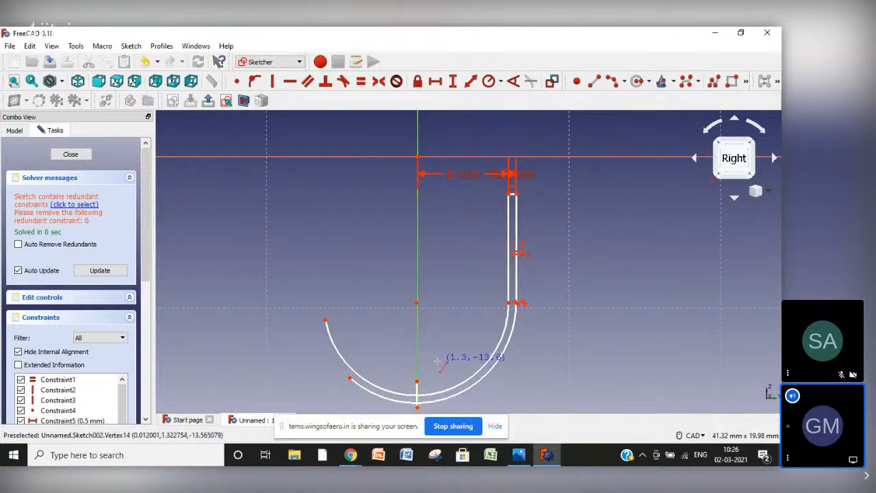
Trim away both arcs beyond the vertical axis and the short line's ends that stick out past the arcs
{"action": "left_click", "coordinate": [747, 82]}
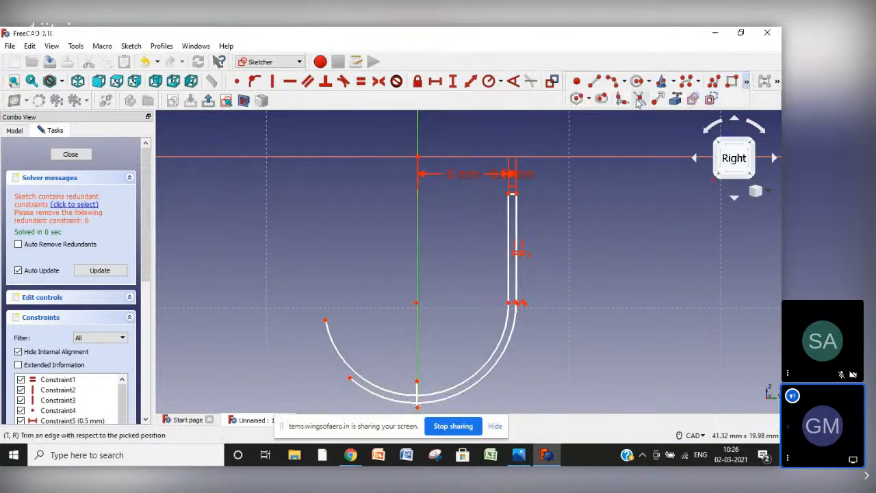
{"action": "left_click", "coordinate": [638, 98]}
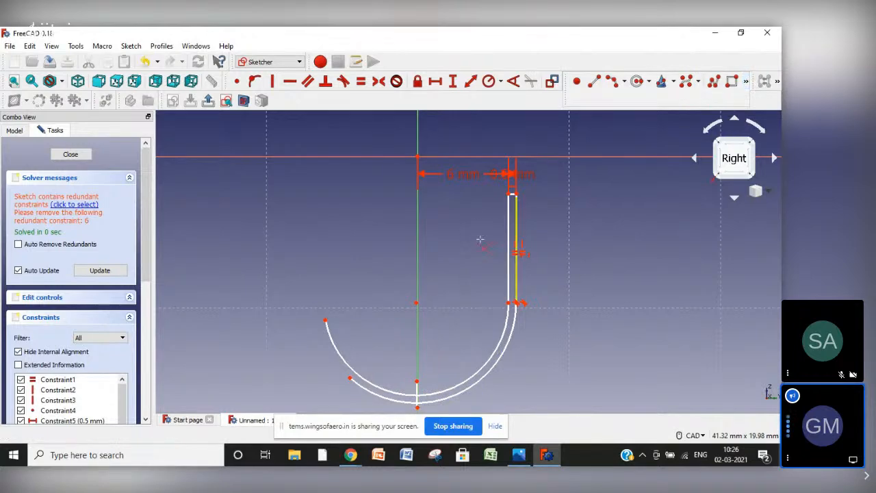
{"action": "left_click", "coordinate": [366, 384]}
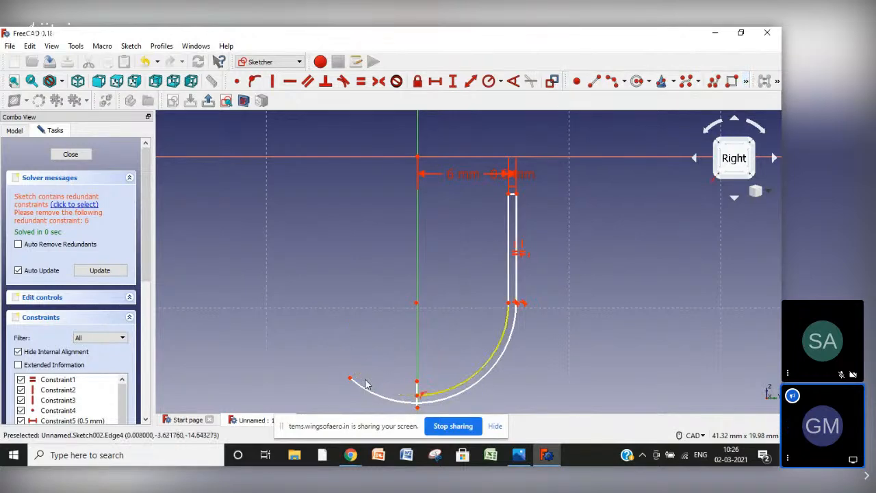
{"action": "left_click", "coordinate": [358, 381]}
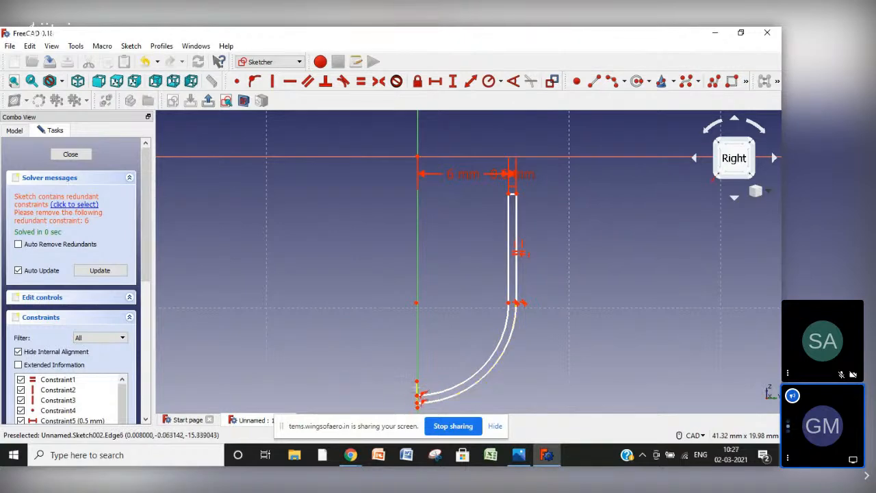
{"action": "scroll", "coordinate": [418, 404], "scroll_direction": "up", "scroll_amount": 5}
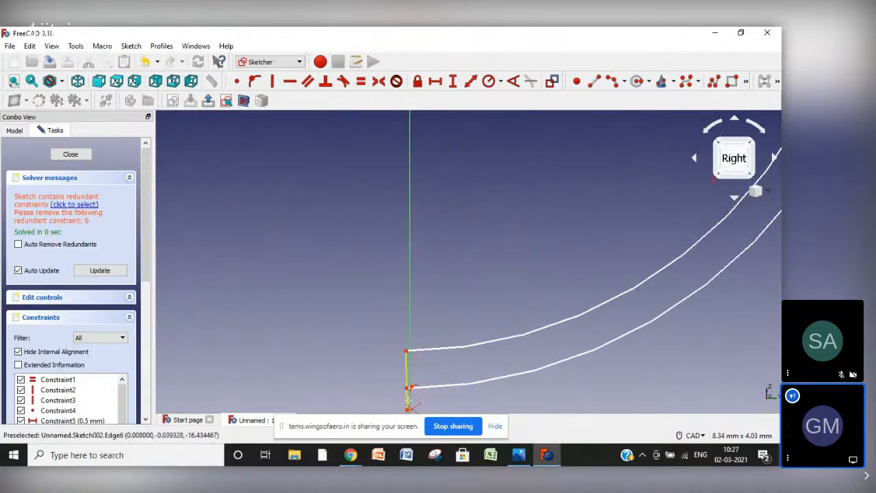
Constrain the short closing line to vertical, move it onto the vertical axis and close the sketch
{"action": "left_click", "coordinate": [273, 80]}
{"action": "left_click", "coordinate": [407, 368]}
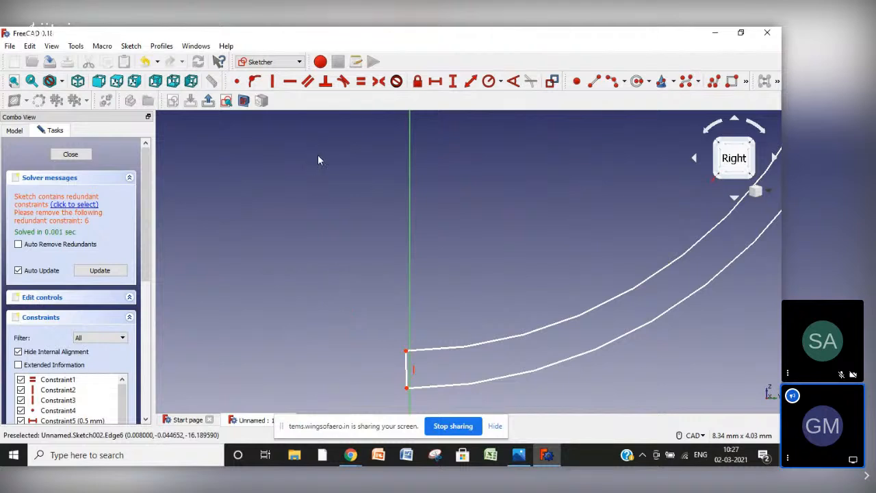
{"action": "left_click_drag", "start_coordinate": [406, 357], "coordinate": [412, 358]}
{"action": "scroll", "coordinate": [424, 348], "scroll_direction": "down", "scroll_amount": 6}
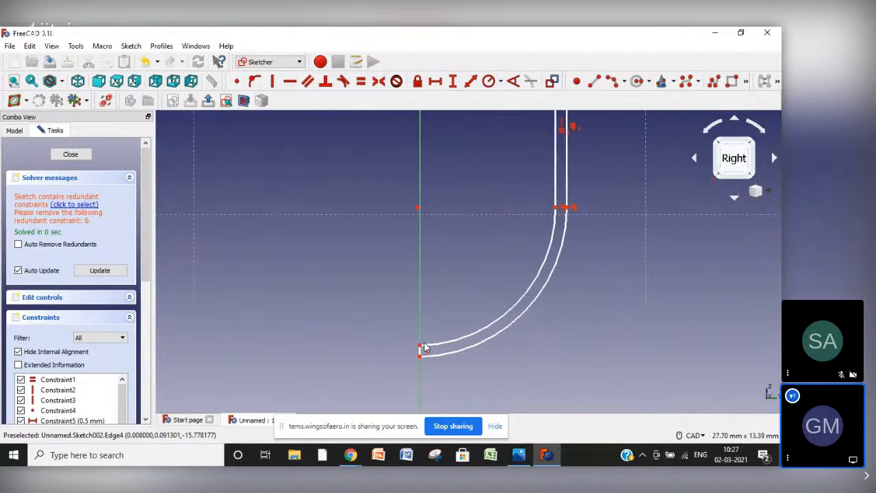
{"action": "scroll", "coordinate": [455, 317], "scroll_direction": "down", "scroll_amount": 2}
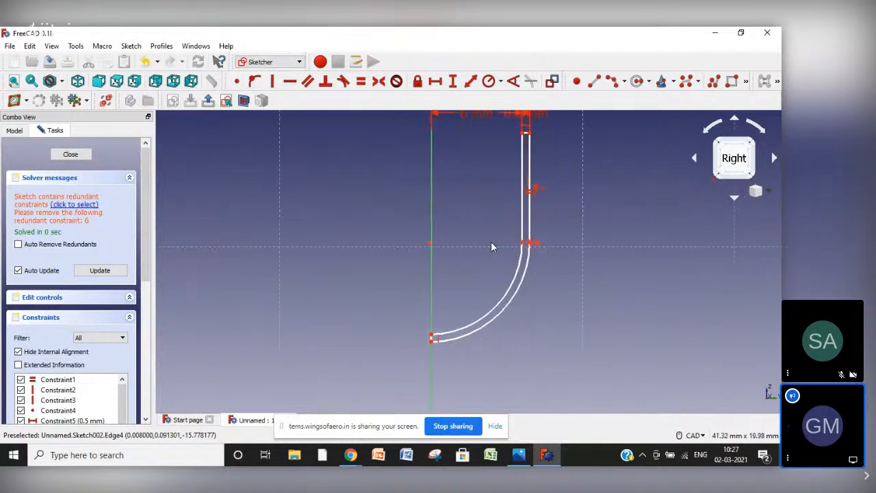
{"action": "scroll", "coordinate": [491, 242], "scroll_direction": "down", "scroll_amount": 2}
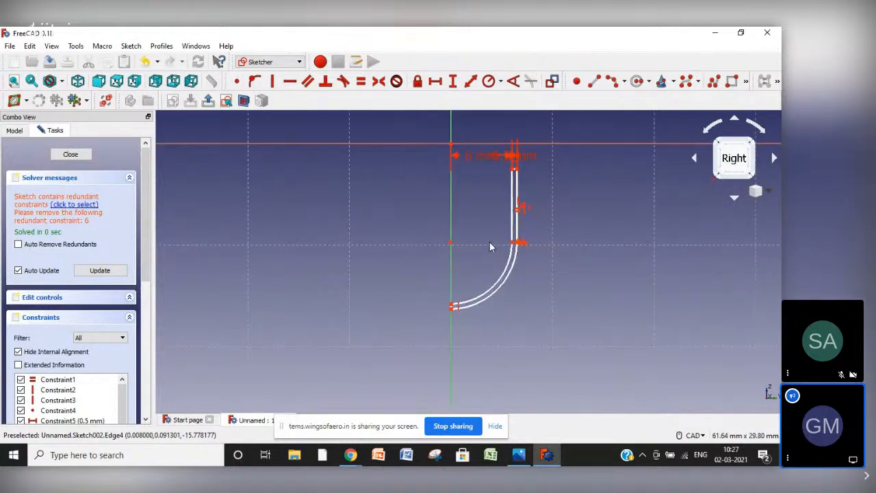
{"action": "left_click", "coordinate": [71, 154]}
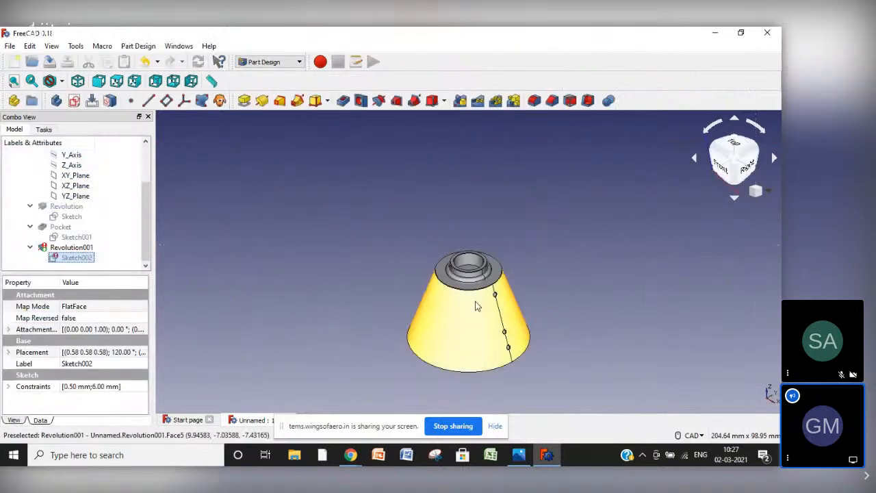
Examine the revolved body from above and from the sides down to its open underside
{"action": "left_click", "coordinate": [736, 209]}
{"action": "left_click", "coordinate": [736, 199]}
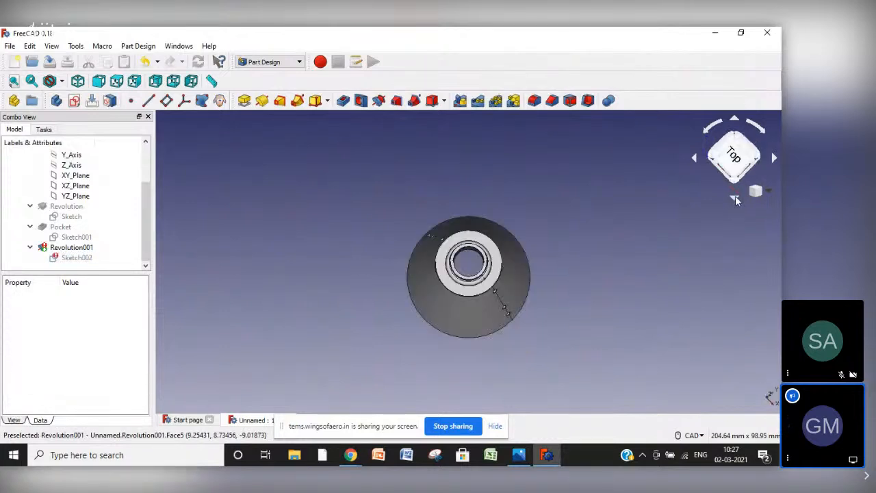
{"action": "left_click", "coordinate": [736, 199]}
{"action": "left_click", "coordinate": [736, 199]}
{"action": "left_click", "coordinate": [736, 199]}
{"action": "left_click", "coordinate": [736, 199]}
{"action": "left_click", "coordinate": [736, 199]}
{"action": "left_click", "coordinate": [736, 198]}
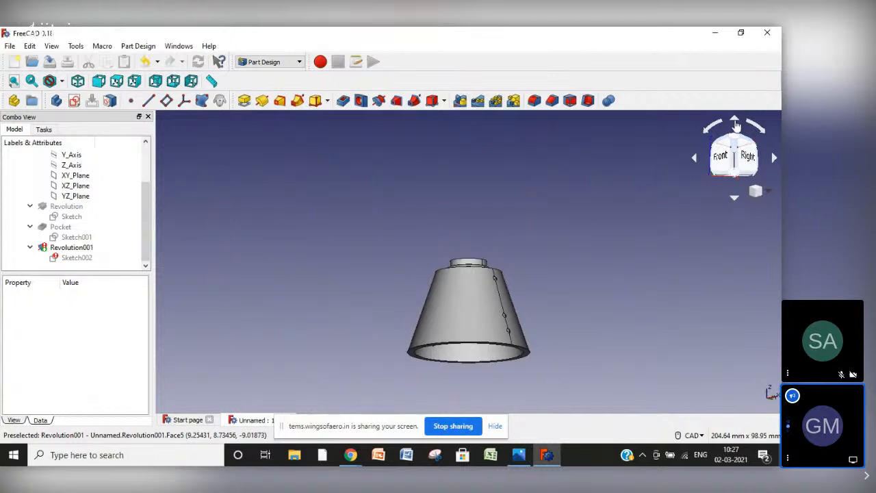
Delete the failed second revolution feature while keeping its sketch
{"action": "left_click", "coordinate": [75, 259]}
{"action": "left_click", "coordinate": [62, 251]}
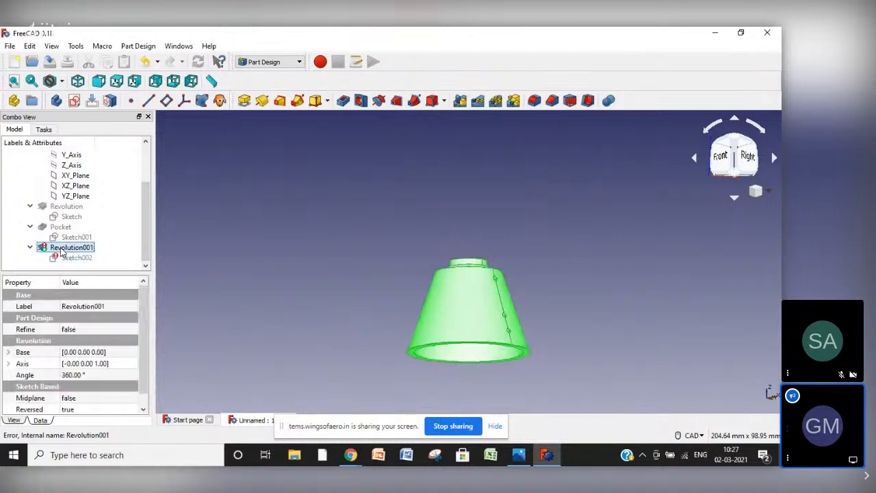
{"action": "key", "text": "Delete"}
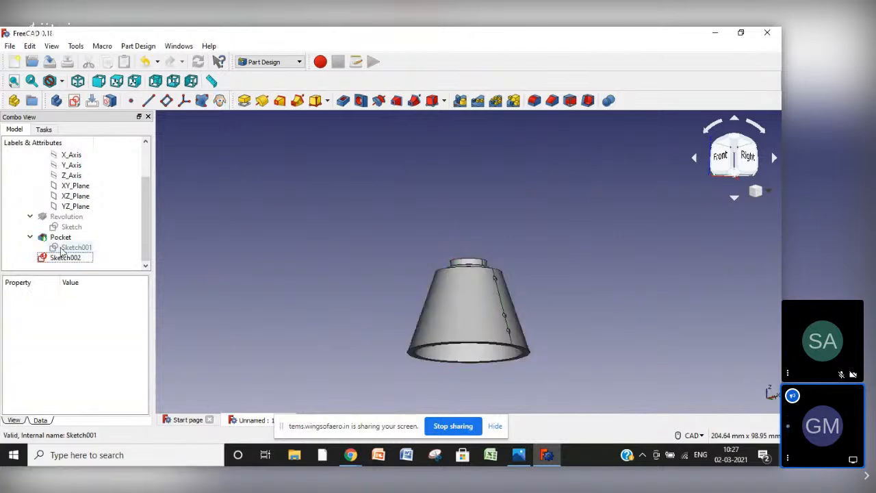
Remove the redundant constraint from the curved profile sketch and close the sketch
{"action": "left_click", "coordinate": [66, 260]}
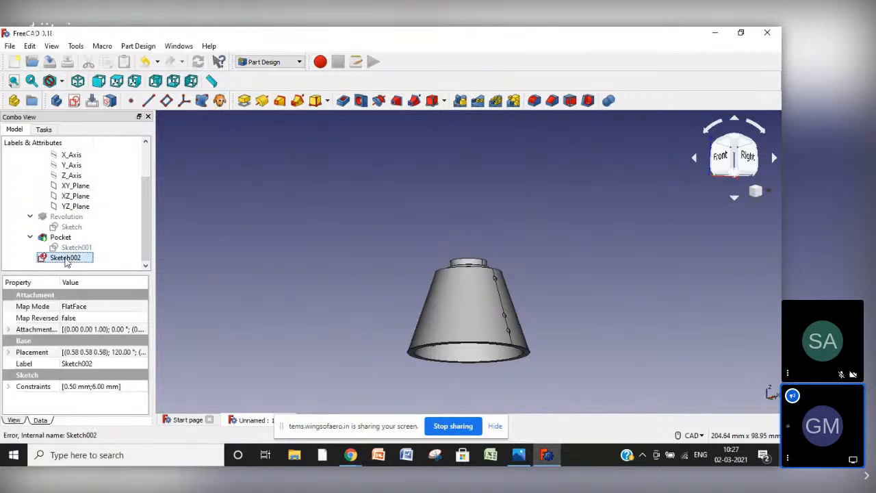
{"action": "double_click", "coordinate": [66, 258]}
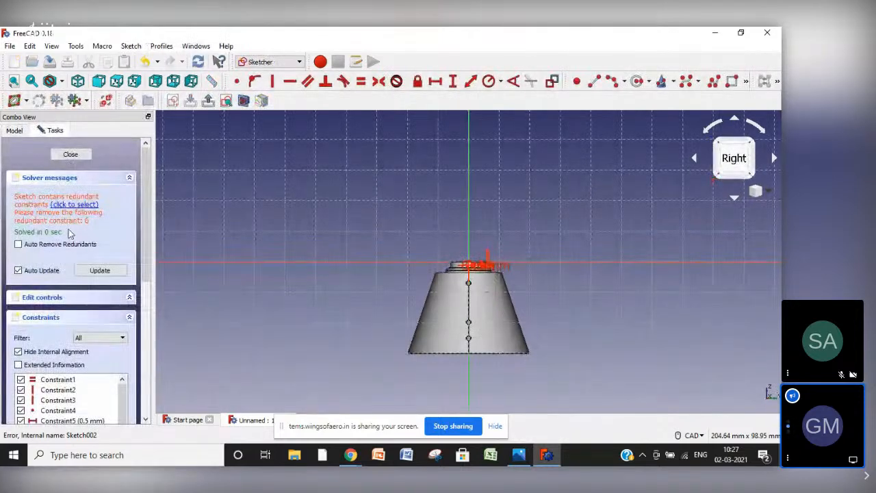
{"action": "left_click", "coordinate": [73, 206]}
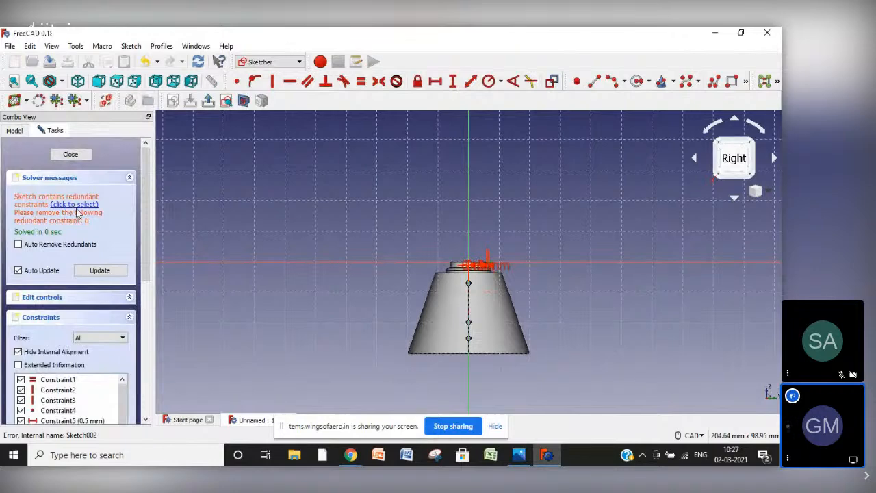
{"action": "key", "text": "Delete"}
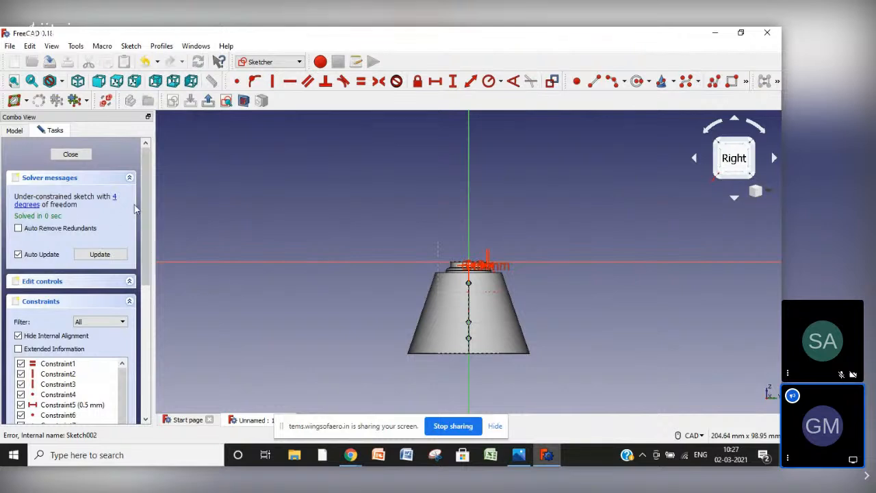
{"action": "left_click", "coordinate": [70, 154]}
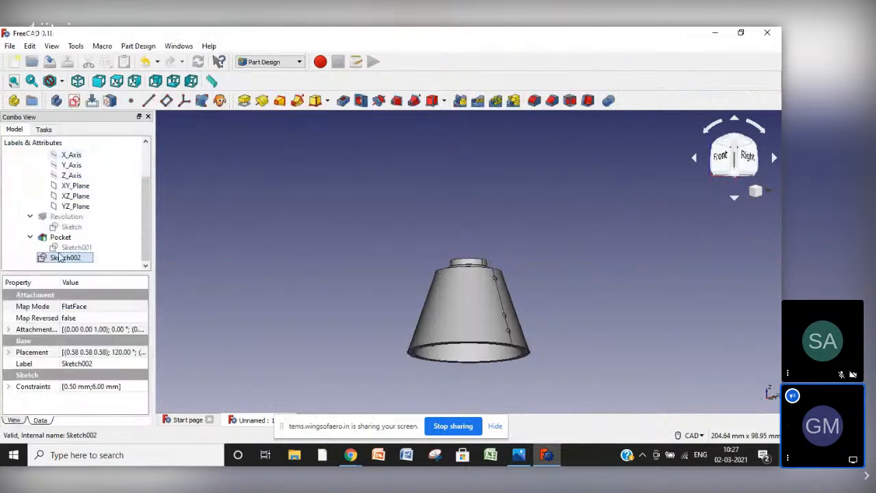
Try to revolve the curved profile sketch 360° about the base Z axis
{"action": "left_click", "coordinate": [262, 101]}
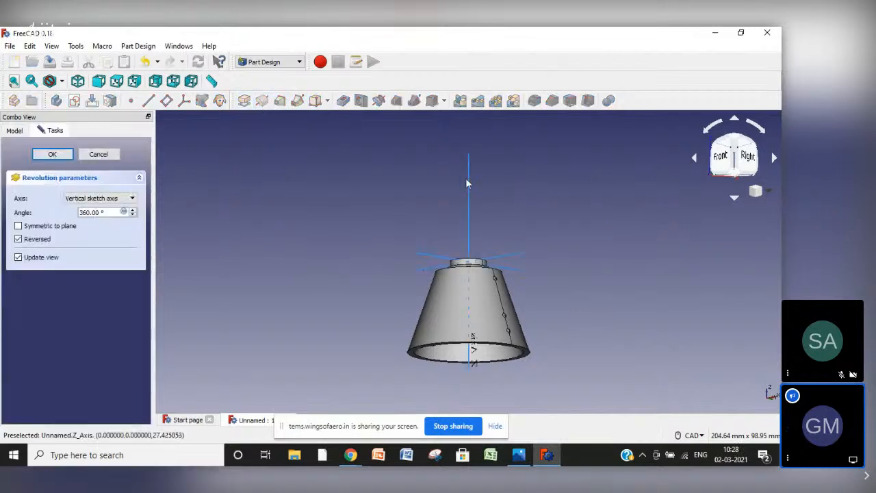
{"action": "left_click", "coordinate": [469, 181]}
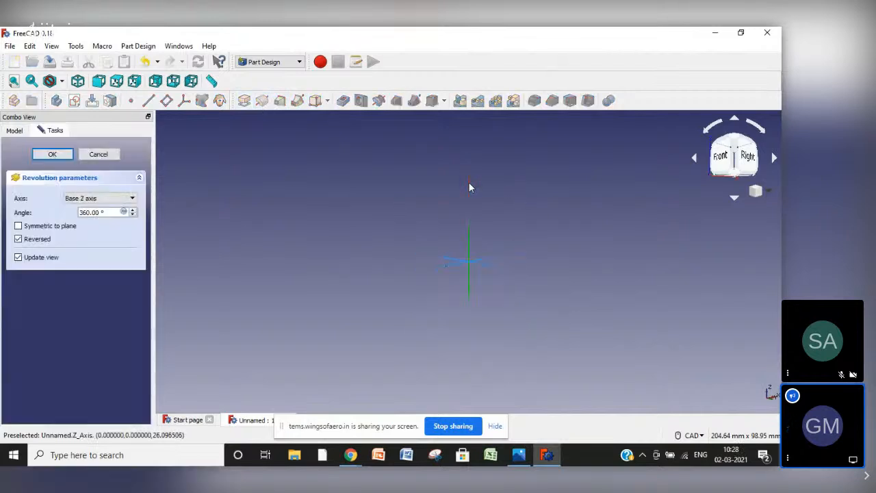
{"action": "left_click", "coordinate": [56, 154]}
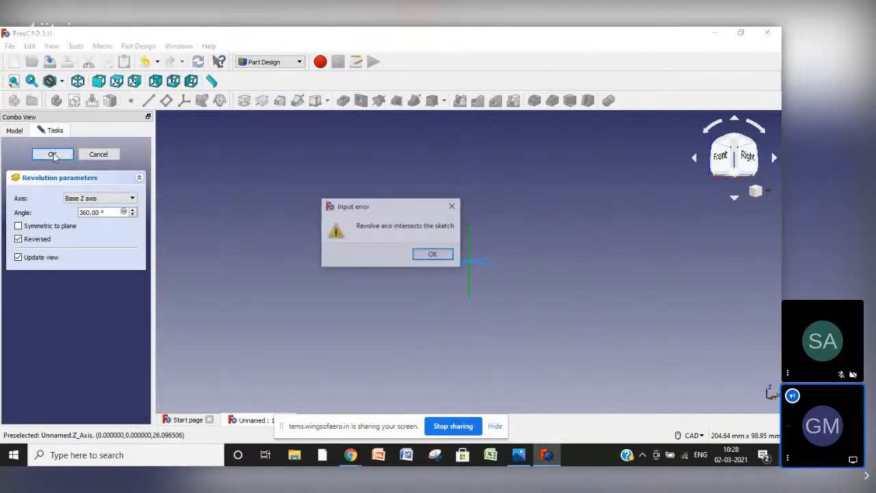
{"action": "left_click", "coordinate": [434, 256]}
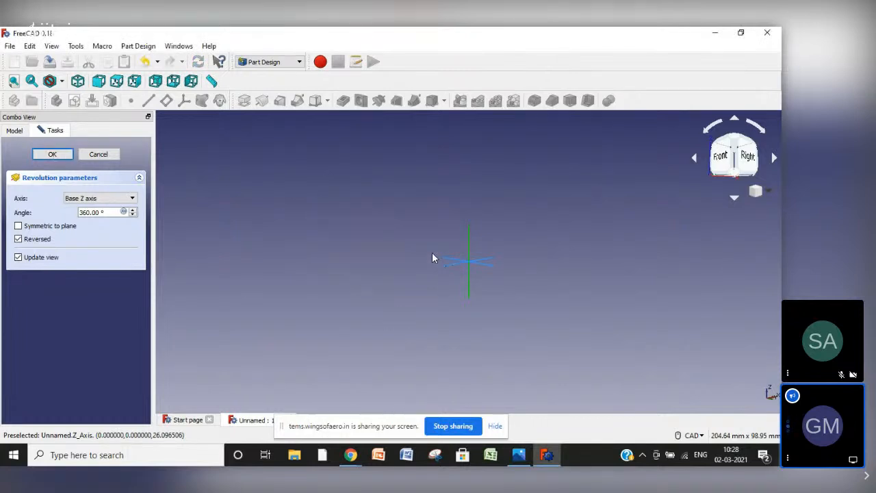
{"action": "left_click", "coordinate": [98, 154]}
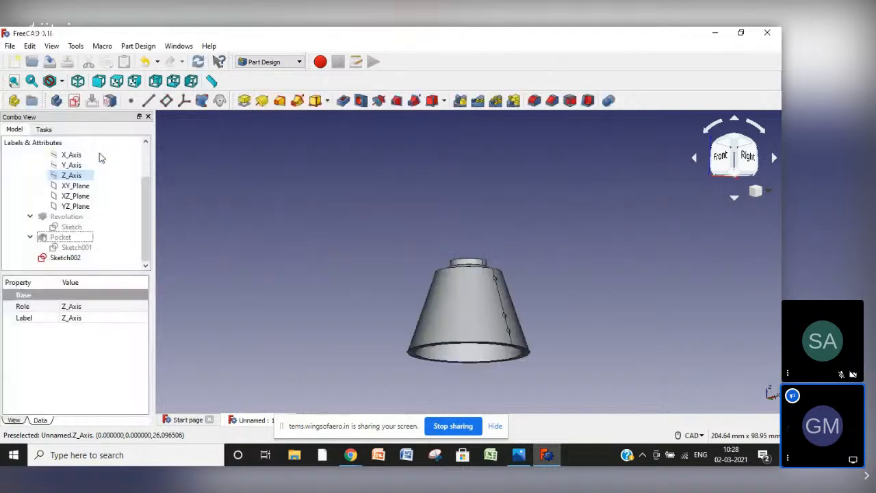
{"action": "double_click", "coordinate": [66, 257]}
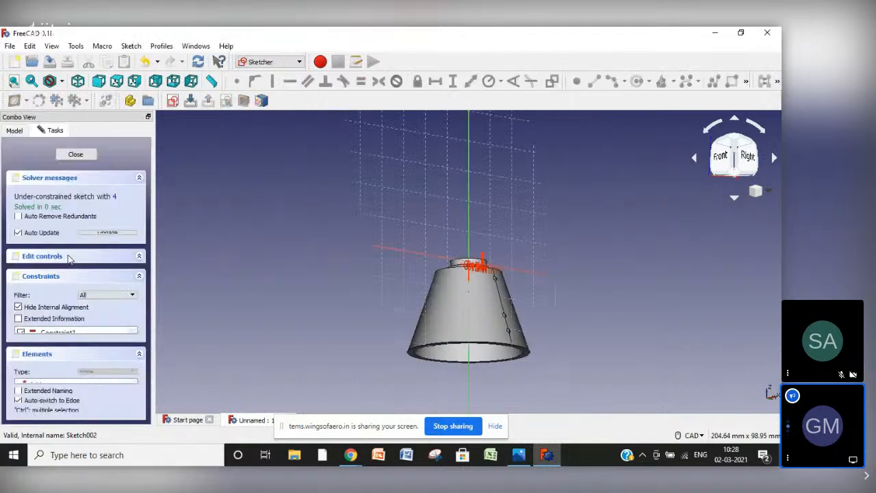
{"action": "scroll", "coordinate": [491, 278], "scroll_direction": "up", "scroll_amount": 8}
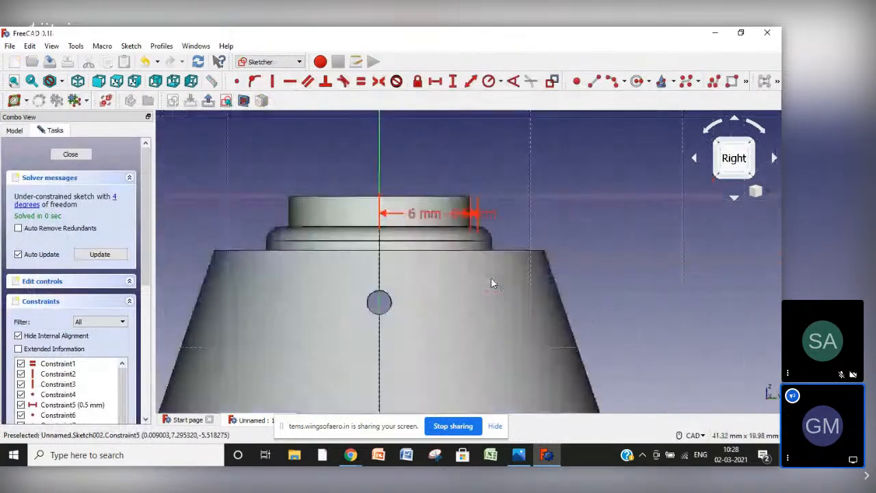
{"action": "left_click", "coordinate": [71, 154]}
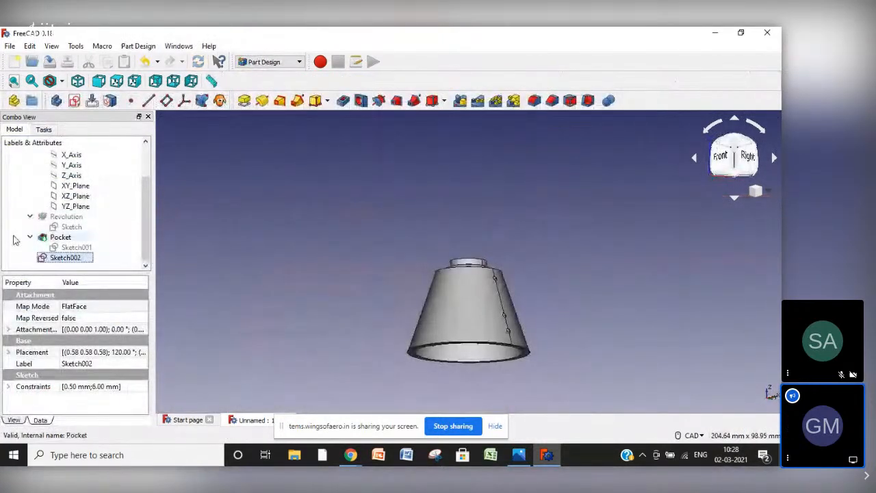
Hide the pocketed body so that the curved profile sketch can be edited unobstructed
{"action": "left_click", "coordinate": [66, 219]}
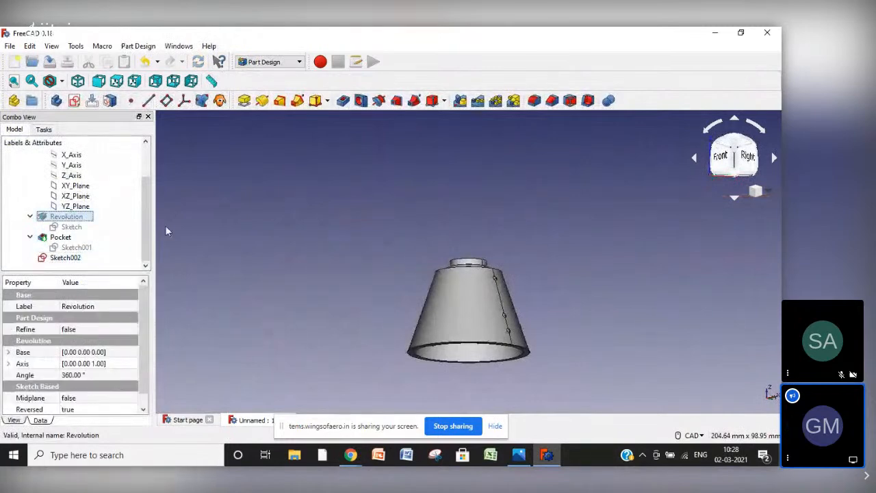
{"action": "left_click", "coordinate": [514, 339]}
{"action": "key", "text": "space"}
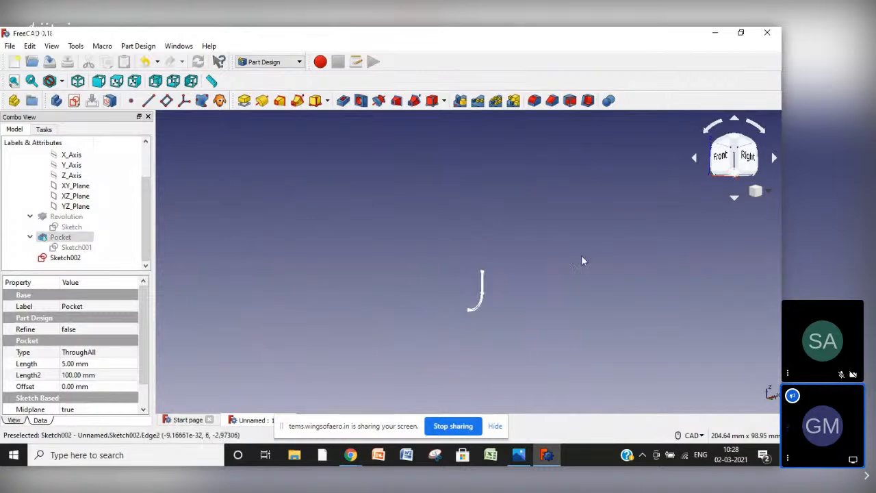
Move the arcs' shared centre slightly off the vertical axis towards the profile and close the sketch
{"action": "double_click", "coordinate": [59, 259]}
{"action": "scroll", "coordinate": [500, 296], "scroll_direction": "up", "scroll_amount": 6}
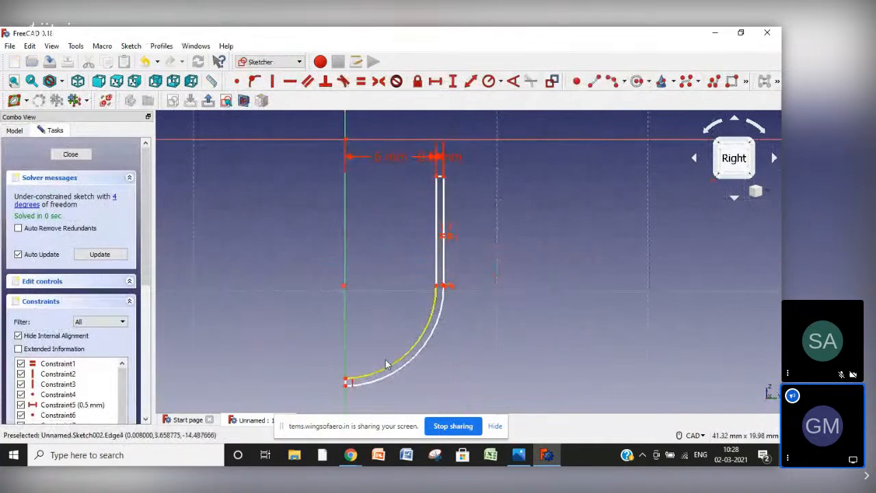
{"action": "mouse_move", "coordinate": [346, 288]}
{"action": "left_mouse_down"}
{"action": "mouse_move", "coordinate": [353, 293]}
{"action": "mouse_move", "coordinate": [348, 289]}
{"action": "left_mouse_up"}
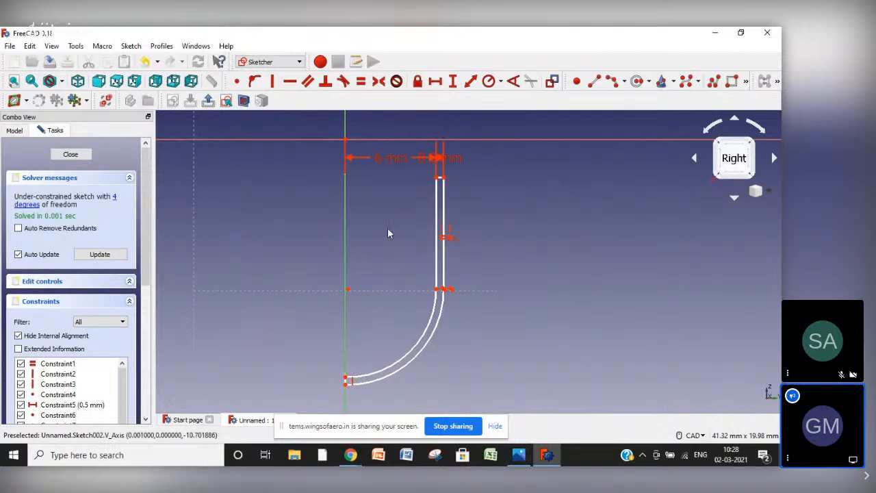
{"action": "left_click", "coordinate": [72, 154]}
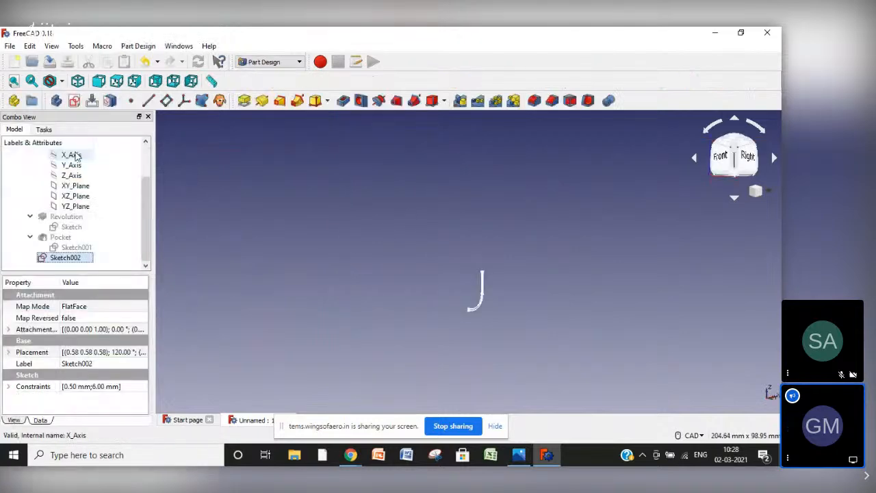
Revolve the curved profile sketch 360° about the base Z axis with the reversed option
{"action": "left_click", "coordinate": [263, 100]}
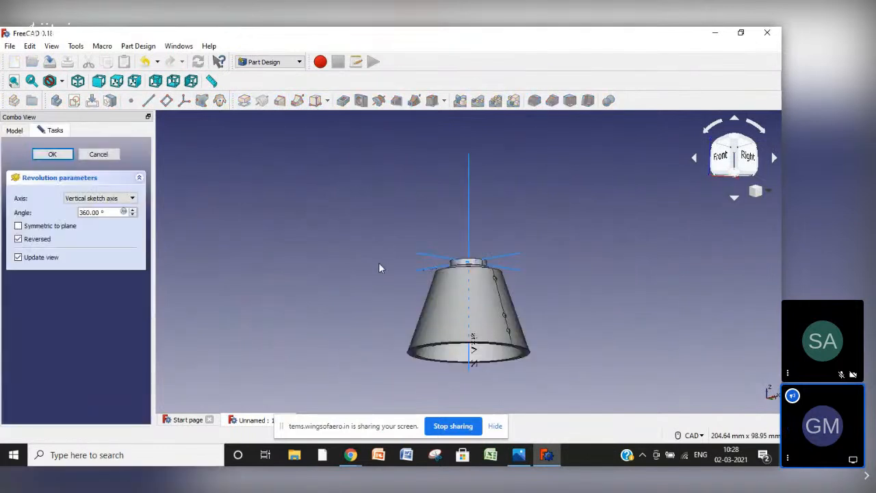
{"action": "left_click", "coordinate": [469, 202]}
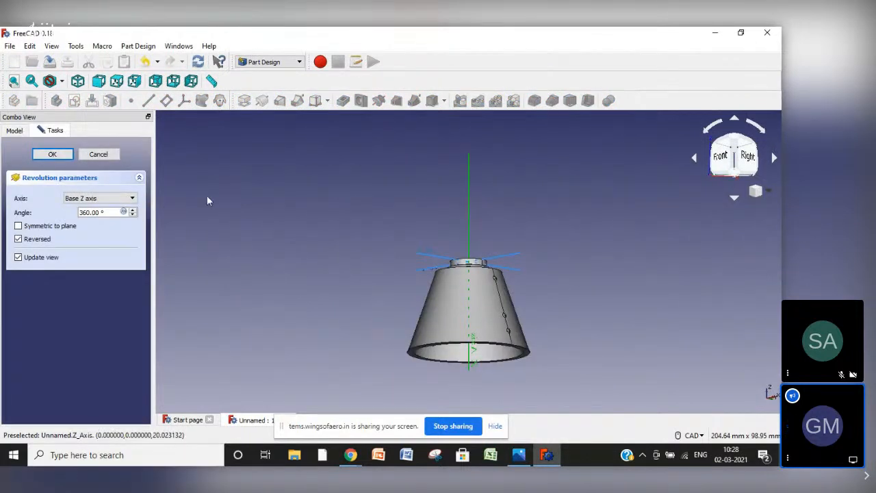
{"action": "left_click", "coordinate": [52, 155]}
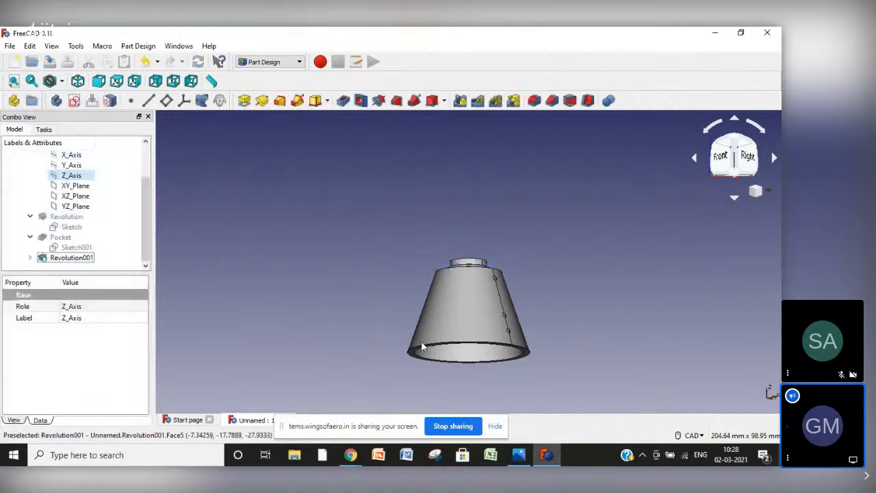
Examine the revolved curved cup inside the body from the sides and from below
{"action": "left_click", "coordinate": [735, 199]}
{"action": "left_click", "coordinate": [735, 198]}
{"action": "left_click", "coordinate": [734, 199]}
{"action": "left_click", "coordinate": [735, 199]}
{"action": "left_click", "coordinate": [734, 199]}
{"action": "left_click", "coordinate": [735, 198]}
{"action": "left_click", "coordinate": [735, 199]}
{"action": "left_click", "coordinate": [734, 199]}
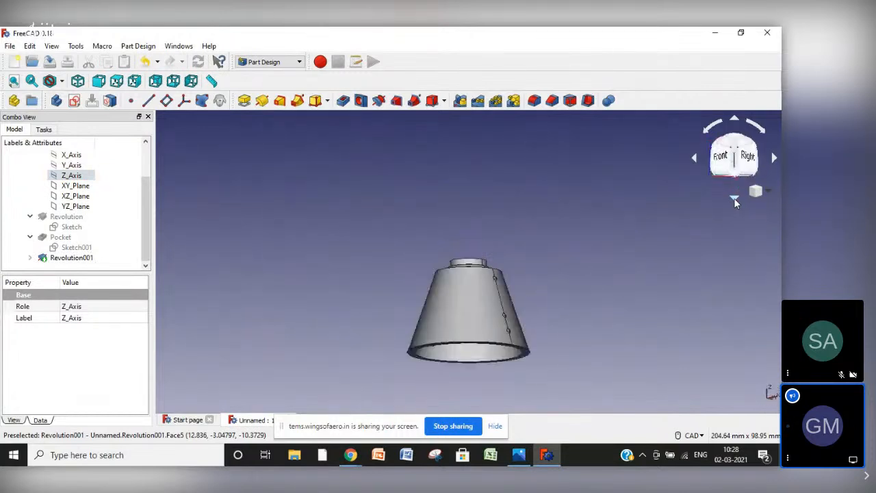
{"action": "left_click", "coordinate": [734, 121]}
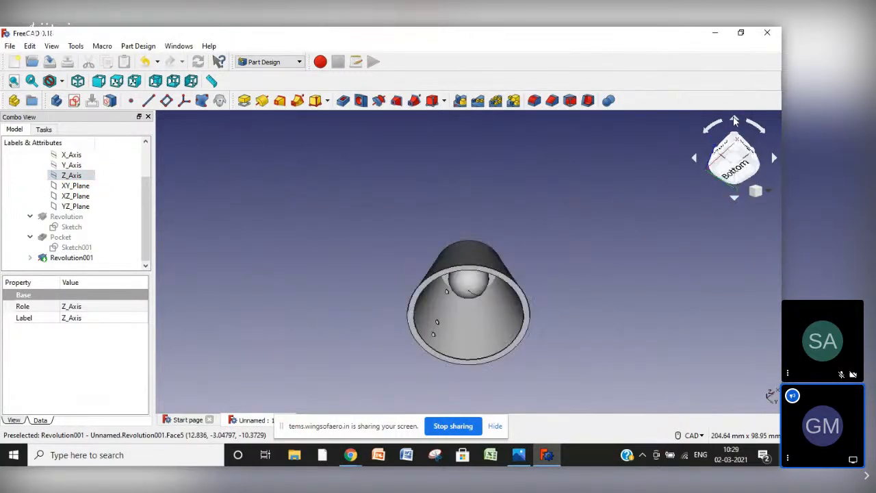
{"action": "left_click", "coordinate": [734, 121]}
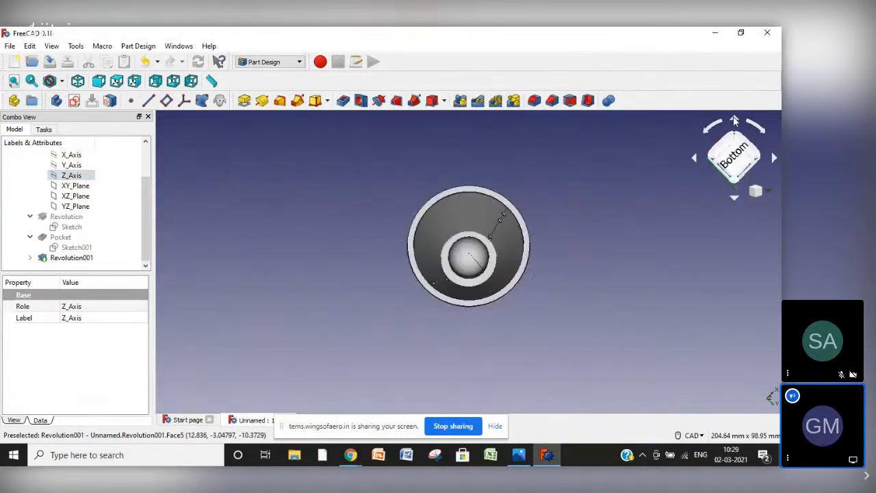
Try to start a new sketch on the domed face inside the body, and clear the selection
{"action": "left_click", "coordinate": [469, 259]}
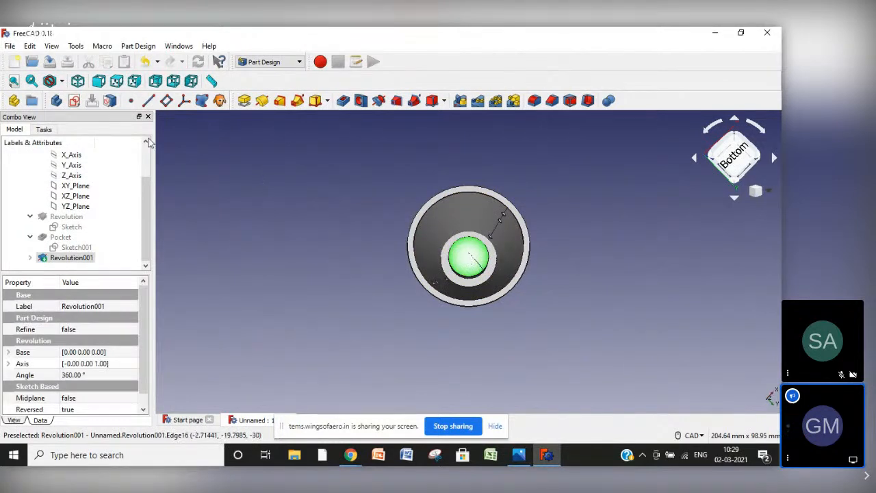
{"action": "left_click", "coordinate": [75, 104]}
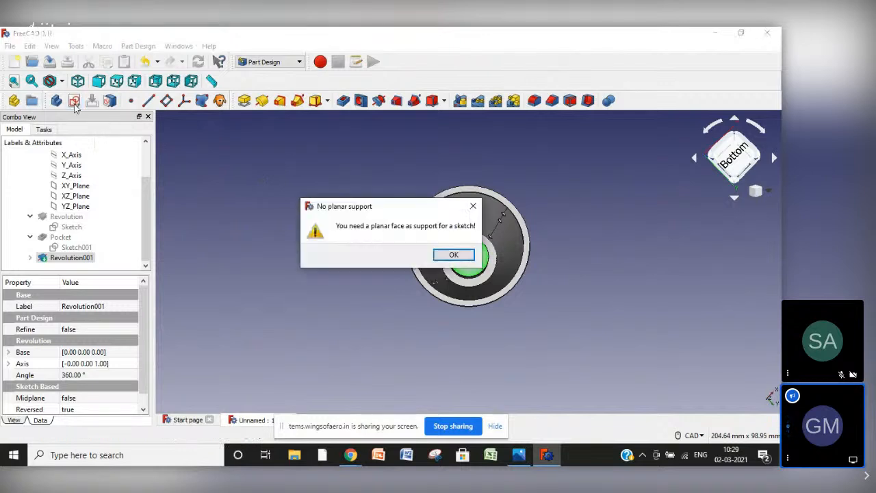
{"action": "left_click", "coordinate": [453, 254]}
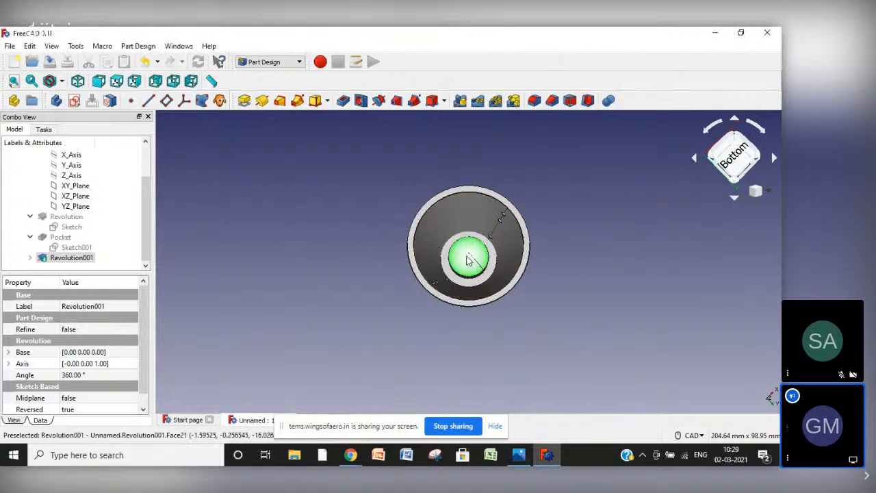
{"action": "left_click", "coordinate": [614, 236]}
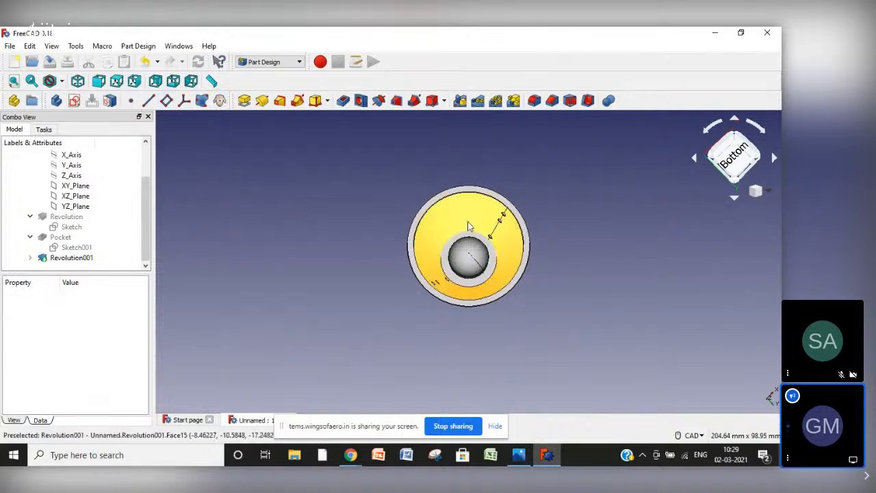
Create a datum plane attached to the base XY plane, and view the body from below
{"action": "left_click", "coordinate": [769, 192]}
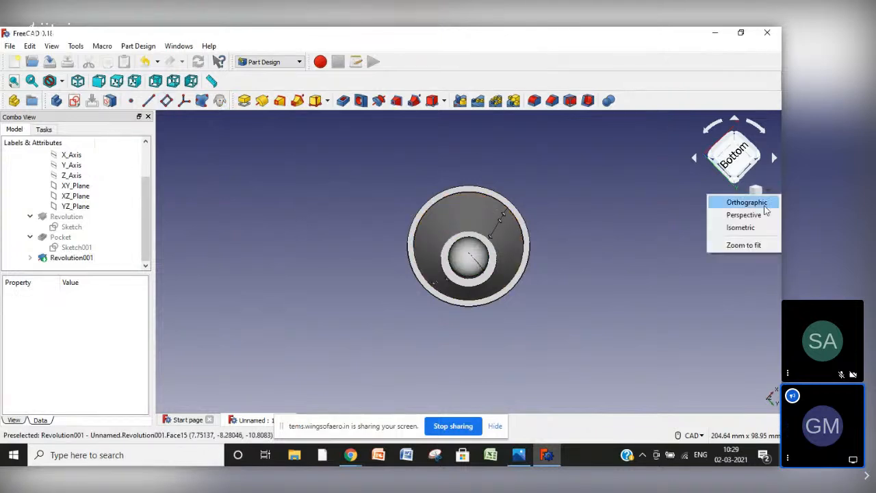
{"action": "left_click", "coordinate": [741, 227]}
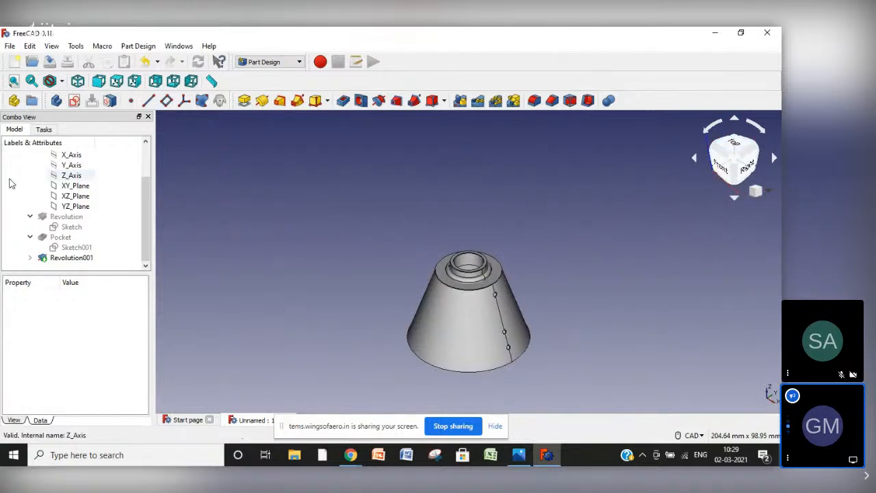
{"action": "left_click", "coordinate": [77, 189]}
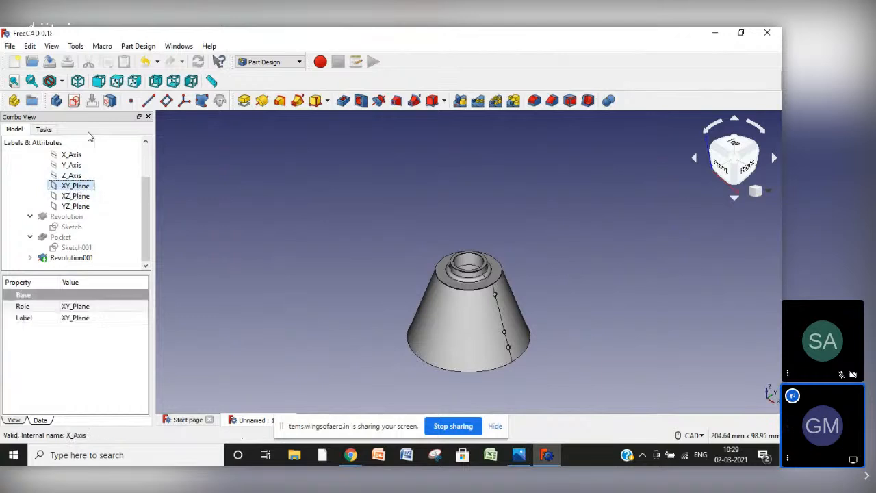
{"action": "left_click", "coordinate": [164, 102]}
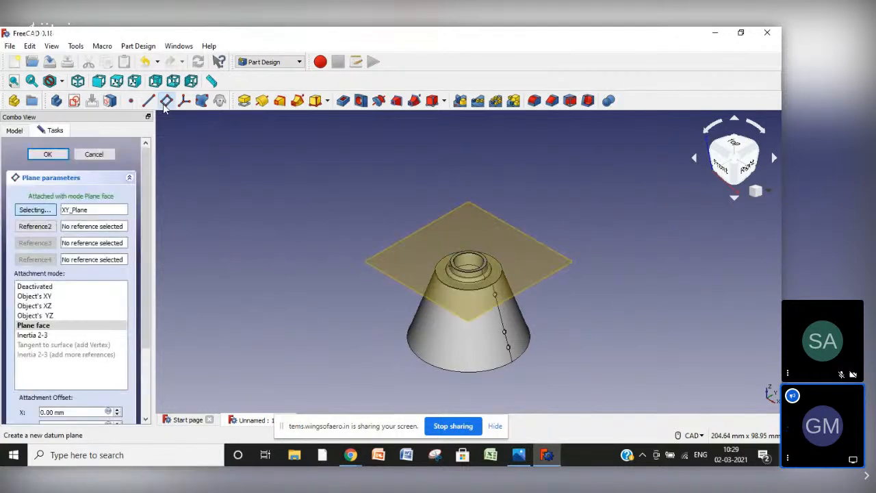
{"action": "left_click", "coordinate": [733, 197]}
{"action": "left_click", "coordinate": [734, 198]}
{"action": "left_click", "coordinate": [734, 198]}
{"action": "left_click", "coordinate": [734, 198]}
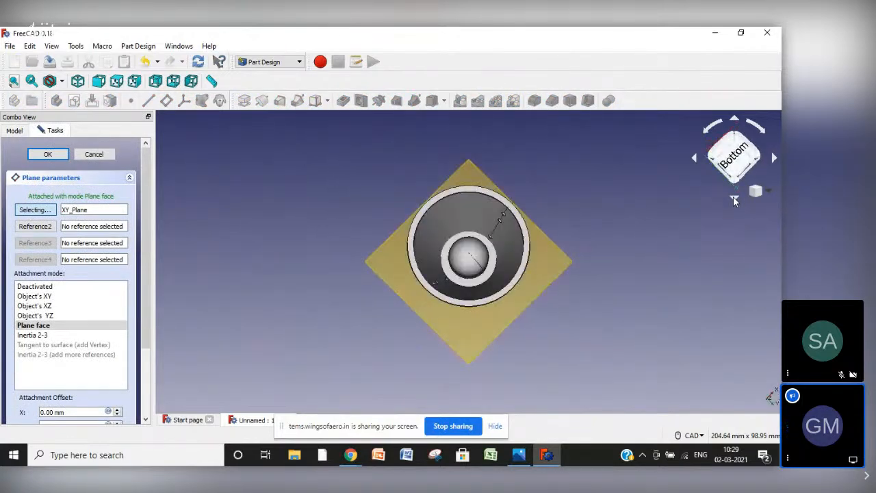
{"action": "left_click", "coordinate": [734, 198]}
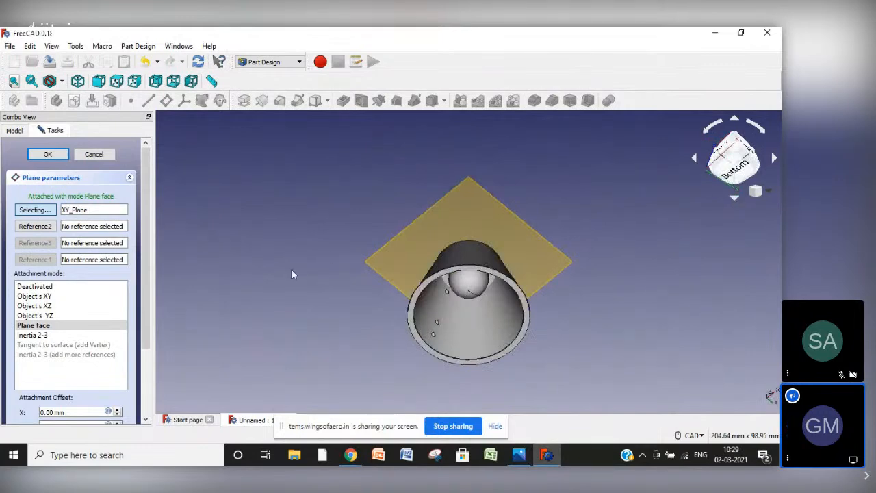
Set the datum plane's Z attachment offset to -17 mm and accept the plane
{"action": "left_click", "coordinate": [145, 419]}
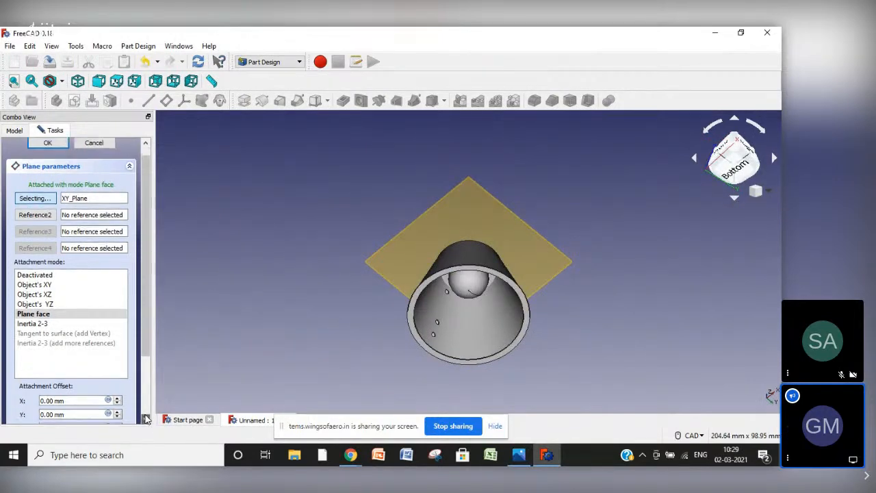
{"action": "left_click", "coordinate": [145, 419]}
{"action": "left_click", "coordinate": [117, 384]}
{"action": "left_click", "coordinate": [117, 384]}
{"action": "left_click", "coordinate": [117, 385]}
{"action": "left_click", "coordinate": [117, 385]}
{"action": "left_click", "coordinate": [117, 385]}
{"action": "left_click", "coordinate": [118, 385]}
{"action": "left_click", "coordinate": [117, 385]}
{"action": "left_click", "coordinate": [117, 385]}
{"action": "left_click", "coordinate": [117, 385]}
{"action": "left_click", "coordinate": [117, 385]}
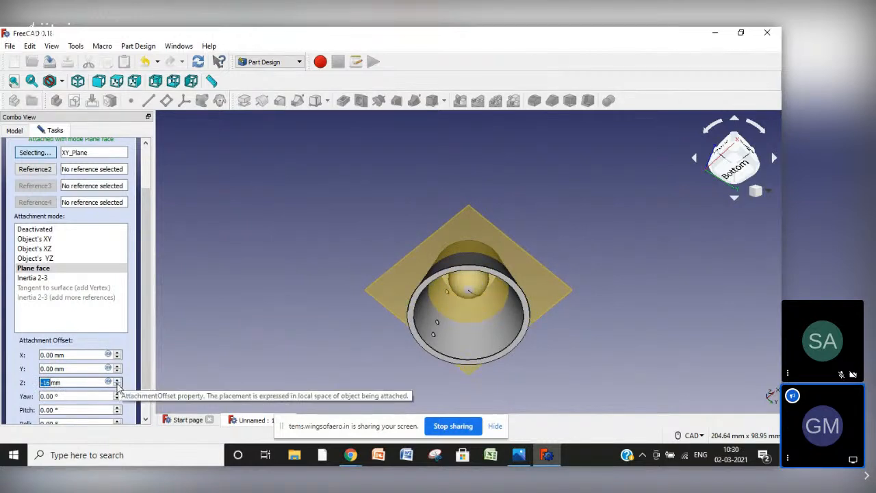
{"action": "left_click", "coordinate": [117, 385]}
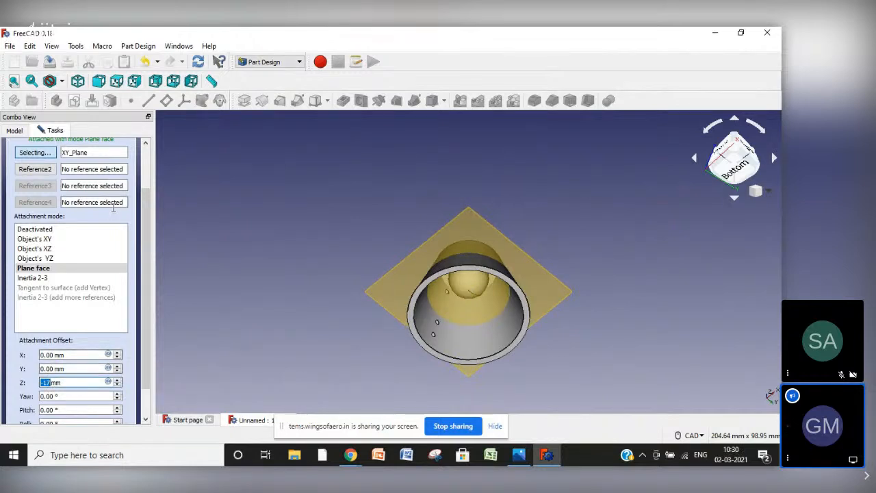
{"action": "left_click", "coordinate": [145, 143]}
{"action": "scroll", "coordinate": [145, 143], "scroll_direction": "up", "scroll_amount": 4}
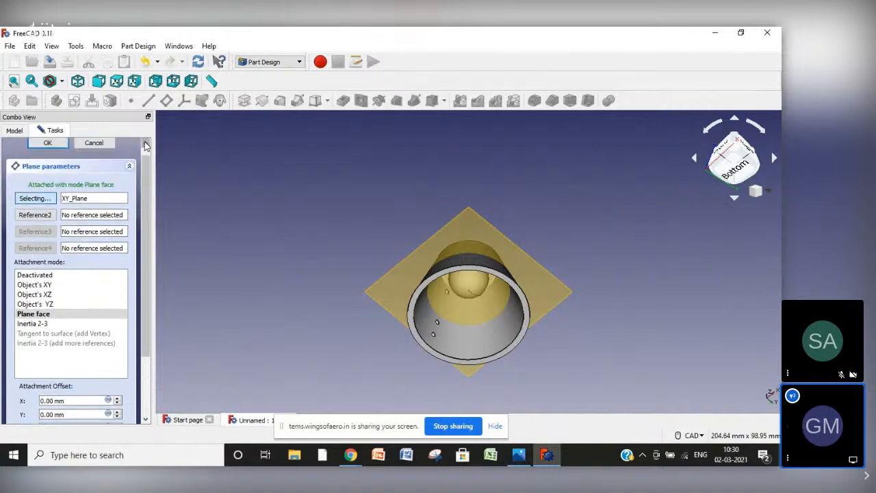
{"action": "left_click", "coordinate": [60, 155]}
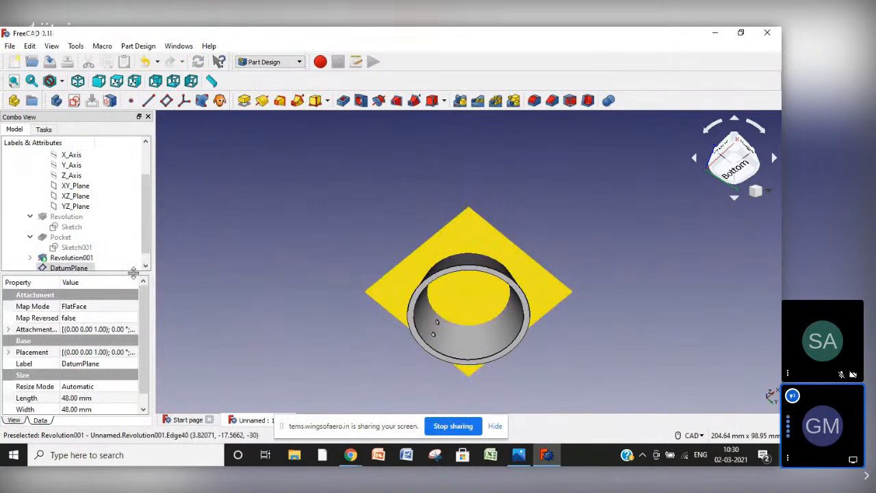
Sketch twelve scattered circles on the datum plane within the central dome's outline, and close the sketch
{"action": "left_click", "coordinate": [74, 100]}
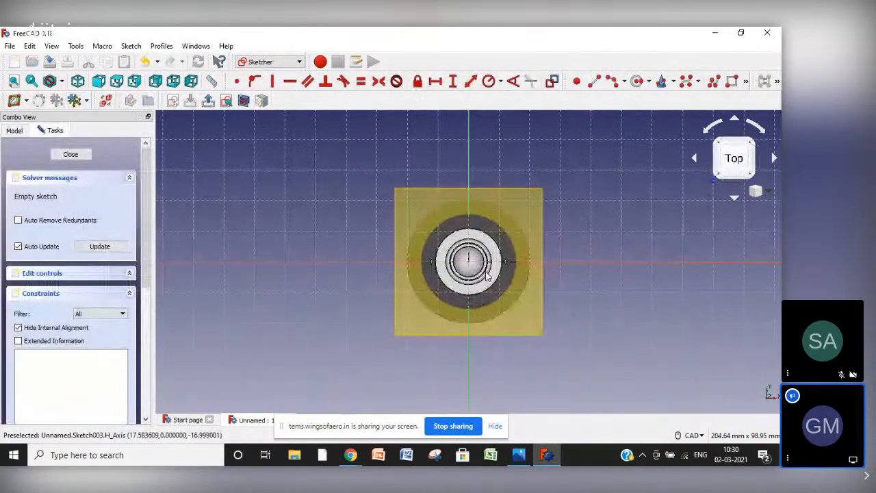
{"action": "scroll", "coordinate": [474, 271], "scroll_direction": "up", "scroll_amount": 5}
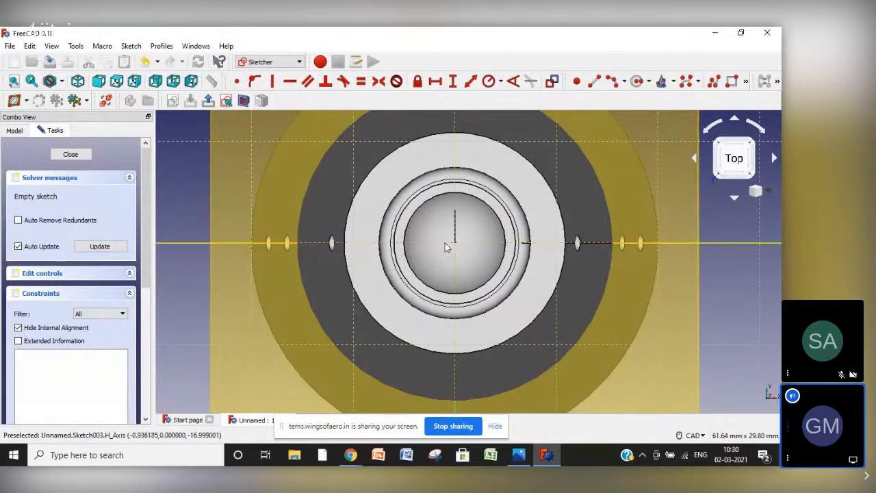
{"action": "scroll", "coordinate": [461, 241], "scroll_direction": "up", "scroll_amount": 4}
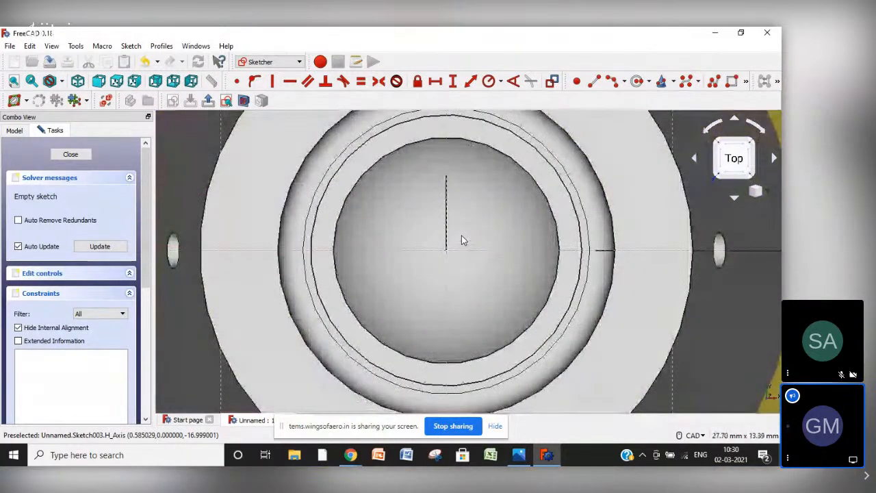
{"action": "left_click", "coordinate": [635, 83]}
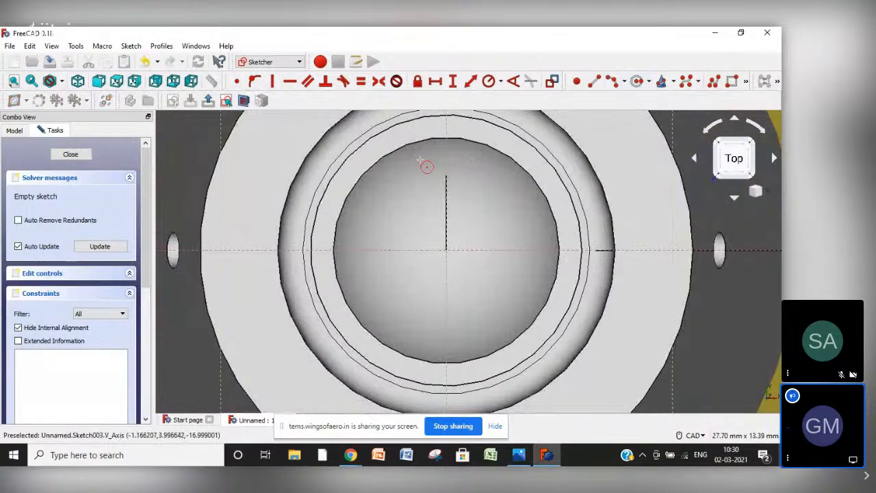
{"action": "left_click", "coordinate": [419, 160]}
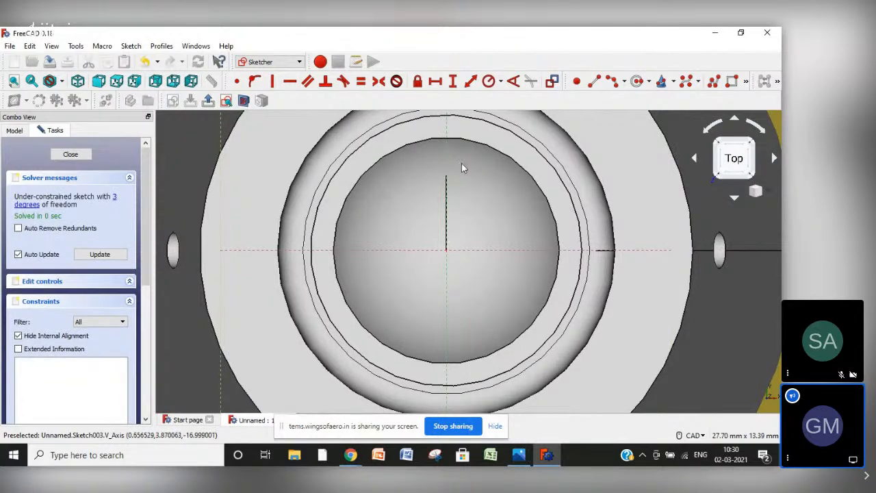
{"action": "left_click", "coordinate": [488, 187]}
{"action": "left_click", "coordinate": [425, 204]}
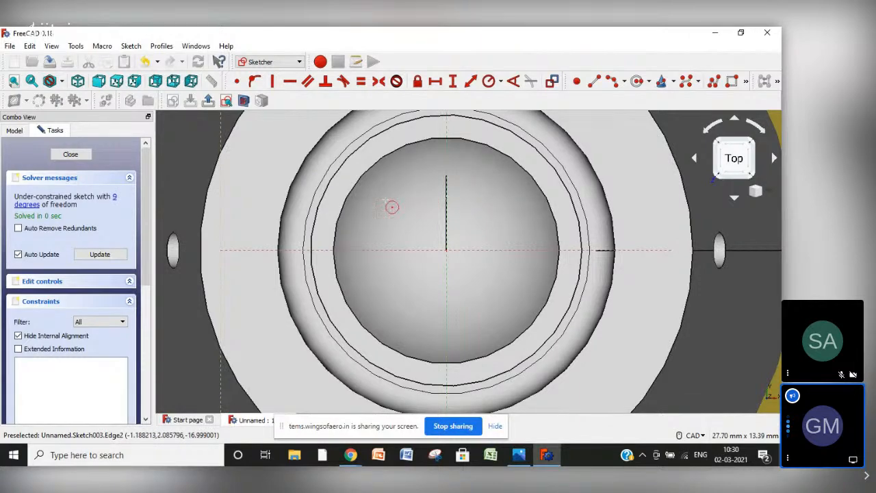
{"action": "left_click", "coordinate": [386, 237]}
{"action": "left_click", "coordinate": [424, 228]}
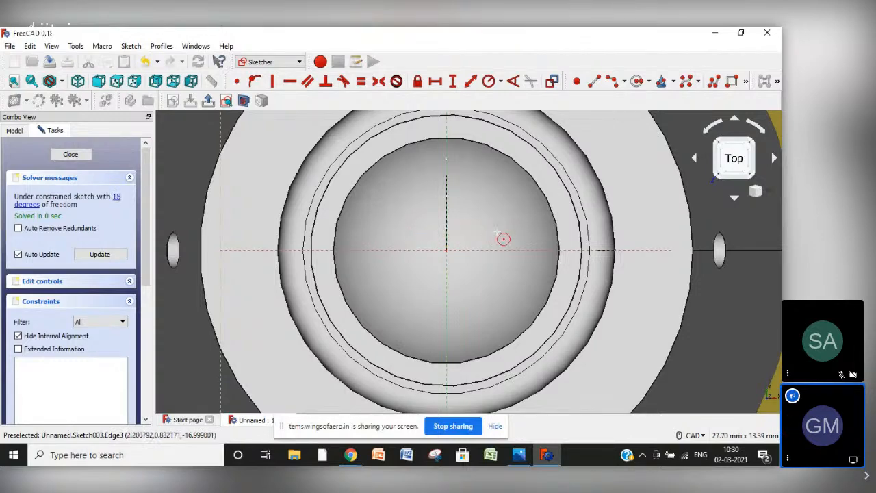
{"action": "left_click", "coordinate": [528, 227]}
{"action": "left_click", "coordinate": [528, 250]}
{"action": "left_click", "coordinate": [514, 277]}
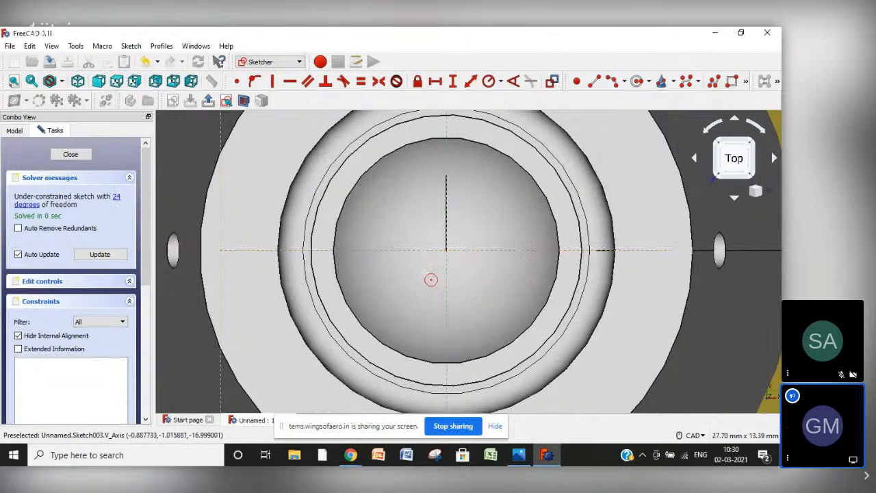
{"action": "left_click", "coordinate": [423, 276]}
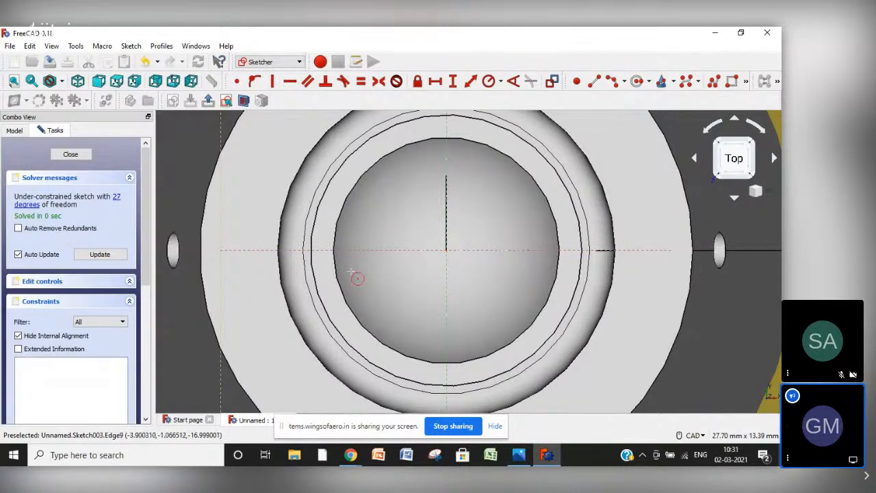
{"action": "left_click", "coordinate": [356, 281]}
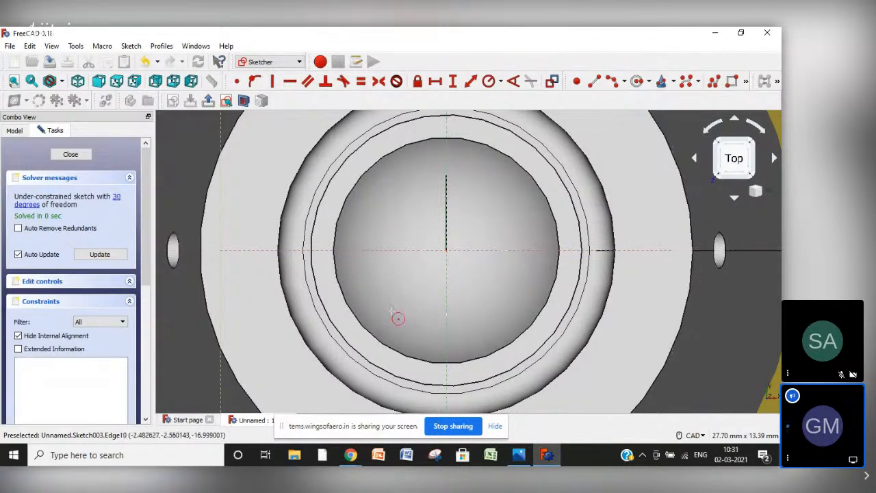
{"action": "left_click", "coordinate": [449, 311]}
{"action": "left_click", "coordinate": [486, 298]}
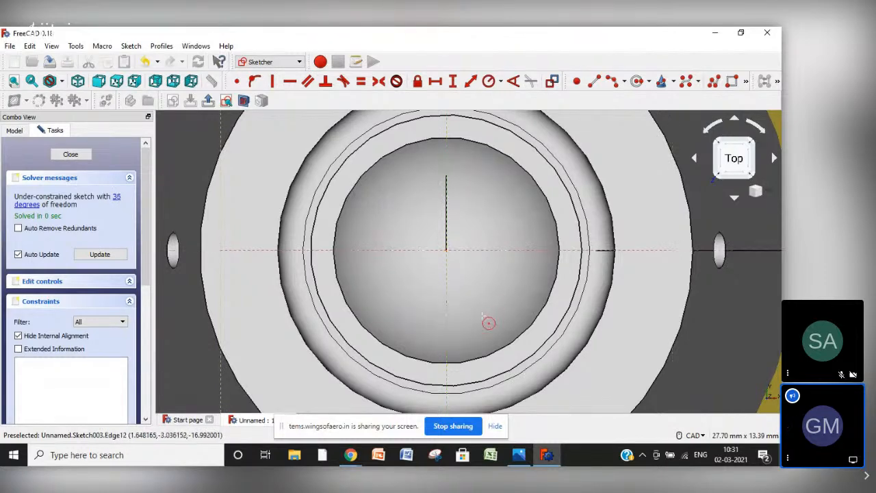
{"action": "left_click", "coordinate": [69, 154]}
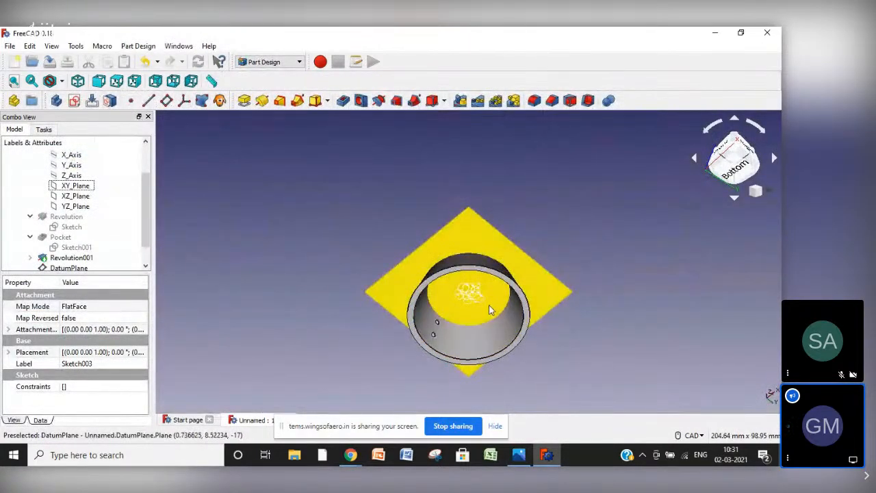
Hide the revolved body and reopen the scattered-circles sketch on the datum plane for editing
{"action": "scroll", "coordinate": [488, 309], "scroll_direction": "up", "scroll_amount": 4}
{"action": "scroll", "coordinate": [489, 309], "scroll_direction": "down", "scroll_amount": 2}
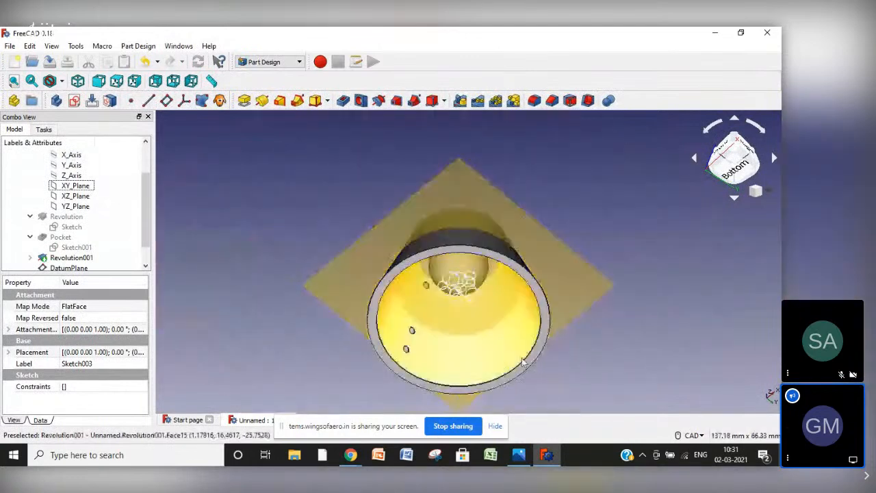
{"action": "left_click", "coordinate": [509, 360]}
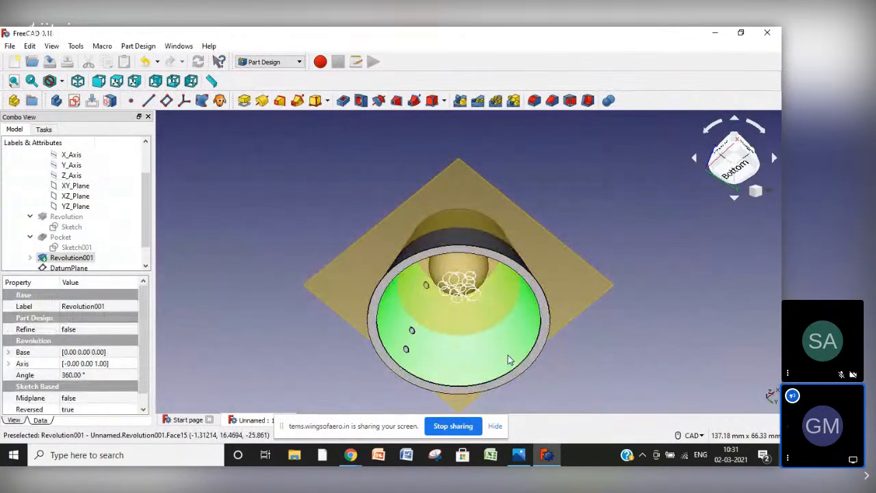
{"action": "key", "text": "space"}
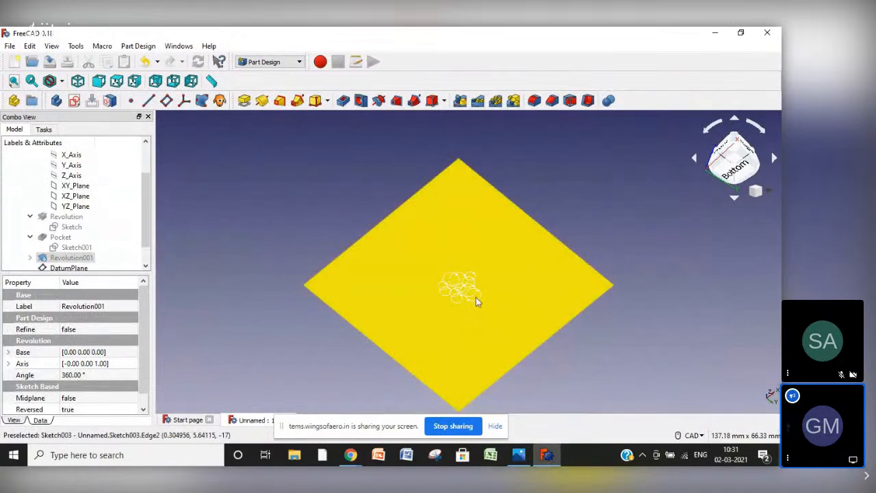
{"action": "left_click", "coordinate": [475, 297]}
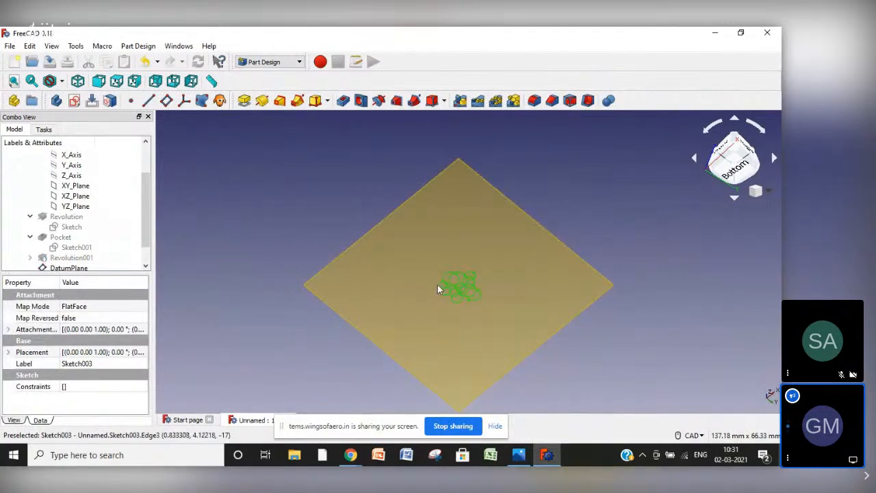
{"action": "left_click", "coordinate": [145, 266]}
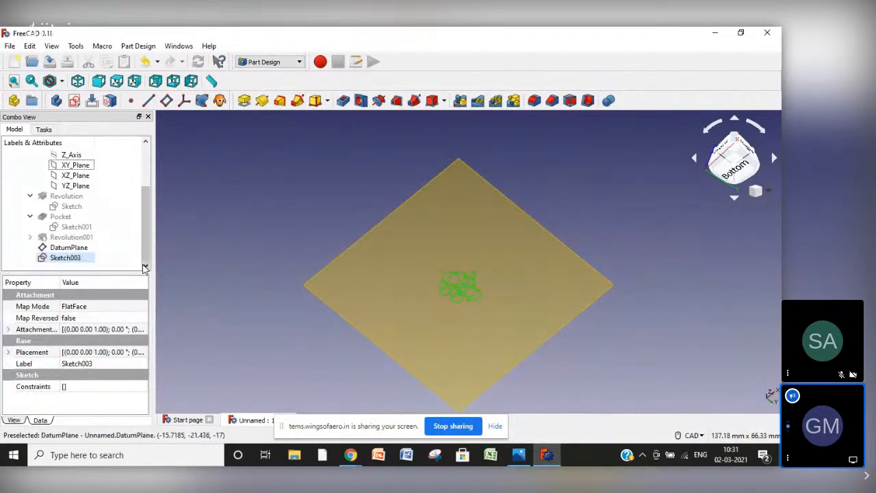
{"action": "double_click", "coordinate": [68, 257]}
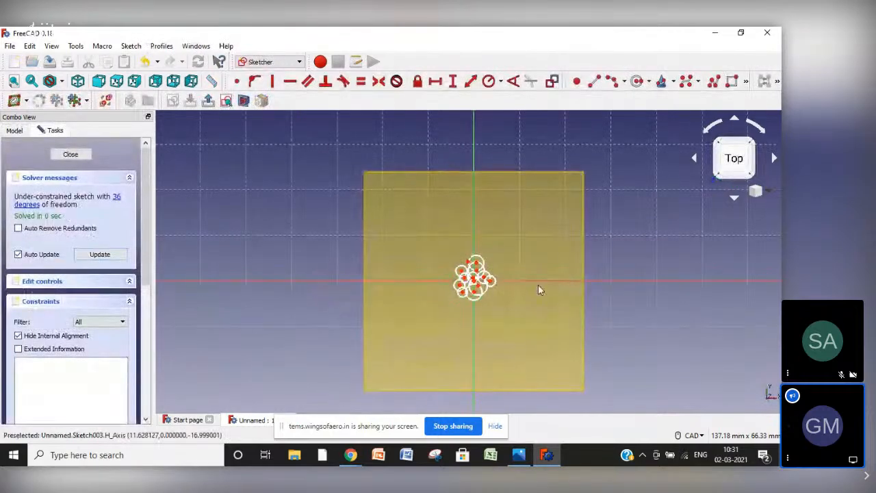
{"action": "scroll", "coordinate": [472, 274], "scroll_direction": "up", "scroll_amount": 10}
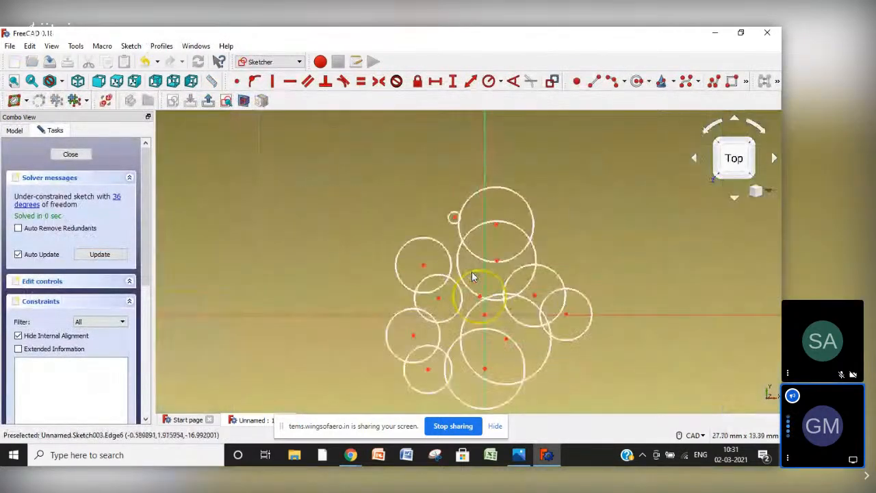
Shrink the oversized circles in the lower-left and left part of the cluster, plus the one nearest the origin, into small holes
{"action": "left_click", "coordinate": [514, 400]}
{"action": "left_click_drag", "start_coordinate": [469, 335], "coordinate": [483, 367]}
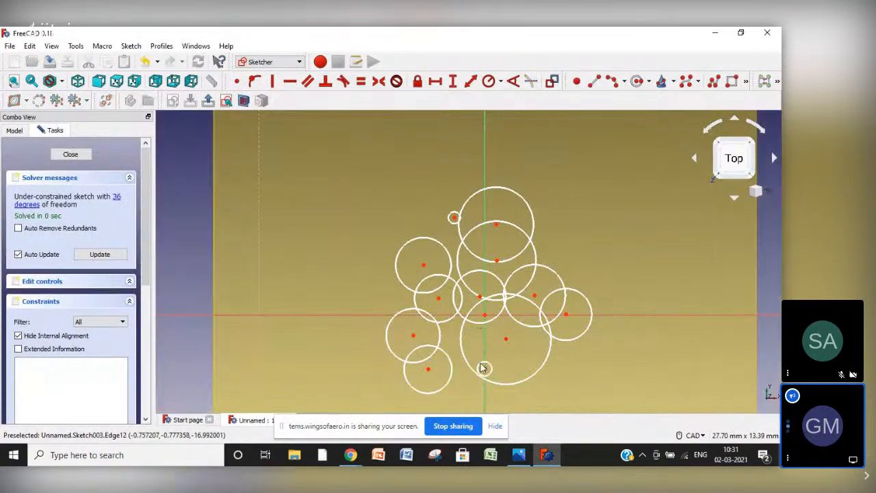
{"action": "left_click", "coordinate": [449, 363]}
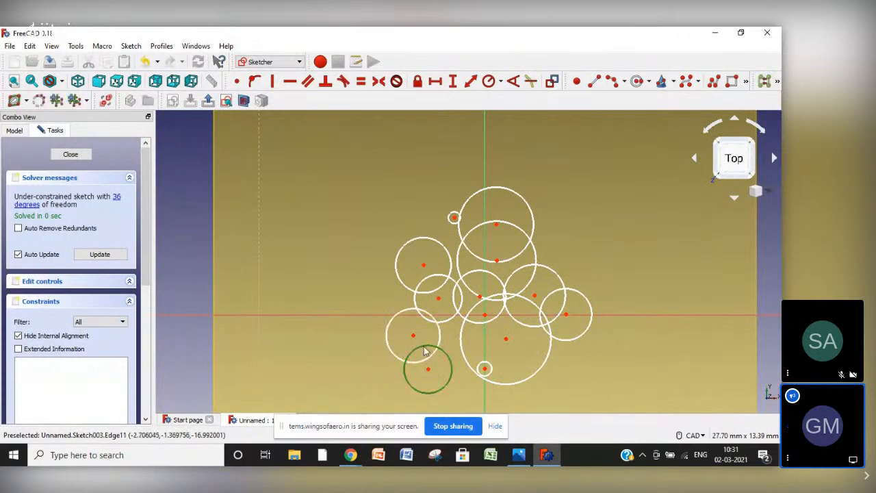
{"action": "left_click_drag", "start_coordinate": [425, 352], "coordinate": [437, 374]}
{"action": "left_click_drag", "start_coordinate": [400, 311], "coordinate": [409, 330]}
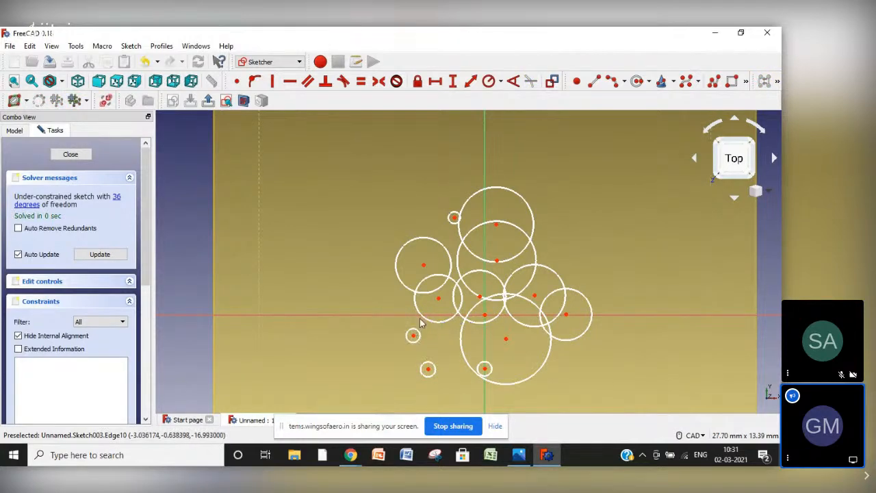
{"action": "left_click_drag", "start_coordinate": [411, 240], "coordinate": [471, 296]}
{"action": "left_click", "coordinate": [460, 288]}
Shrink the remaining oversized circles above and to the right of the origin so none overlap
{"action": "left_click", "coordinate": [480, 198]}
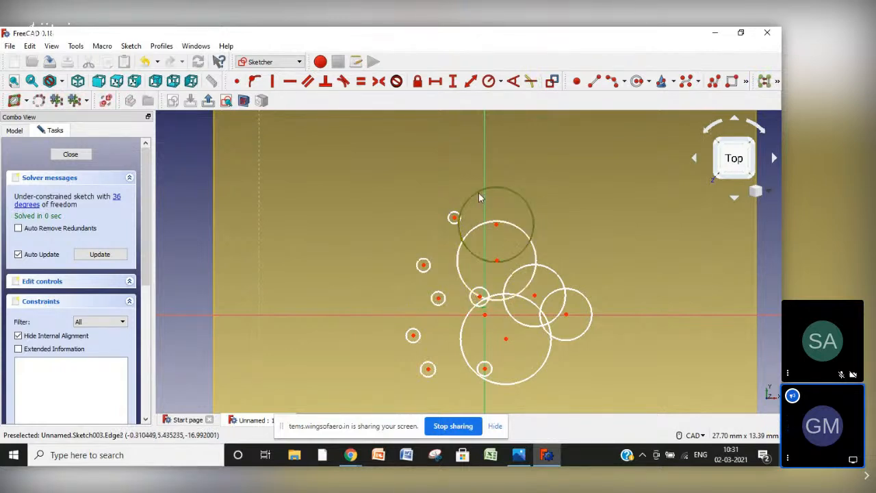
{"action": "left_click_drag", "start_coordinate": [480, 198], "coordinate": [488, 254]}
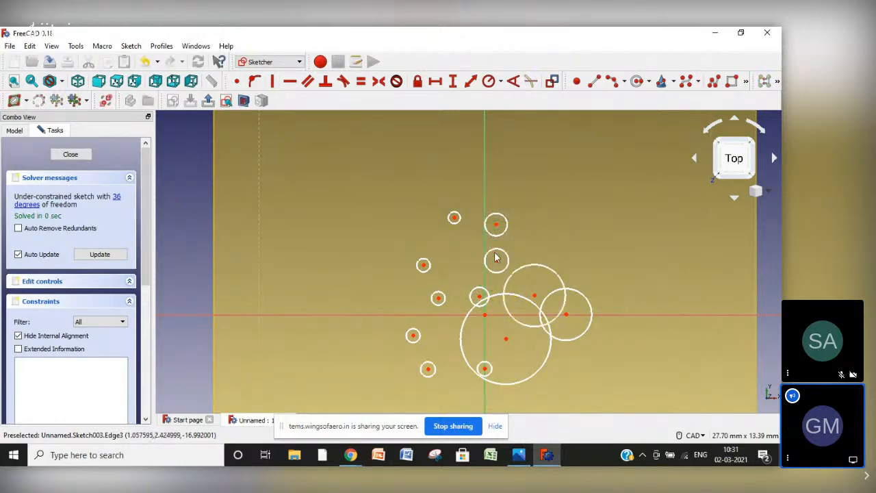
{"action": "left_click", "coordinate": [497, 260]}
{"action": "left_click", "coordinate": [494, 225]}
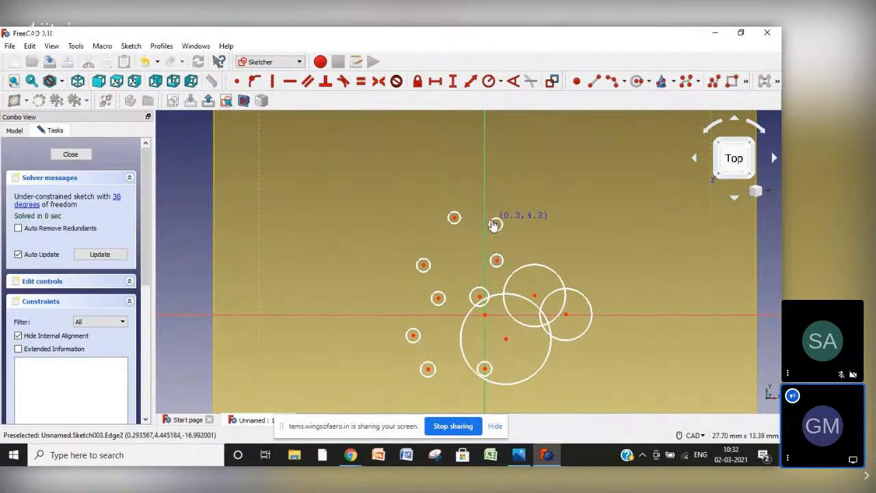
{"action": "right_click", "coordinate": [494, 226]}
{"action": "left_click", "coordinate": [522, 267]}
{"action": "left_click_drag", "start_coordinate": [521, 267], "coordinate": [532, 295]}
{"action": "left_click_drag", "start_coordinate": [478, 287], "coordinate": [512, 338]}
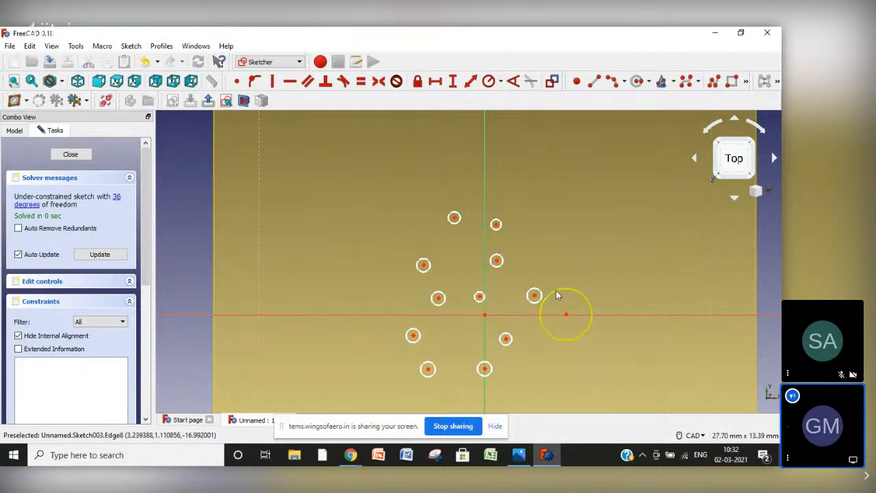
{"action": "left_click_drag", "start_coordinate": [558, 296], "coordinate": [565, 306]}
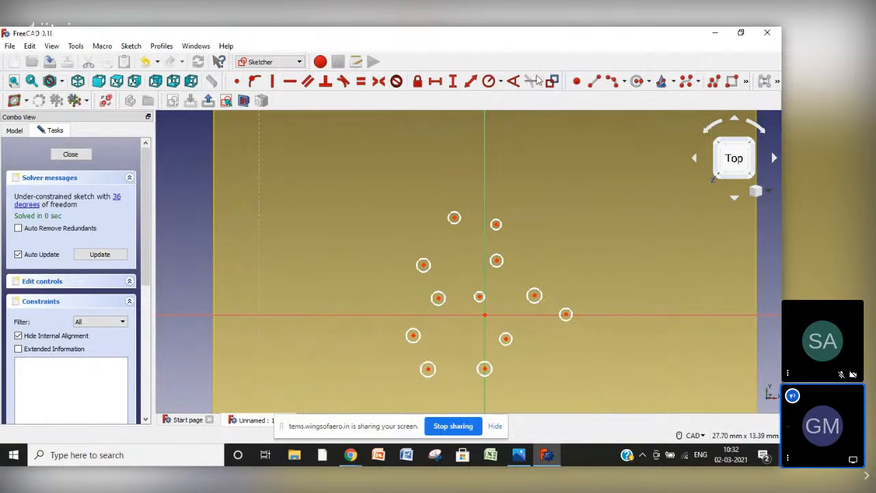
Add five circles of about 0.2 to 0.3 mm radius in gaps: two left of the vertical axis and three in the upper-right area
{"action": "left_click", "coordinate": [637, 82]}
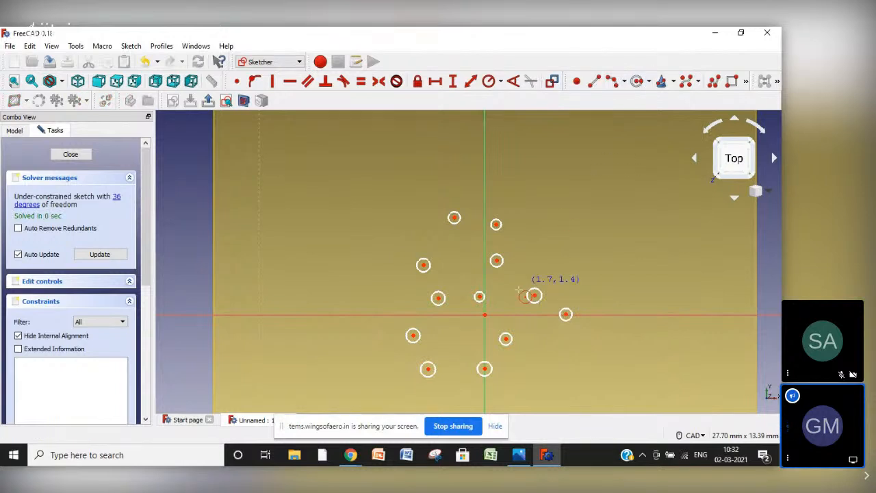
{"action": "left_click", "coordinate": [449, 252]}
{"action": "left_click", "coordinate": [445, 335]}
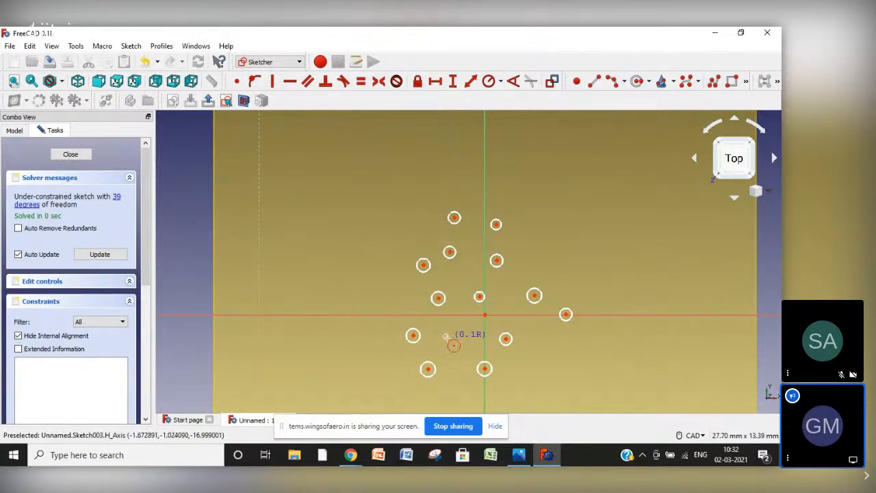
{"action": "left_click", "coordinate": [448, 346]}
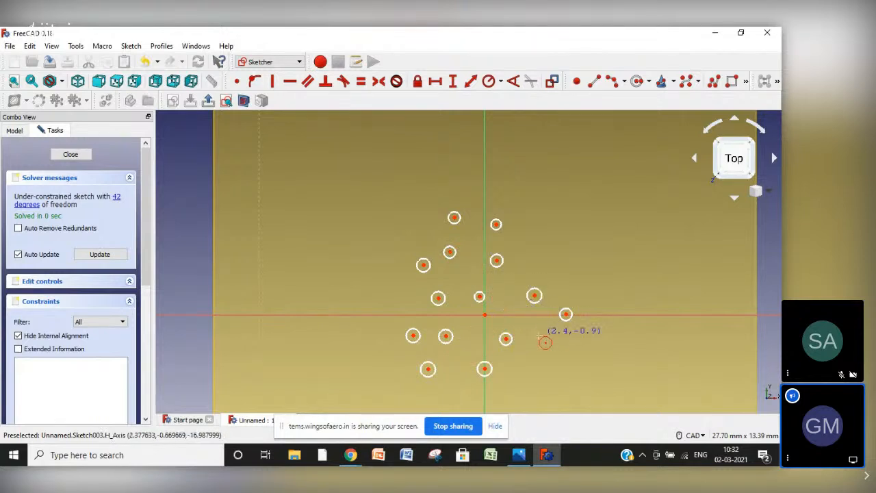
{"action": "left_click", "coordinate": [536, 252]}
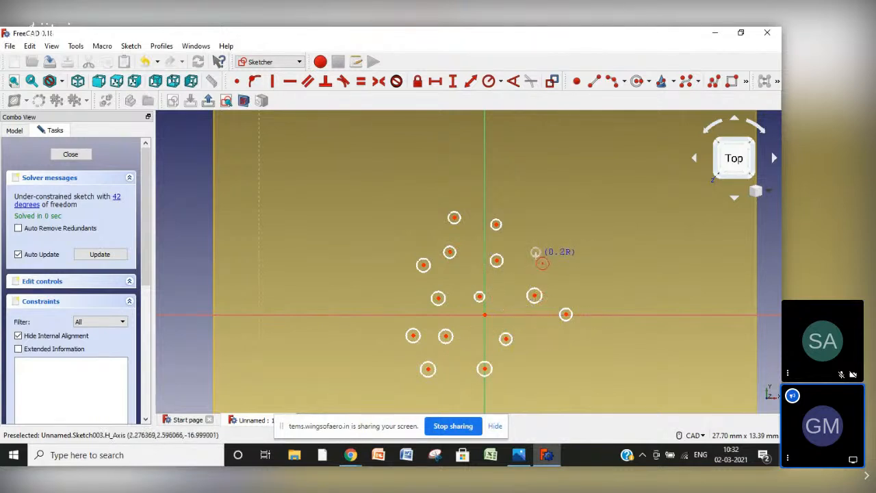
{"action": "left_click", "coordinate": [536, 256]}
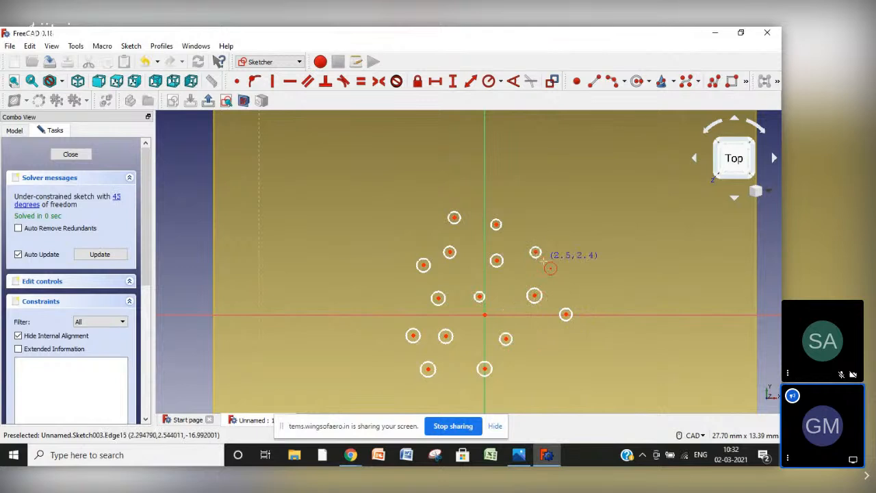
{"action": "left_click", "coordinate": [561, 283]}
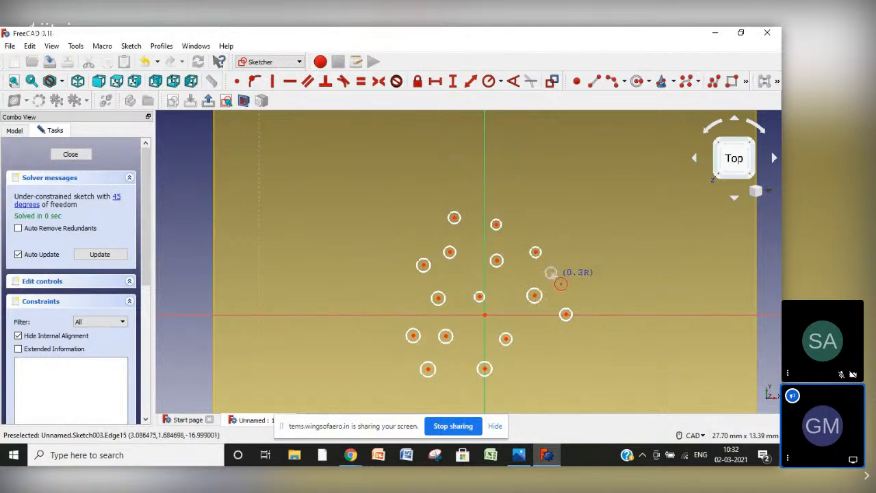
{"action": "left_click", "coordinate": [556, 278]}
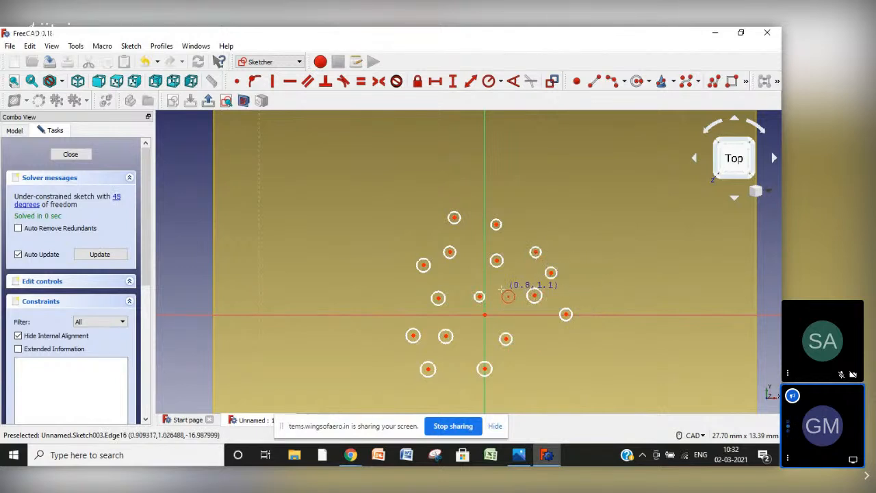
{"action": "left_click", "coordinate": [500, 288]}
{"action": "left_click", "coordinate": [504, 296]}
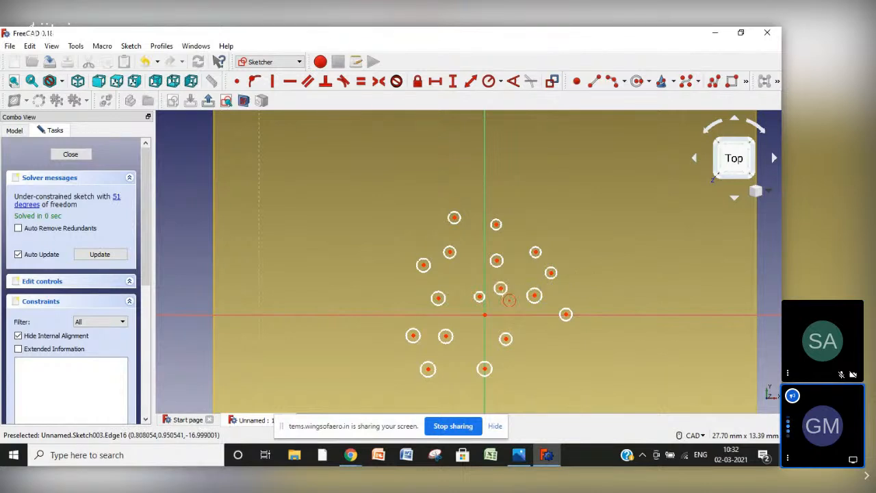
Add five more circles of about 0.2 mm radius: three below the horizontal axis and two along the cluster's left edge
{"action": "left_click", "coordinate": [536, 331]}
{"action": "left_click", "coordinate": [539, 340]}
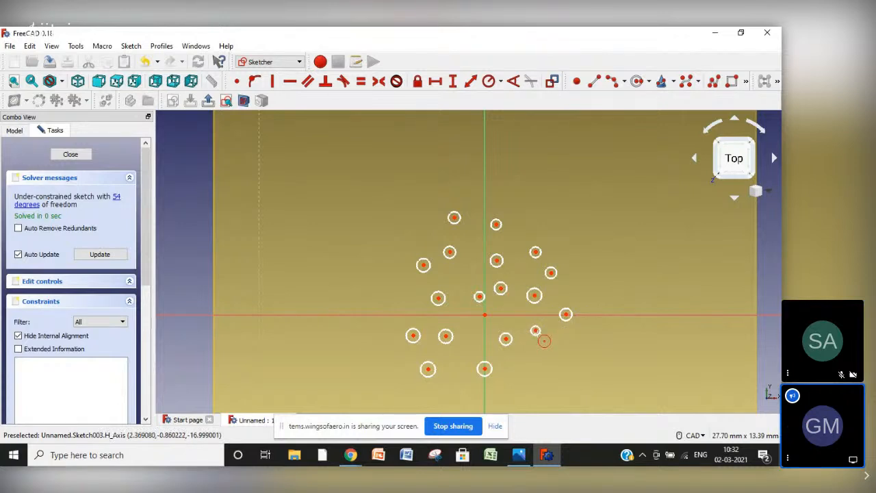
{"action": "left_click", "coordinate": [509, 361]}
{"action": "left_click", "coordinate": [515, 365]}
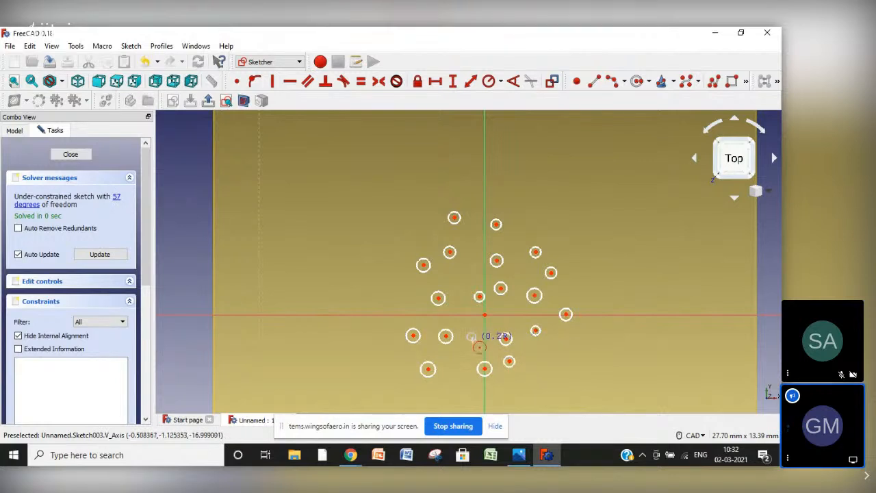
{"action": "left_click", "coordinate": [475, 336]}
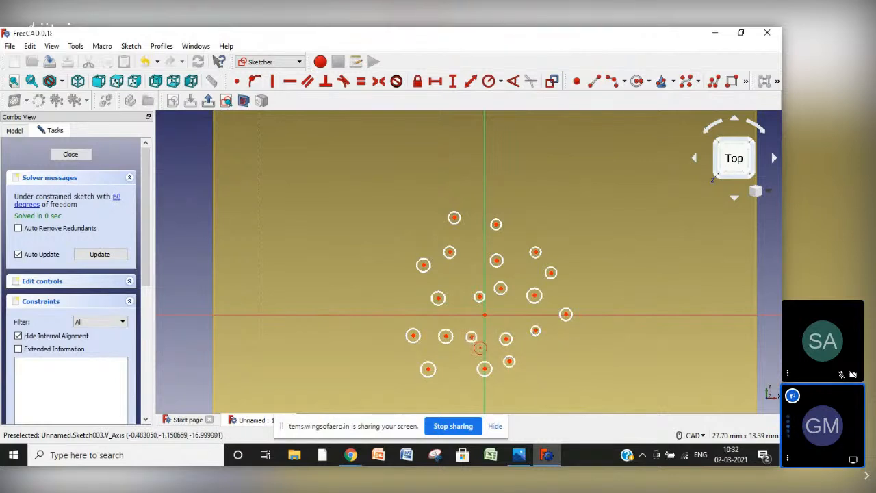
{"action": "left_click", "coordinate": [411, 294]}
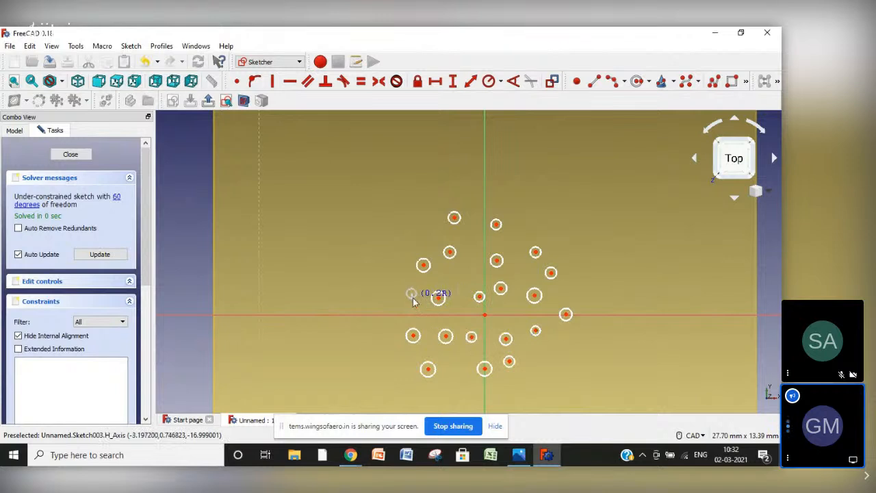
{"action": "left_click", "coordinate": [413, 299]}
{"action": "left_click", "coordinate": [418, 321]}
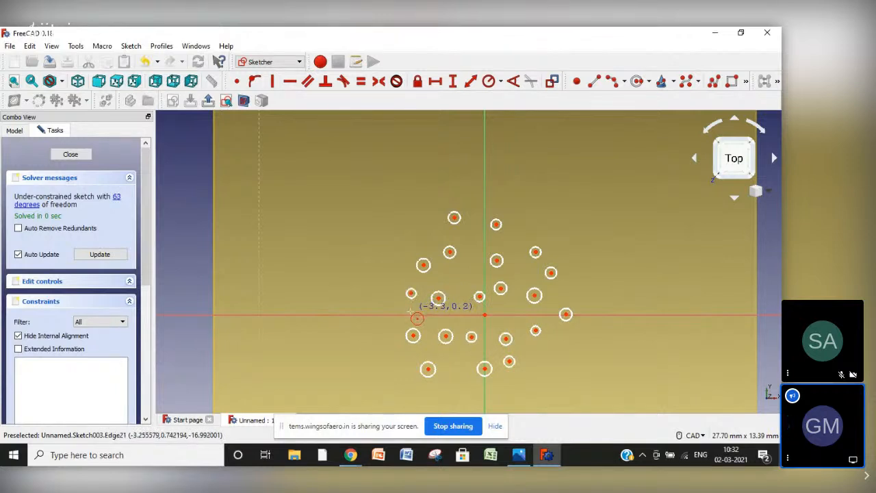
{"action": "left_click", "coordinate": [414, 320]}
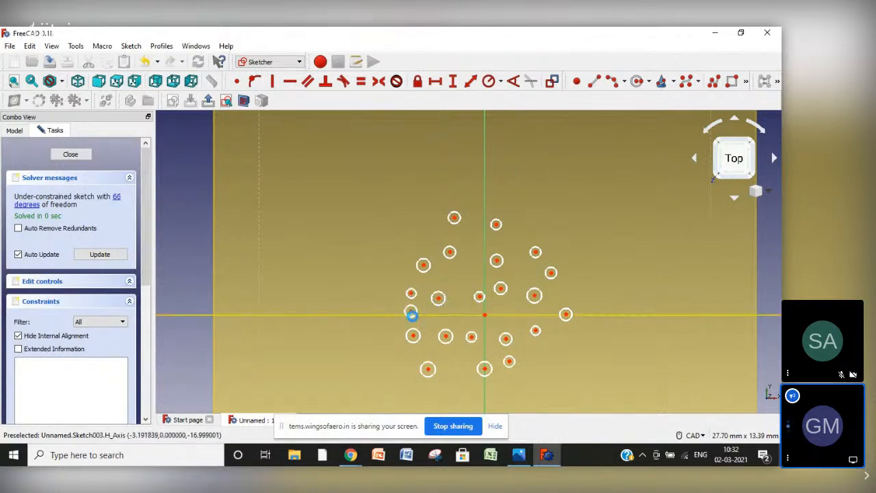
Add four circles of about 0.1 to 0.2 mm radius: three around the origin and one at the lower left, and end circle drawing
{"action": "left_click", "coordinate": [458, 276]}
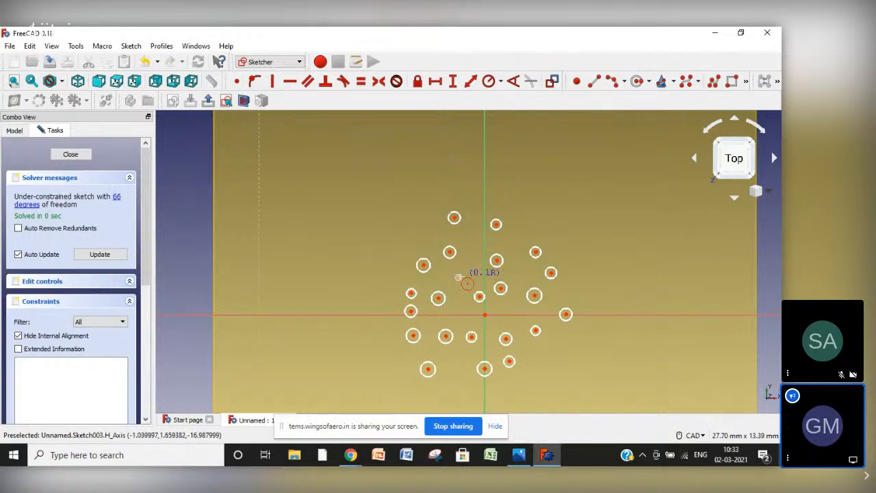
{"action": "left_click", "coordinate": [463, 284]}
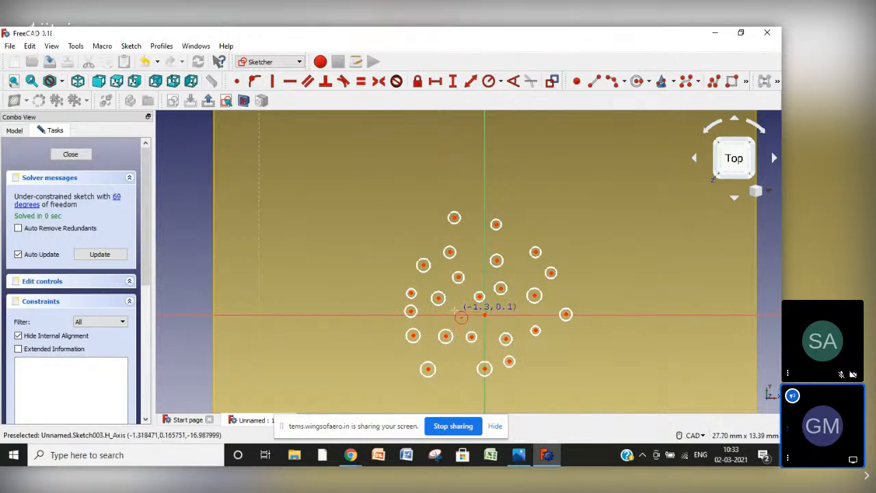
{"action": "left_click", "coordinate": [456, 310]}
{"action": "left_click", "coordinate": [461, 317]}
{"action": "left_click", "coordinate": [517, 320]}
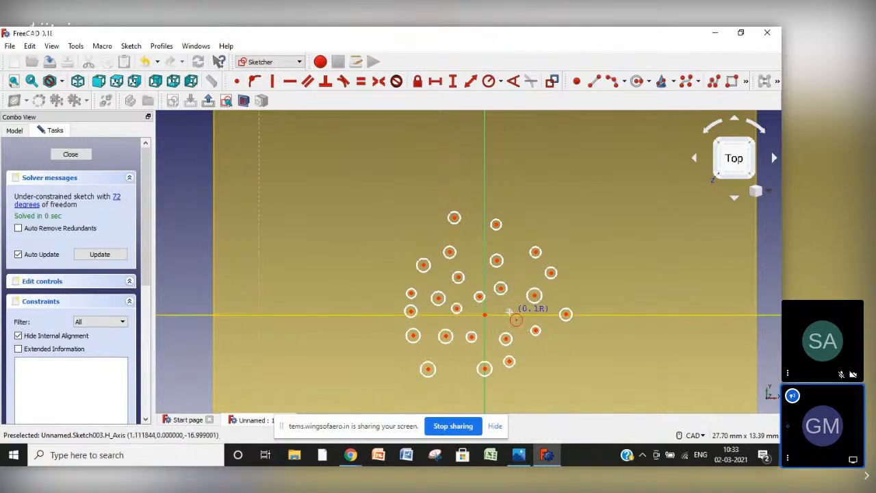
{"action": "left_click", "coordinate": [514, 320]}
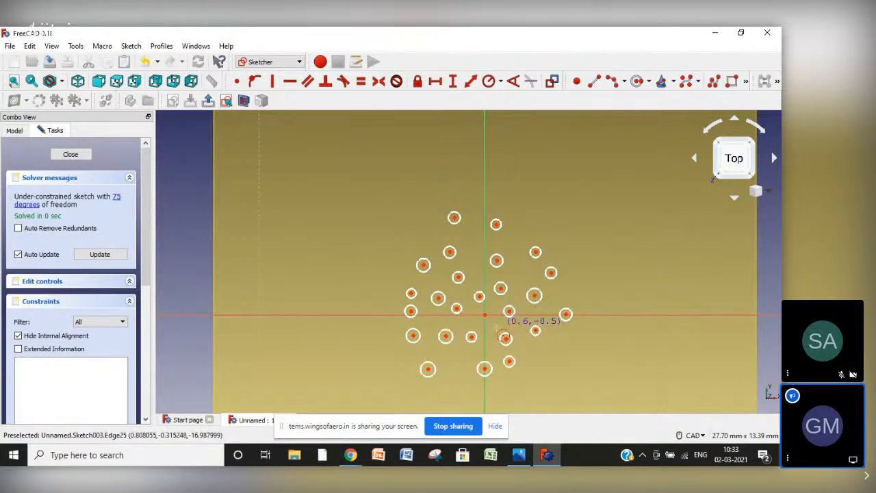
{"action": "left_click", "coordinate": [449, 361]}
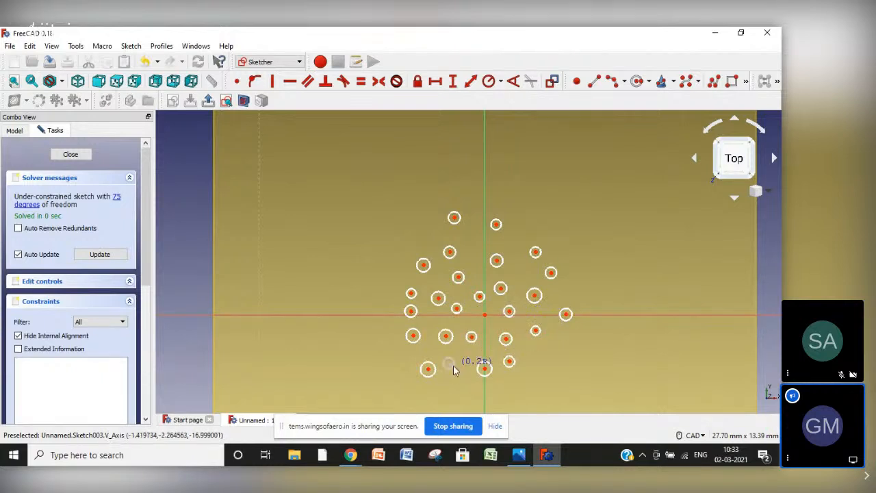
{"action": "left_click", "coordinate": [454, 369]}
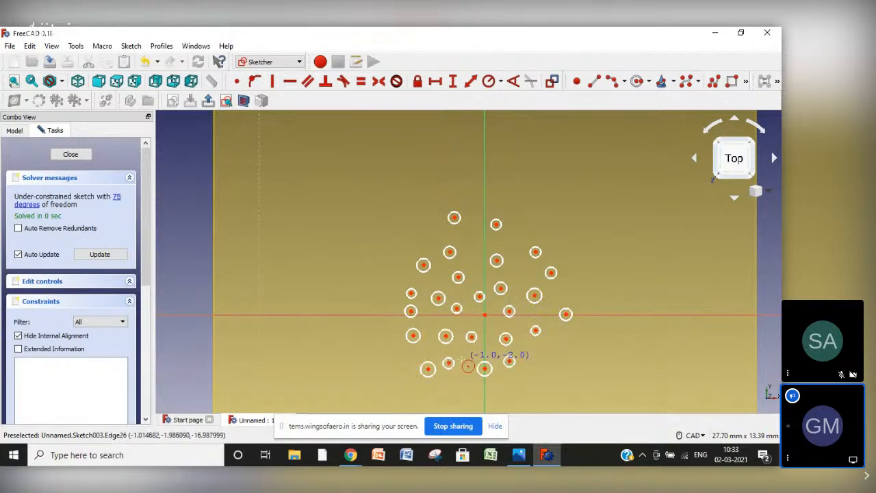
{"action": "key", "text": "Escape"}
Shrink the larger lower-left circles and move the lowest circles upward into a rounded arc along the cluster's bottom
{"action": "left_click_drag", "start_coordinate": [430, 365], "coordinate": [442, 335]}
{"action": "left_click_drag", "start_coordinate": [428, 369], "coordinate": [427, 352]}
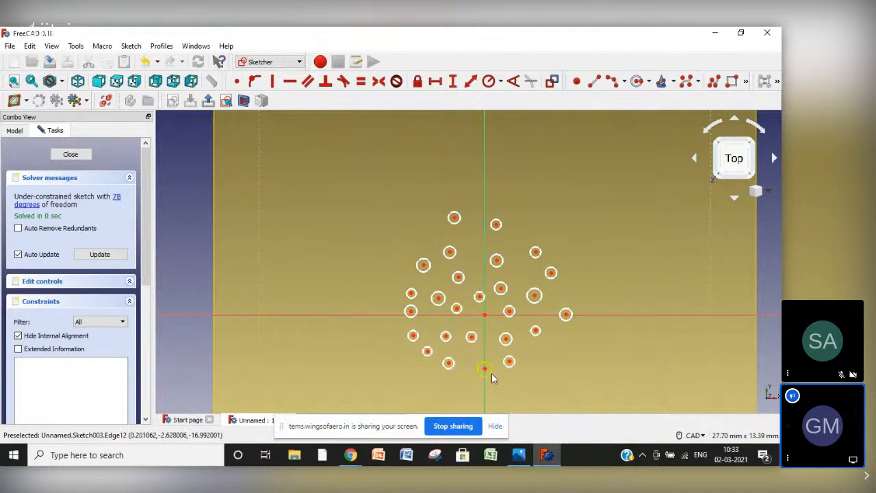
{"action": "left_click_drag", "start_coordinate": [490, 373], "coordinate": [494, 356]}
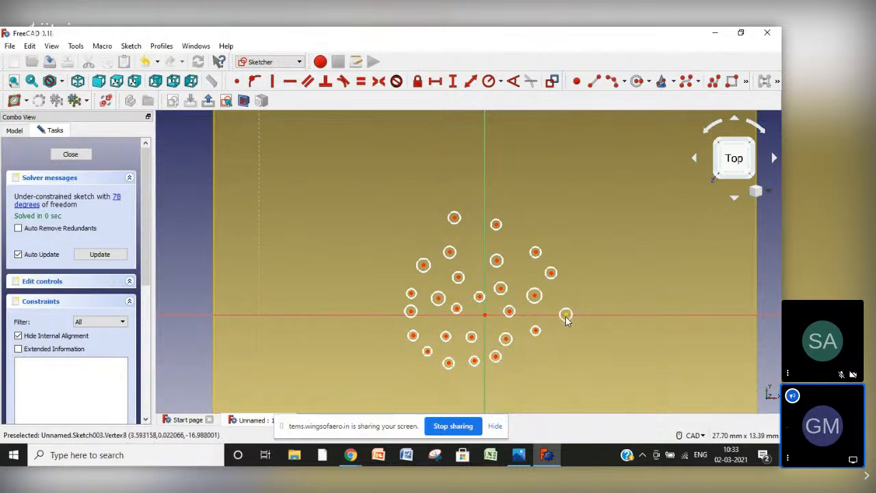
Move the outlying right and top circles inward to form a rounded outer ring, and fill its lower-right gap
{"action": "left_click_drag", "start_coordinate": [565, 316], "coordinate": [475, 261]}
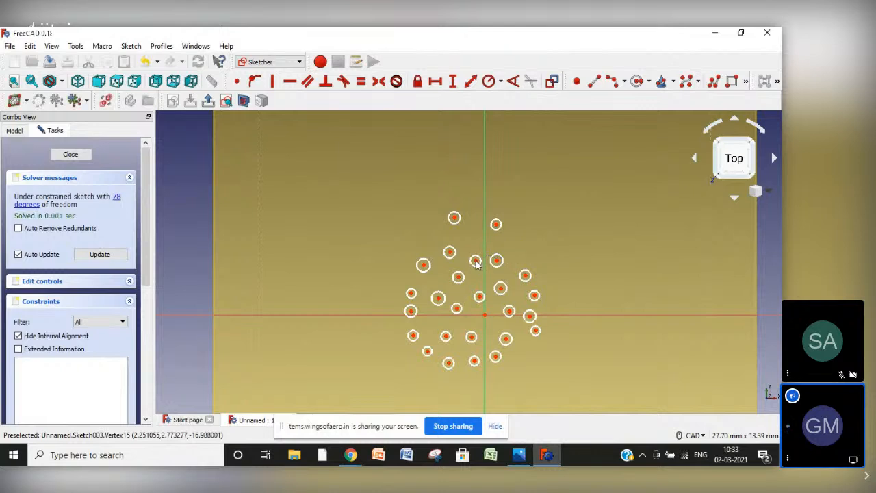
{"action": "left_click_drag", "start_coordinate": [498, 222], "coordinate": [516, 260]}
{"action": "left_click_drag", "start_coordinate": [454, 217], "coordinate": [477, 244]}
{"action": "left_click_drag", "start_coordinate": [536, 331], "coordinate": [498, 335]}
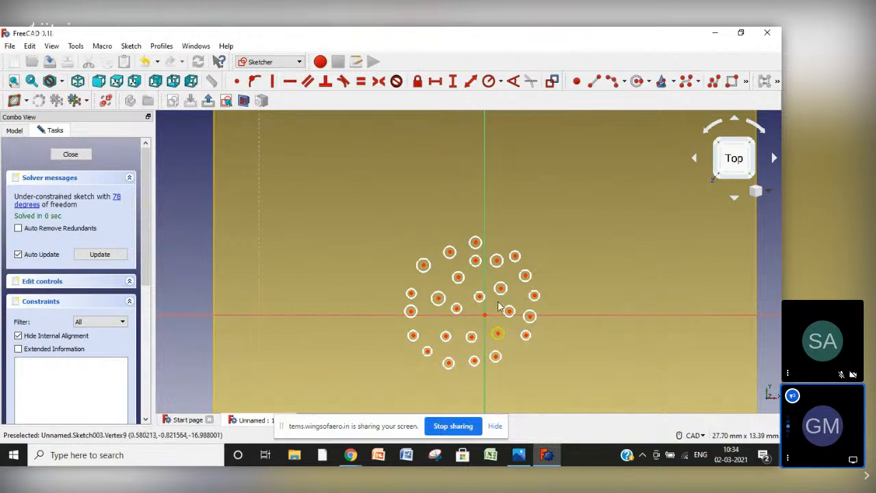
{"action": "left_click_drag", "start_coordinate": [480, 244], "coordinate": [517, 352]}
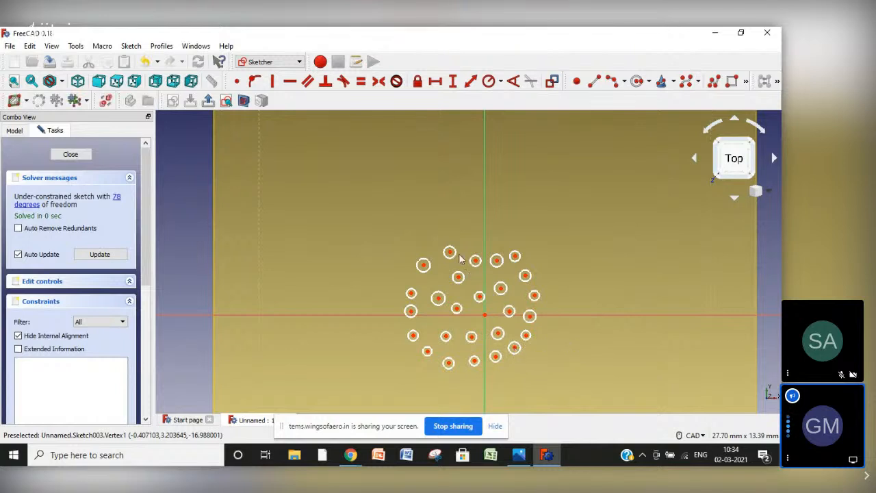
Move the upper circles outward to round off the outer ring, spread the inner circles into a second ring, and shrink its large left circle
{"action": "left_click_drag", "start_coordinate": [497, 264], "coordinate": [470, 250]}
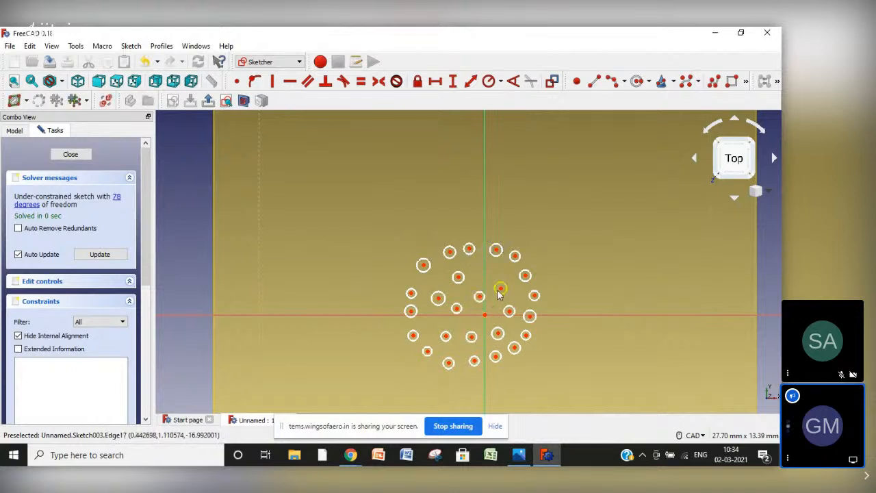
{"action": "mouse_move", "coordinate": [498, 293]}
{"action": "left_mouse_down"}
{"action": "mouse_move", "coordinate": [478, 271]}
{"action": "mouse_move", "coordinate": [499, 289]}
{"action": "left_mouse_up"}
{"action": "left_click_drag", "start_coordinate": [459, 312], "coordinate": [445, 319]}
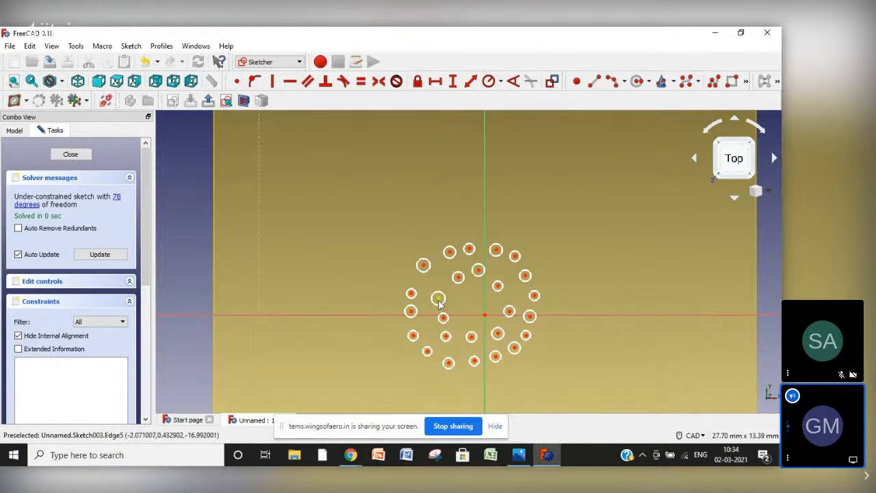
{"action": "left_click_drag", "start_coordinate": [438, 299], "coordinate": [438, 298]}
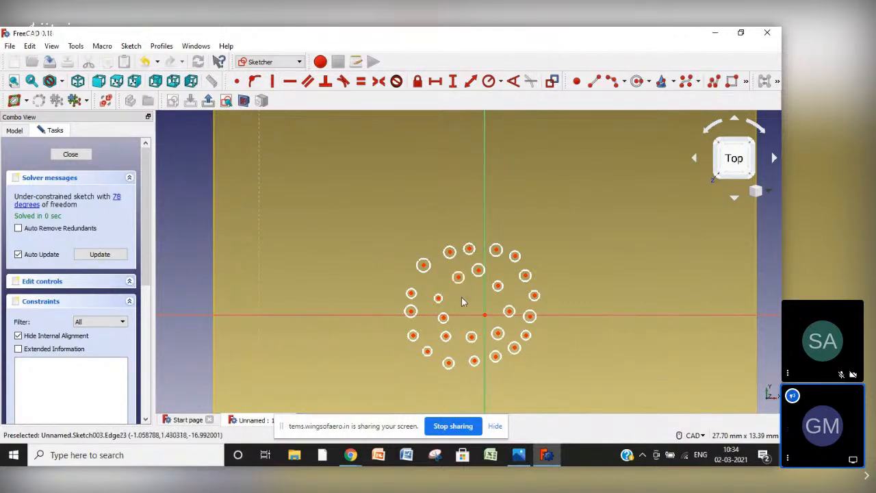
{"action": "left_click_drag", "start_coordinate": [461, 297], "coordinate": [462, 304]}
Add two circles of about 0.1 mm radius inside the inner ring, just above the horizontal axis, and close the sketch
{"action": "left_click", "coordinate": [636, 82]}
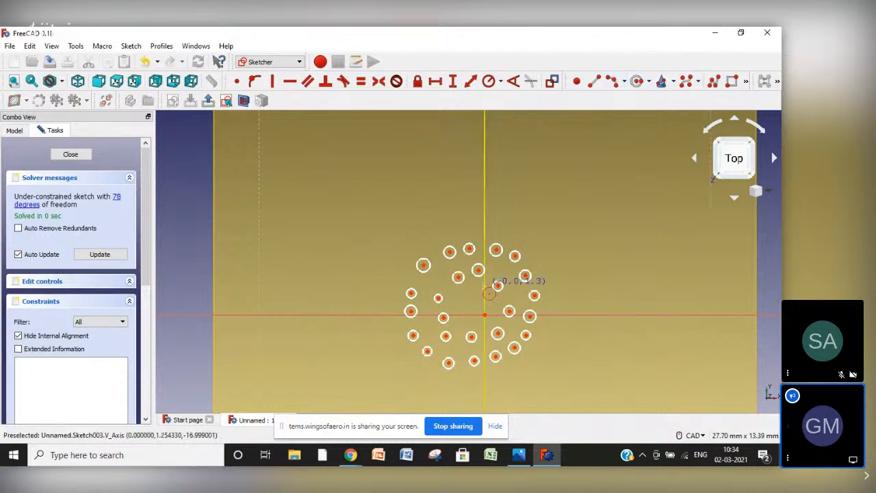
{"action": "left_click", "coordinate": [464, 306]}
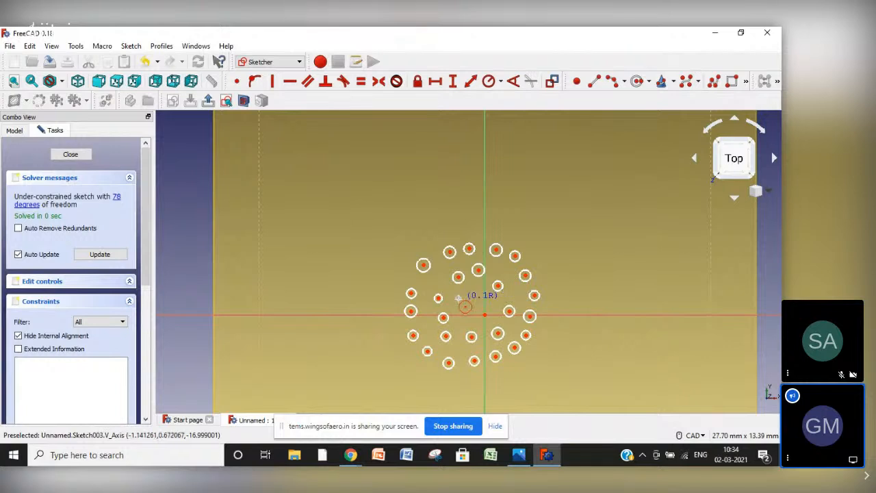
{"action": "left_click", "coordinate": [460, 301]}
{"action": "left_click", "coordinate": [473, 304]}
{"action": "left_click", "coordinate": [474, 308]}
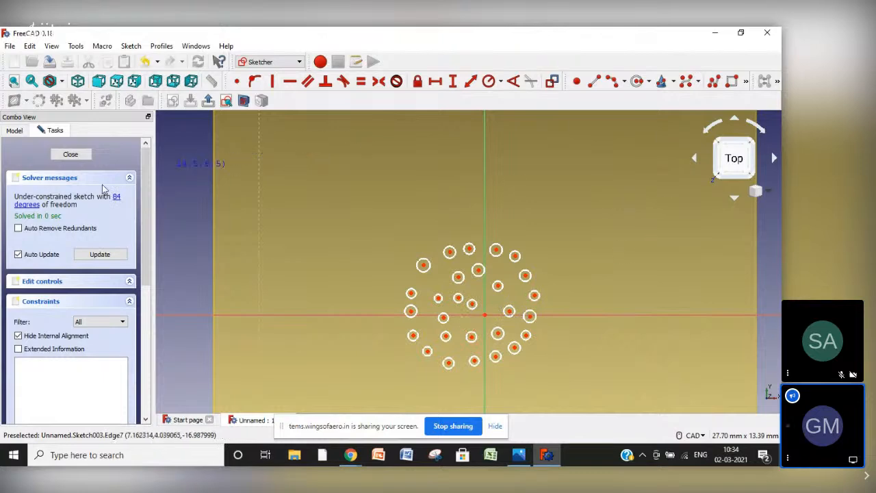
{"action": "left_click", "coordinate": [89, 154]}
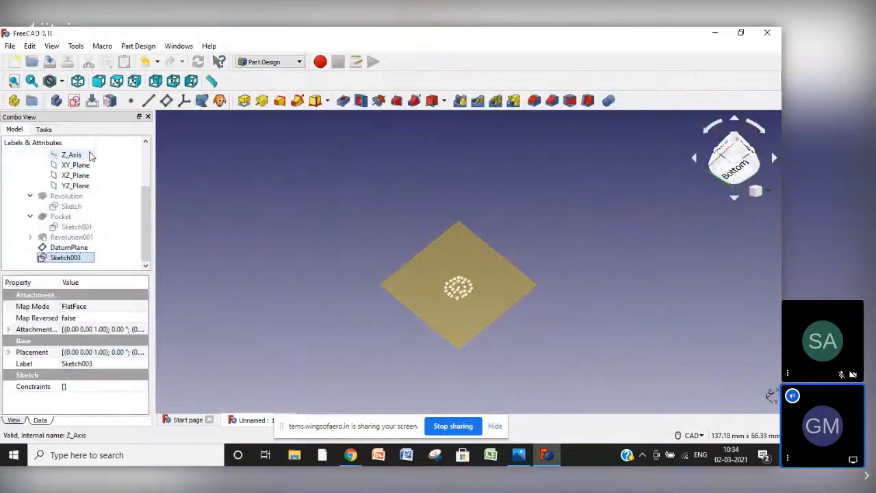
Pocket the hole sketch 13 mm deep in the reversed direction through the dome and hide the datum plane
{"action": "left_click", "coordinate": [342, 101]}
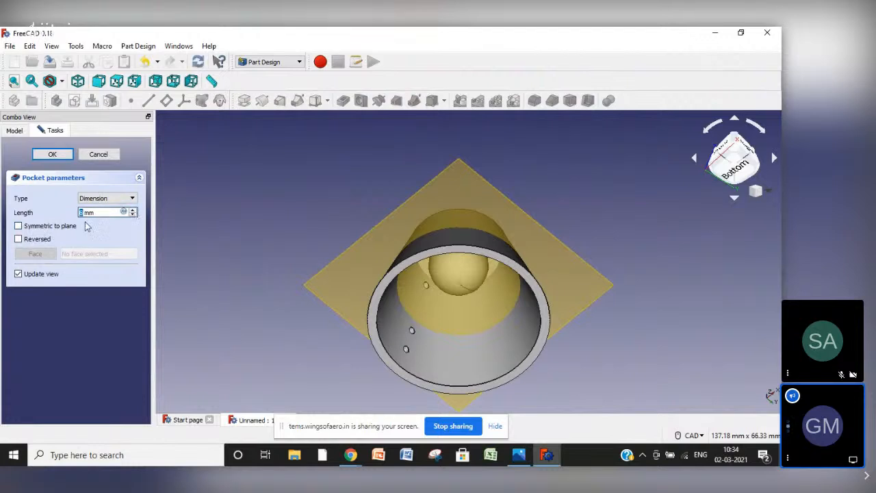
{"action": "left_click", "coordinate": [19, 239]}
{"action": "left_click", "coordinate": [19, 239]}
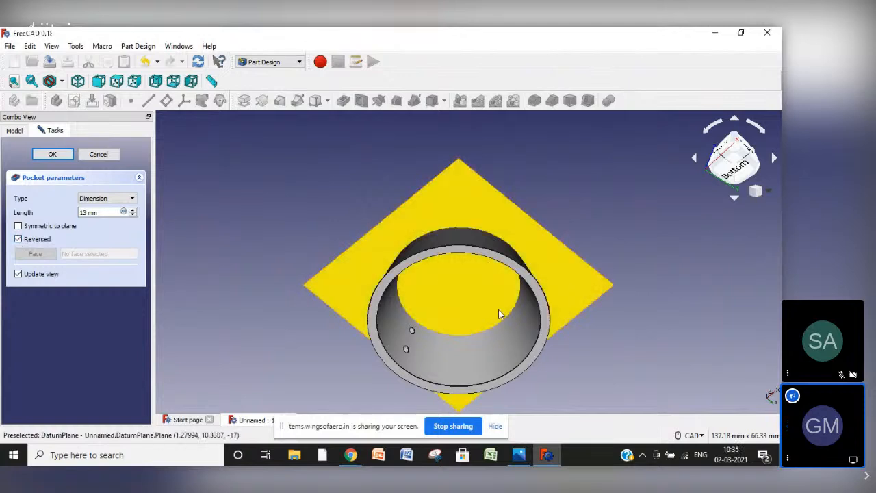
{"action": "left_click", "coordinate": [52, 155]}
{"action": "left_click", "coordinate": [470, 186]}
{"action": "key", "text": "space"}
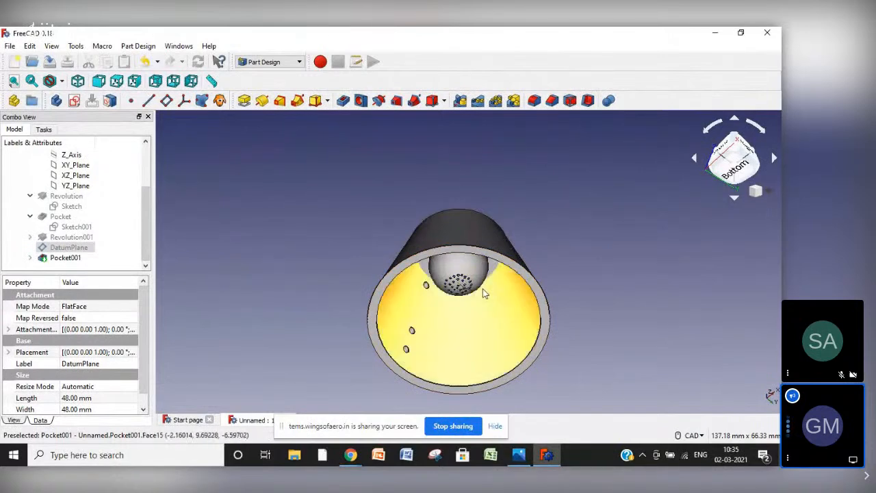
Examine the perforated dome close up from below, then the whole cup in isometric and top views
{"action": "scroll", "coordinate": [456, 282], "scroll_direction": "up", "scroll_amount": 5}
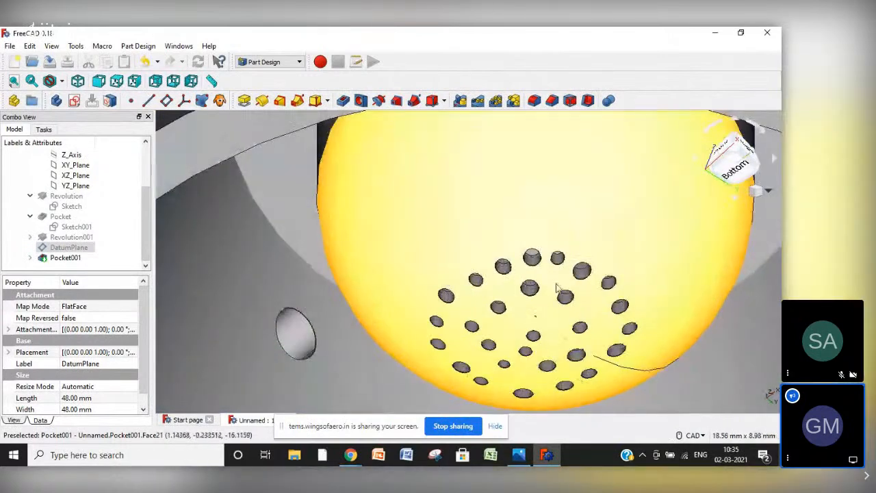
{"action": "scroll", "coordinate": [614, 337], "scroll_direction": "down", "scroll_amount": 5}
{"action": "scroll", "coordinate": [615, 337], "scroll_direction": "down", "scroll_amount": 5}
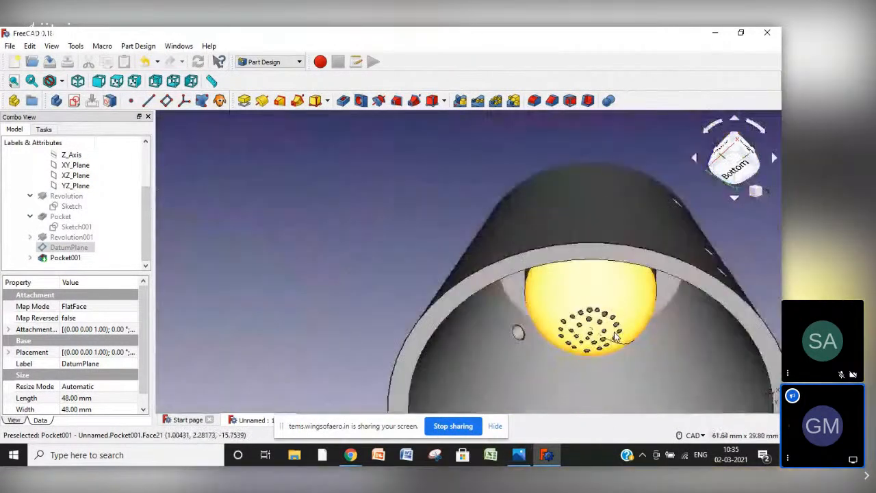
{"action": "left_click", "coordinate": [768, 198]}
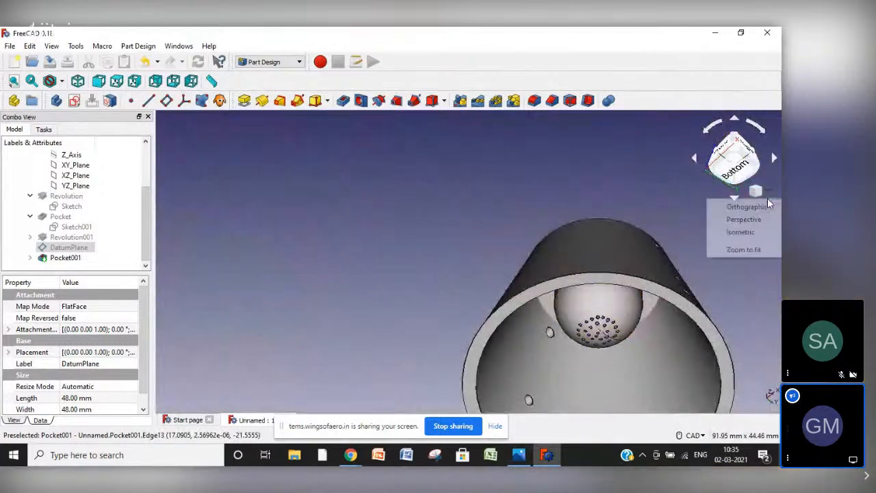
{"action": "left_click", "coordinate": [743, 250]}
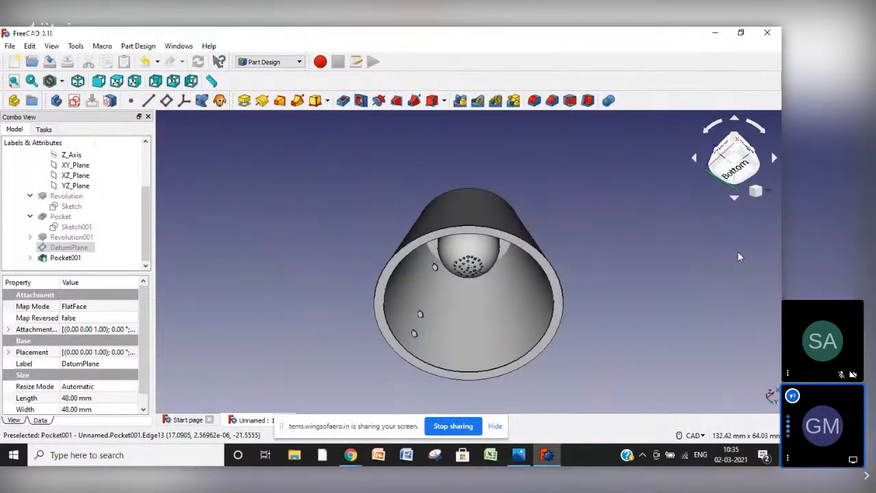
{"action": "left_click", "coordinate": [766, 191]}
{"action": "left_click", "coordinate": [749, 222]}
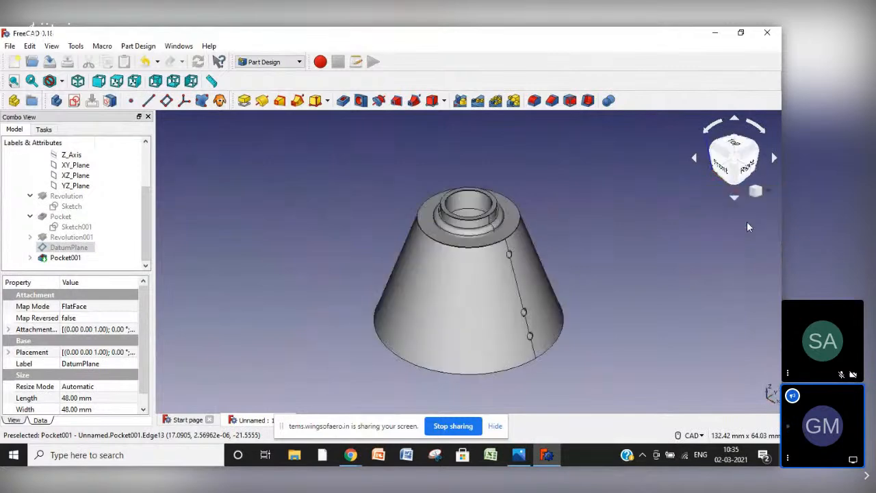
{"action": "left_click", "coordinate": [734, 141]}
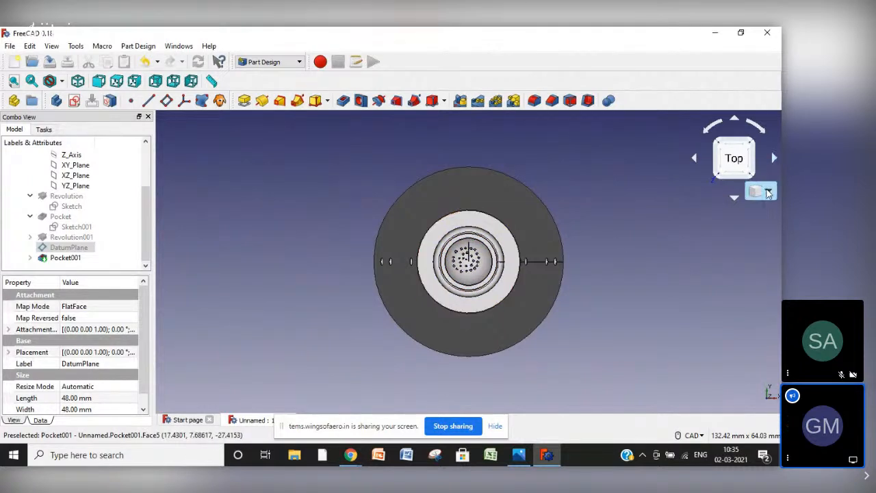
{"action": "left_click", "coordinate": [756, 191]}
{"action": "left_click", "coordinate": [743, 224]}
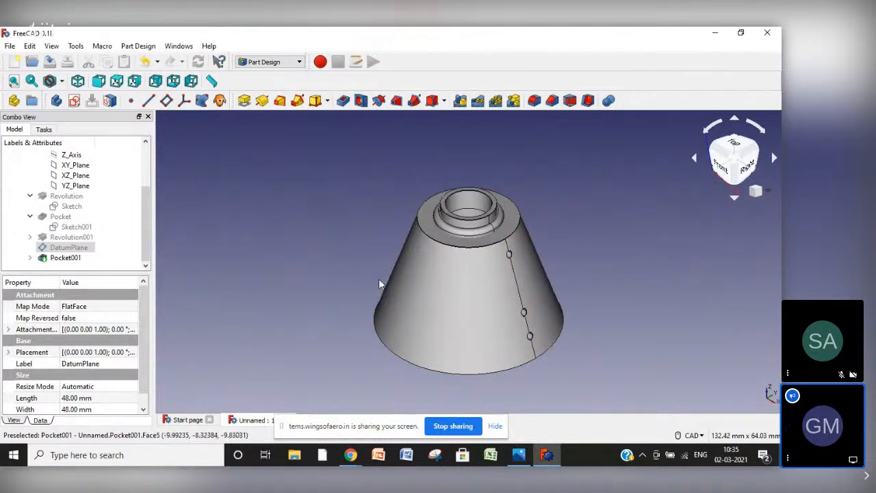
Stop sharing the screen with the meeting
{"action": "left_click", "coordinate": [458, 427]}
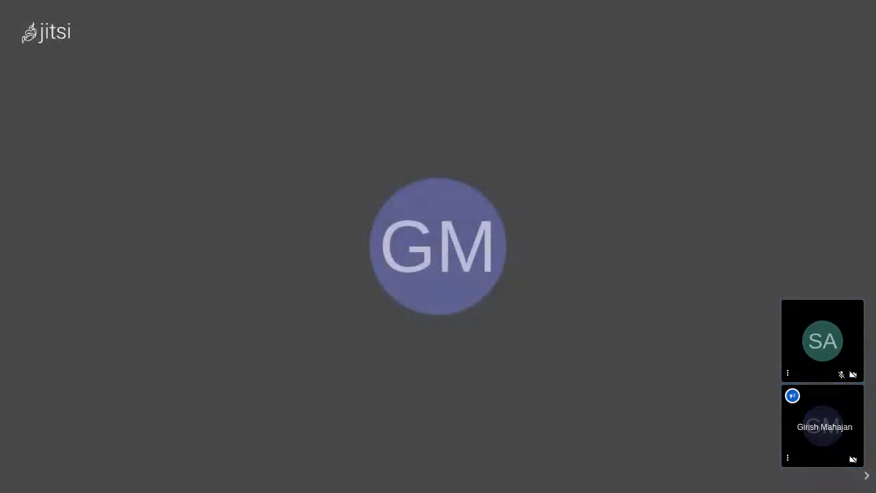